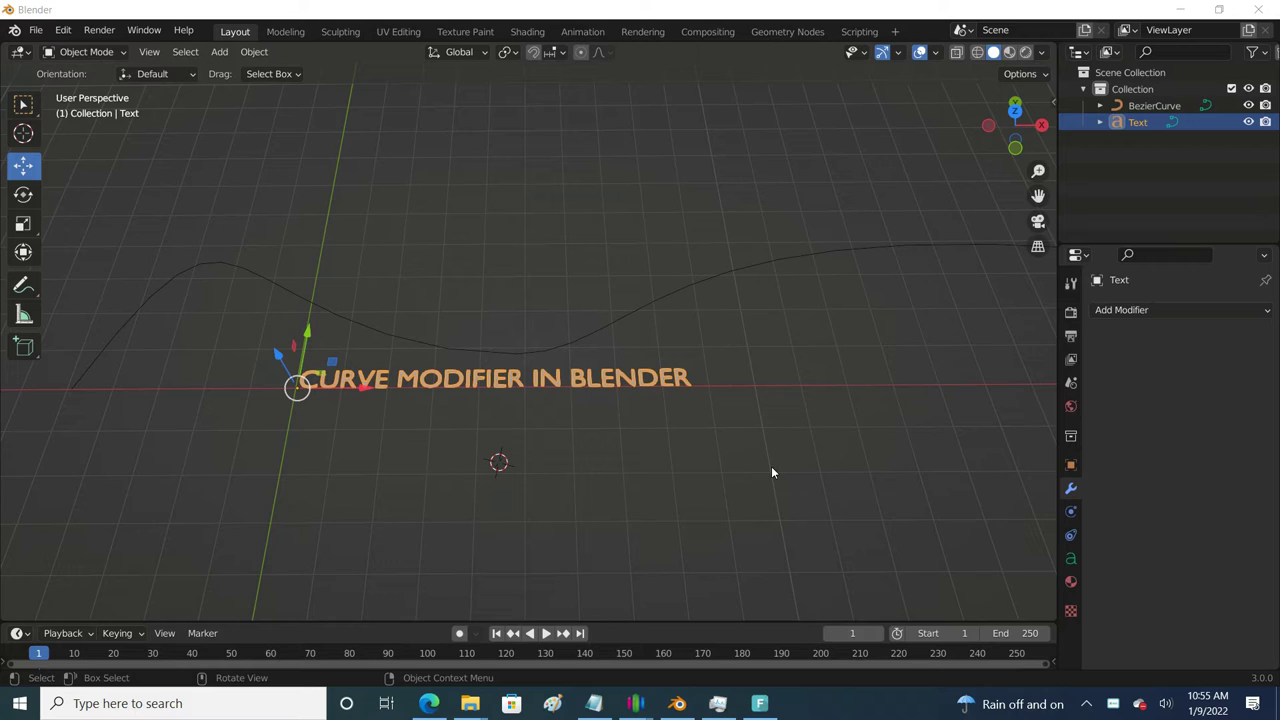
- Deselect the Bezier curve and select the CURVE MODIFIER IN BLENDER text
left_click(409, 386)
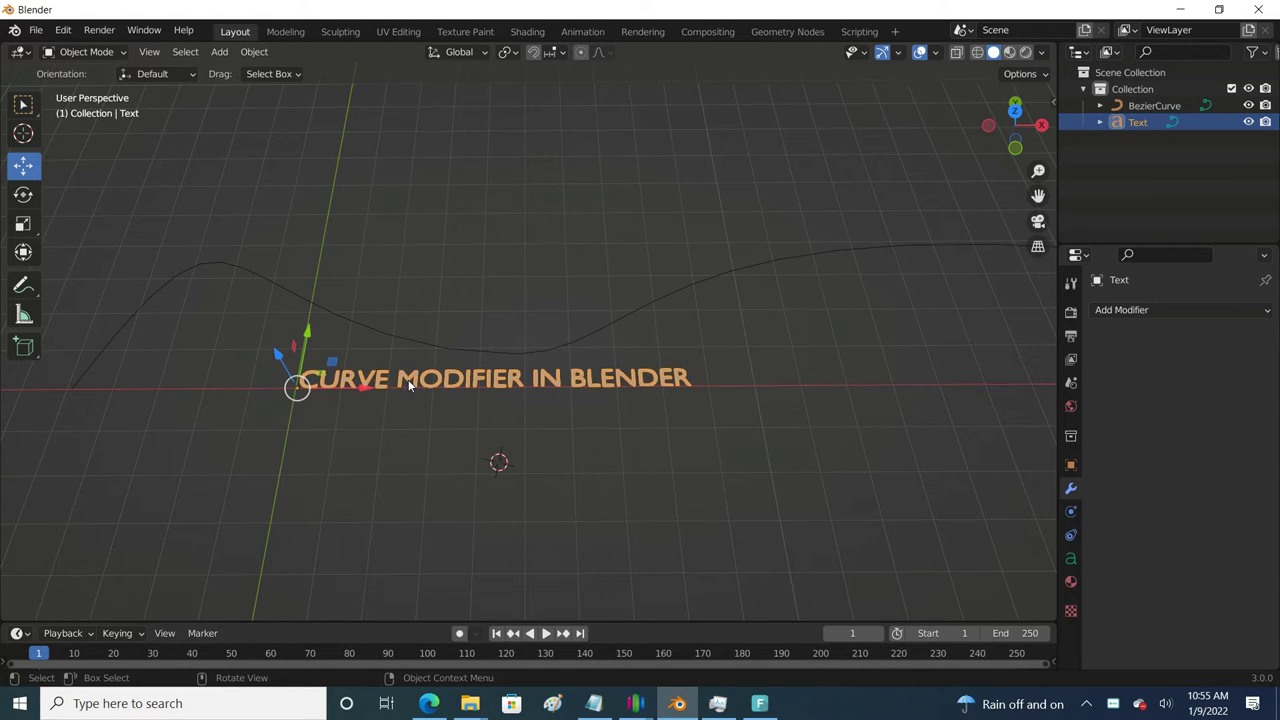
left_click(449, 346)
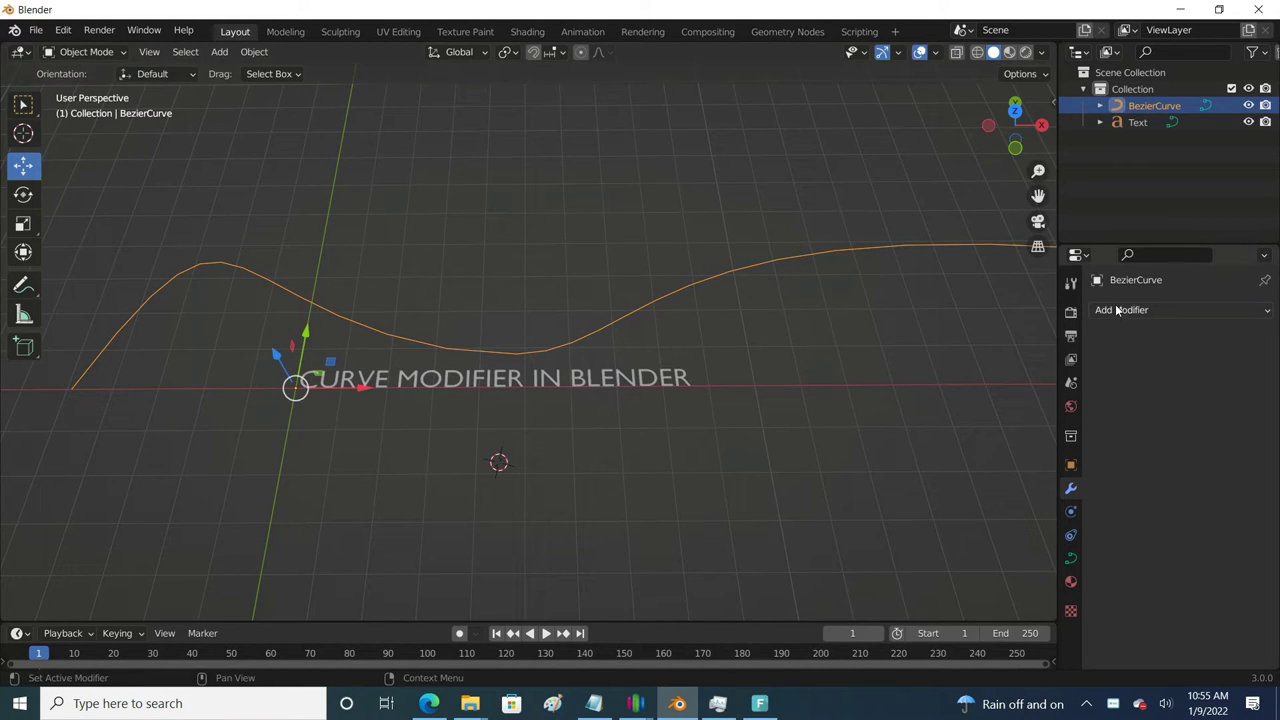
key("alt+a")
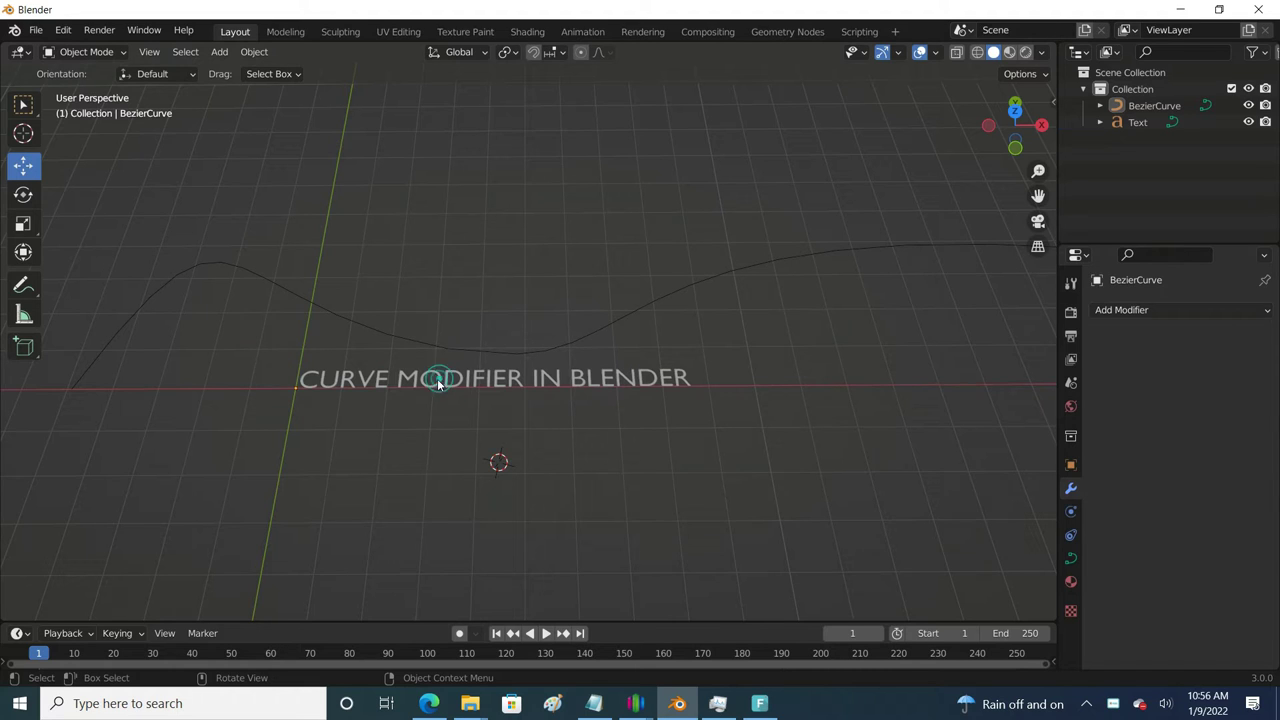
left_click(440, 379)
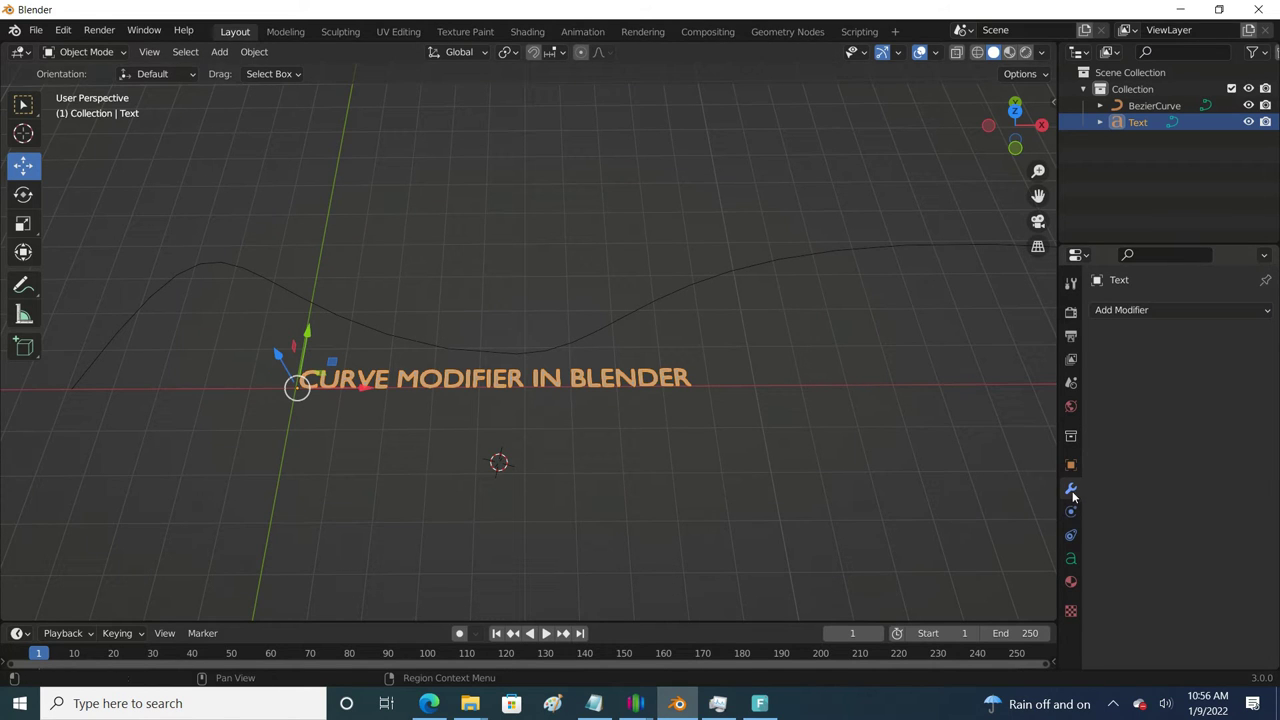
- Add a Curve modifier to the text with BezierCurve as its curve object
left_click(1123, 309)
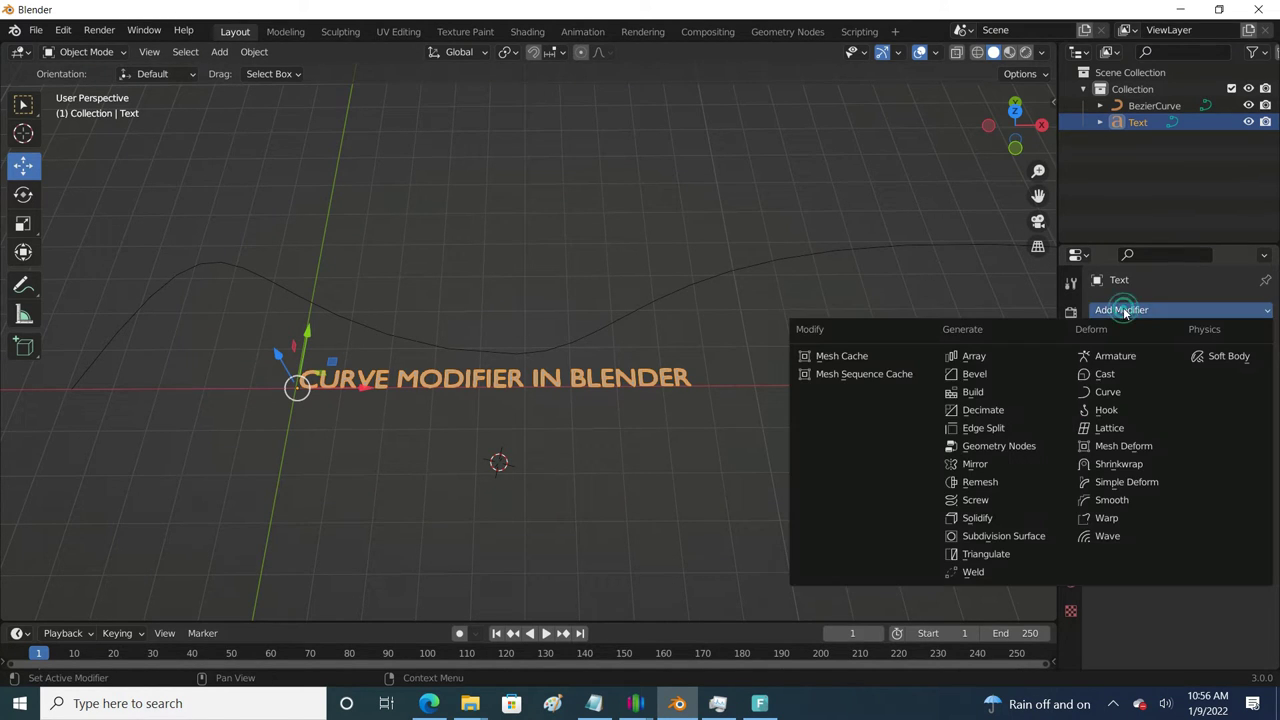
left_click(1113, 390)
left_click(1185, 364)
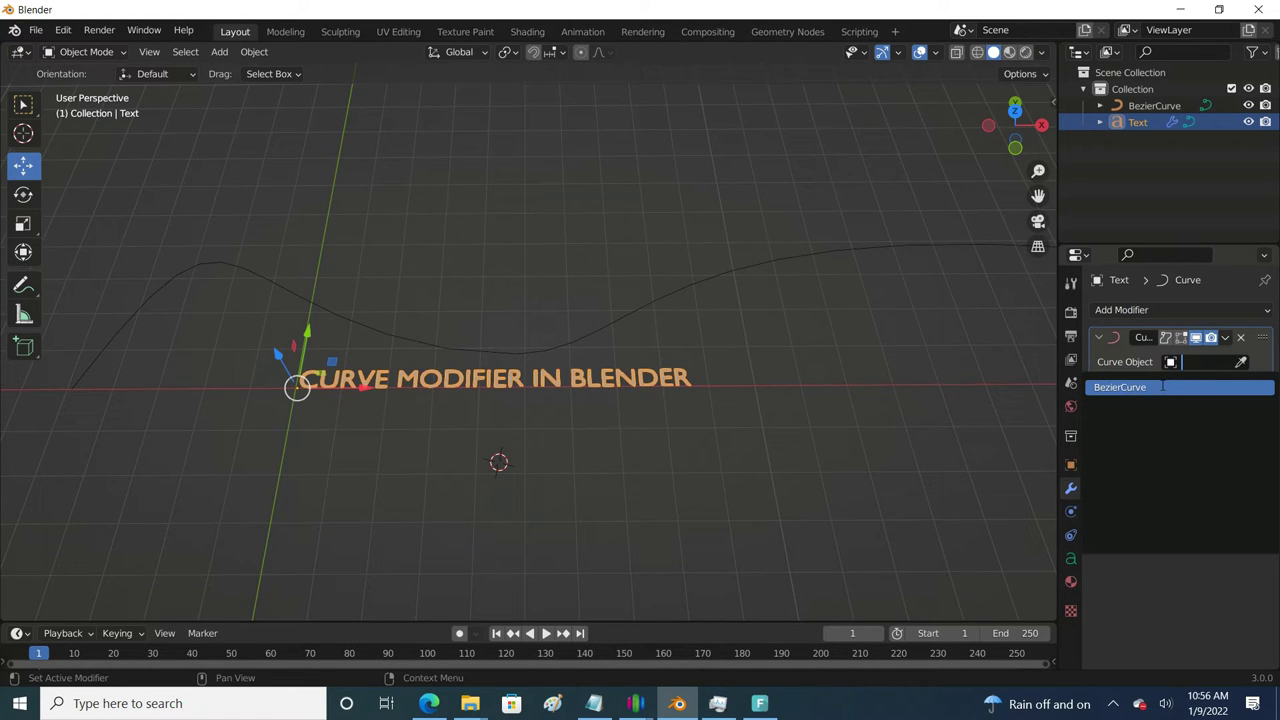
left_click(1162, 388)
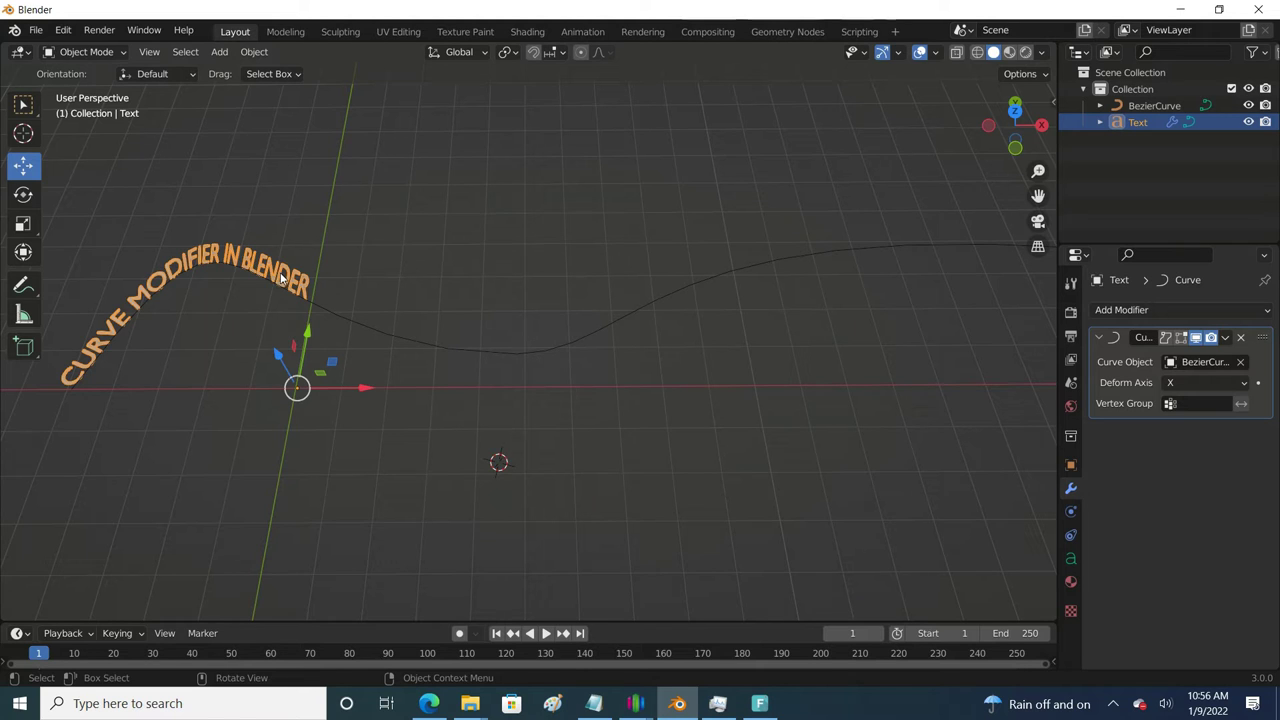
left_click(319, 303)
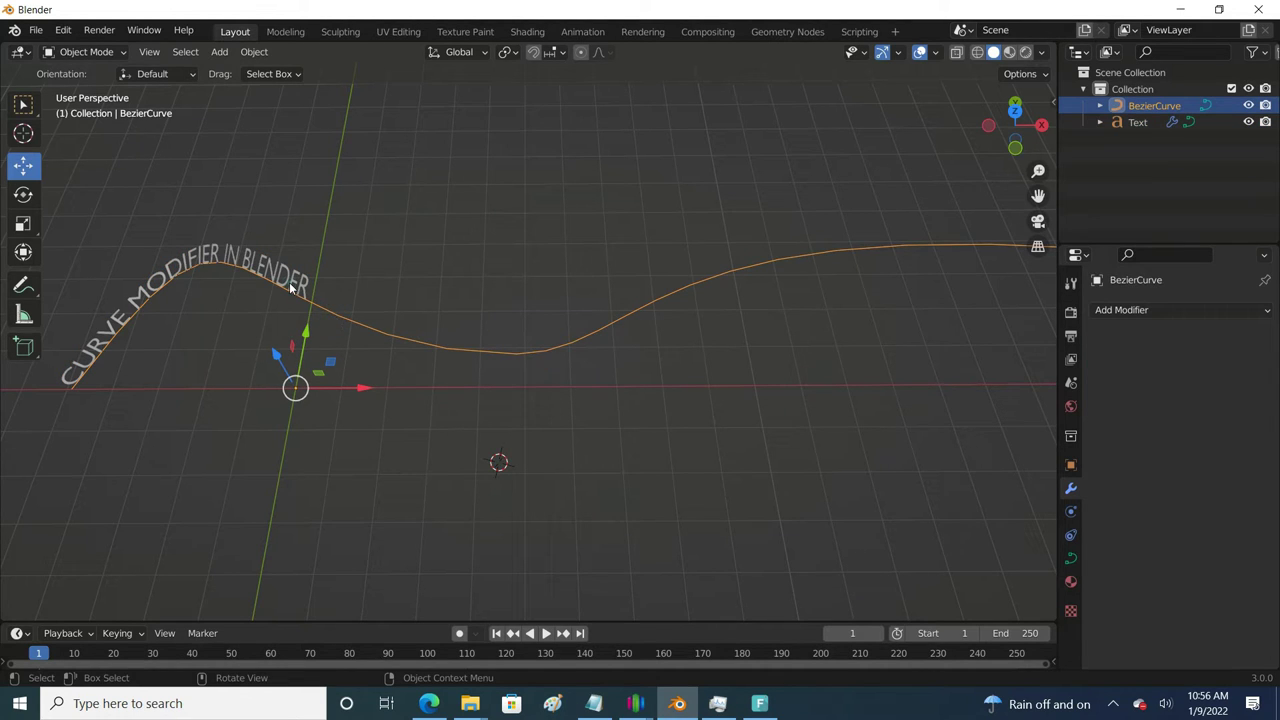
left_click(289, 284)
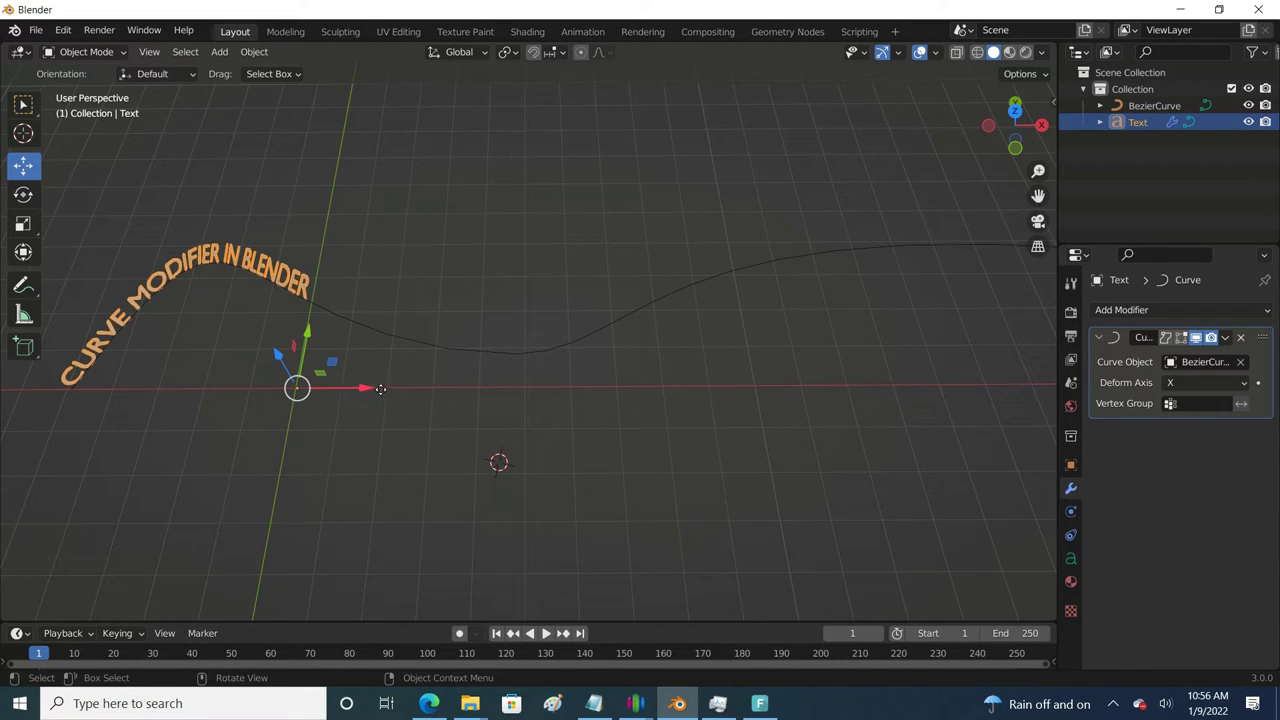
- Slide the text along the BezierCurve in the X direction
left_click_drag(364, 392, 381, 483)
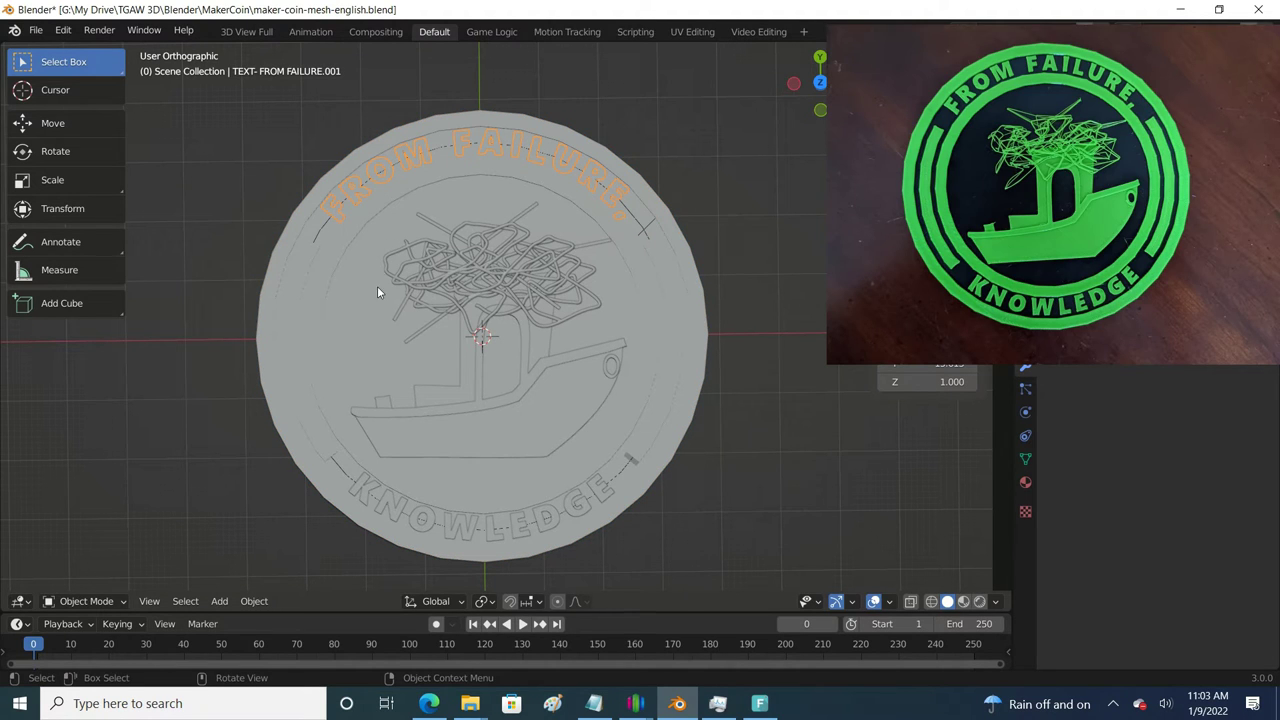
- Inspect the coin's KNOWLEDGE text, coin base and Curve for Text guide curve
left_click(366, 499)
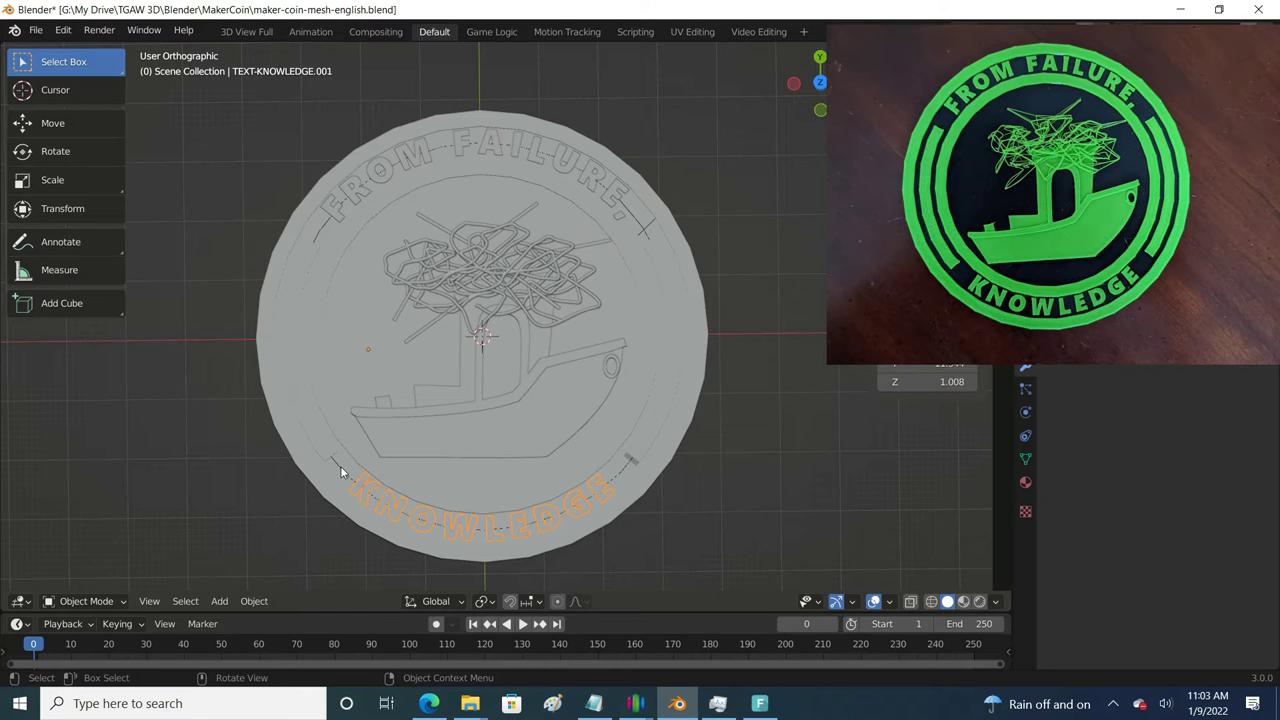
left_click(339, 467)
left_click(339, 467)
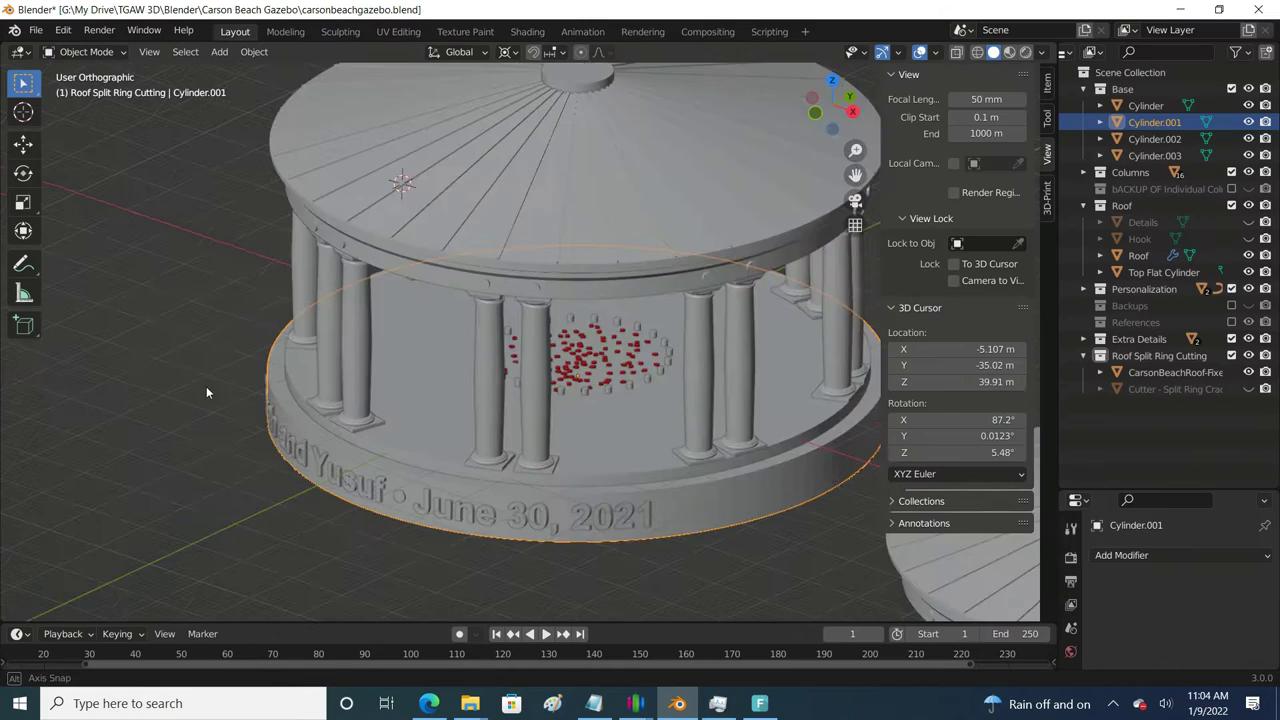
middle_click_drag(206, 386, 293, 393)
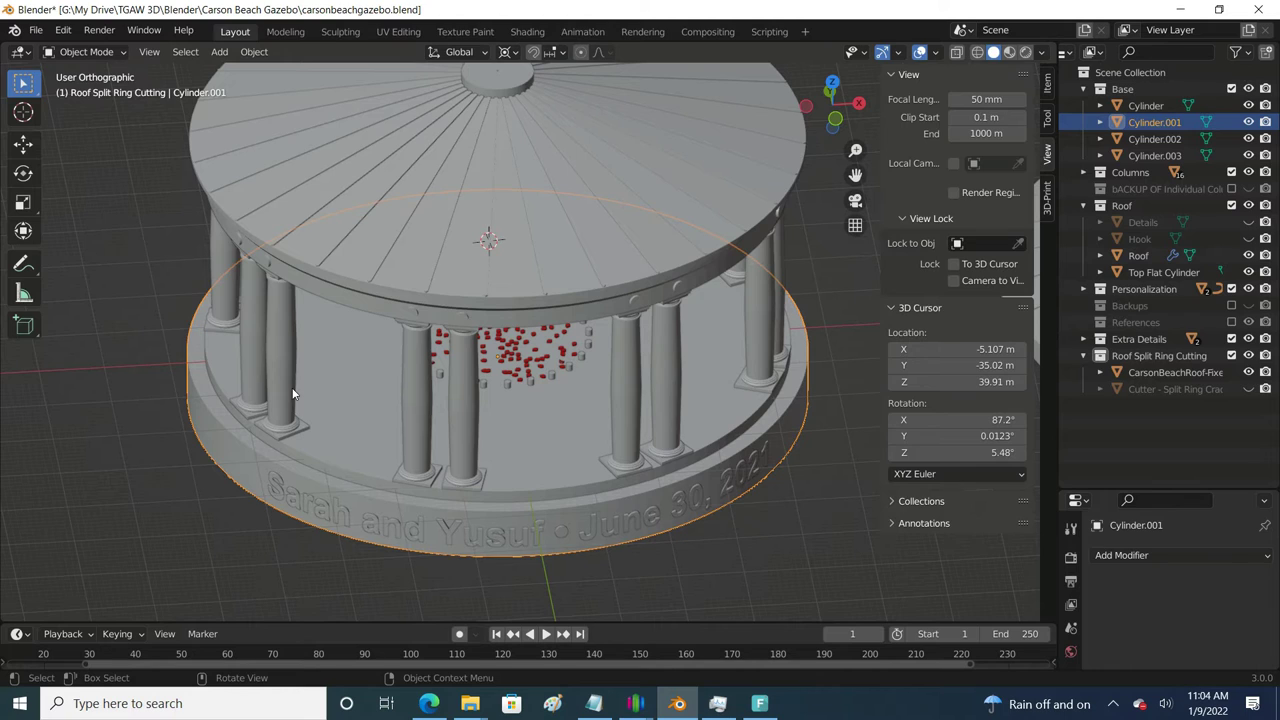
- Orbit the gazebo and select the engraved text curving around its base
middle_click_drag(356, 570, 357, 472)
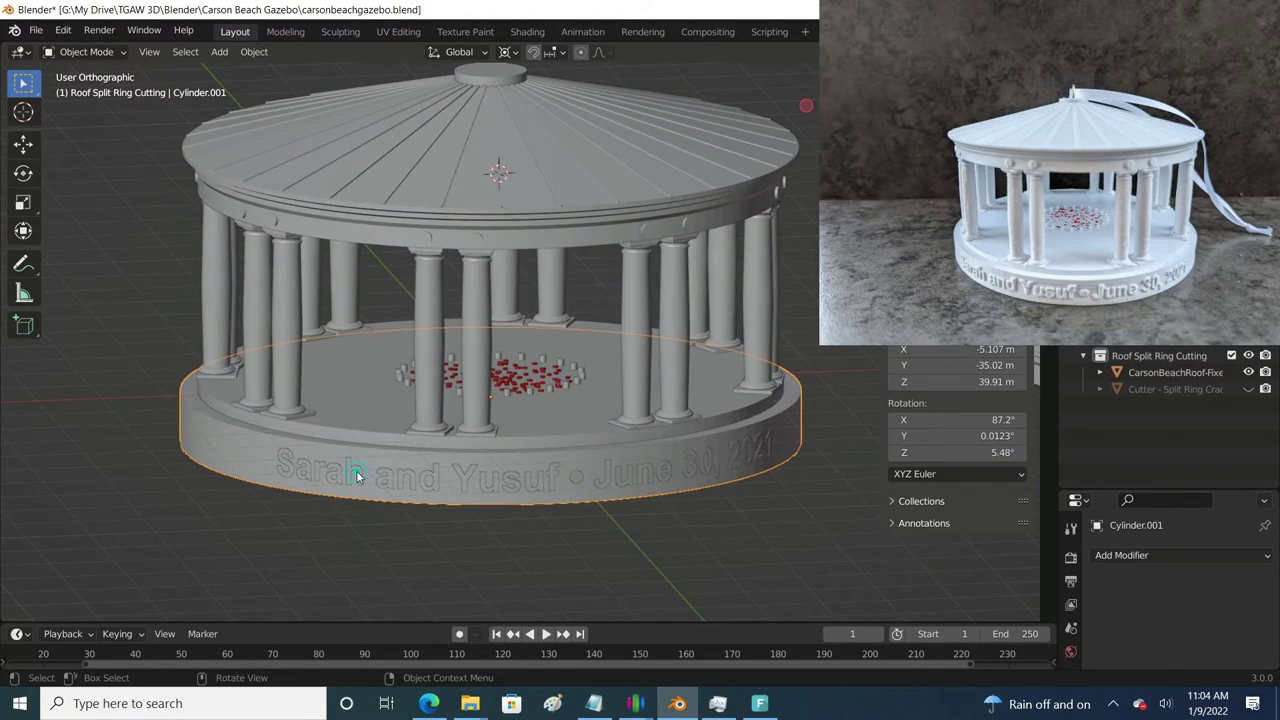
left_click(356, 470)
middle_click_drag(463, 525, 459, 561)
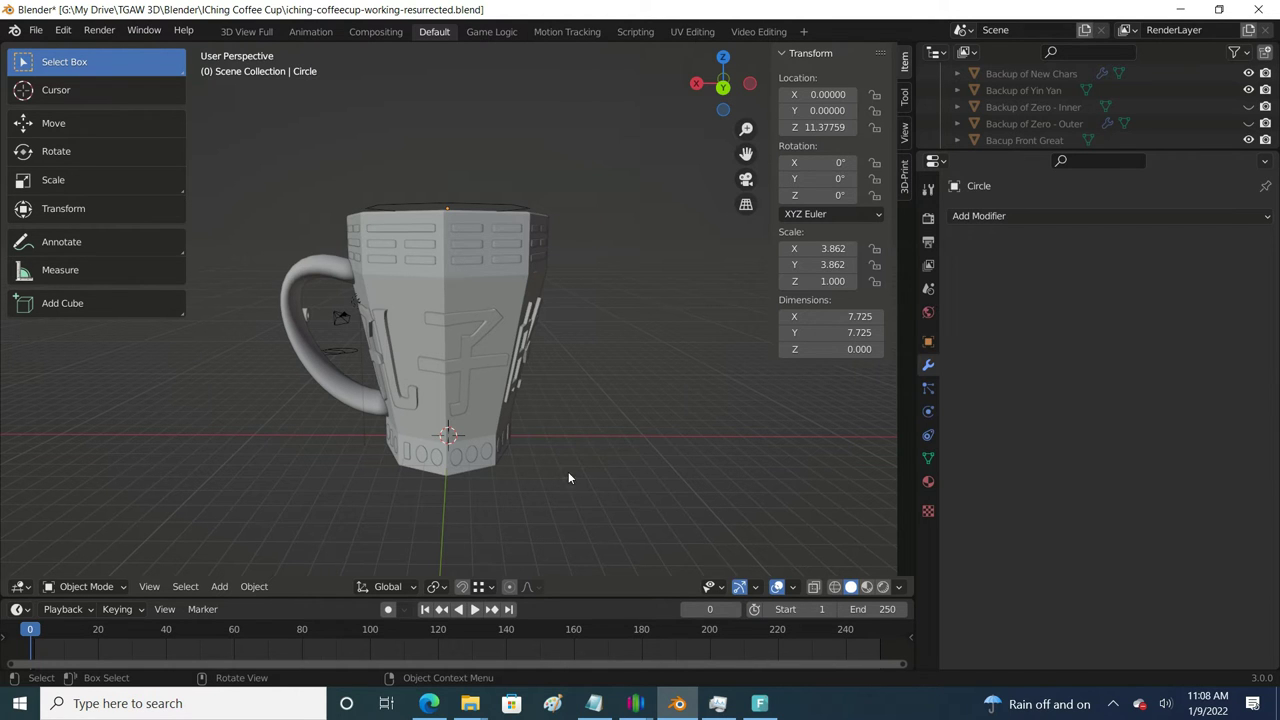
- Inspect the mug's raised characters and the circle curve at its rim
scroll(634, 415, "up", 2)
mouse_move(634, 415)
middle_mouse_down()
mouse_move(599, 437)
mouse_move(467, 432)
mouse_move(643, 434)
mouse_move(625, 430)
middle_mouse_up()
left_click(480, 345)
scroll(566, 377, "down", 3)
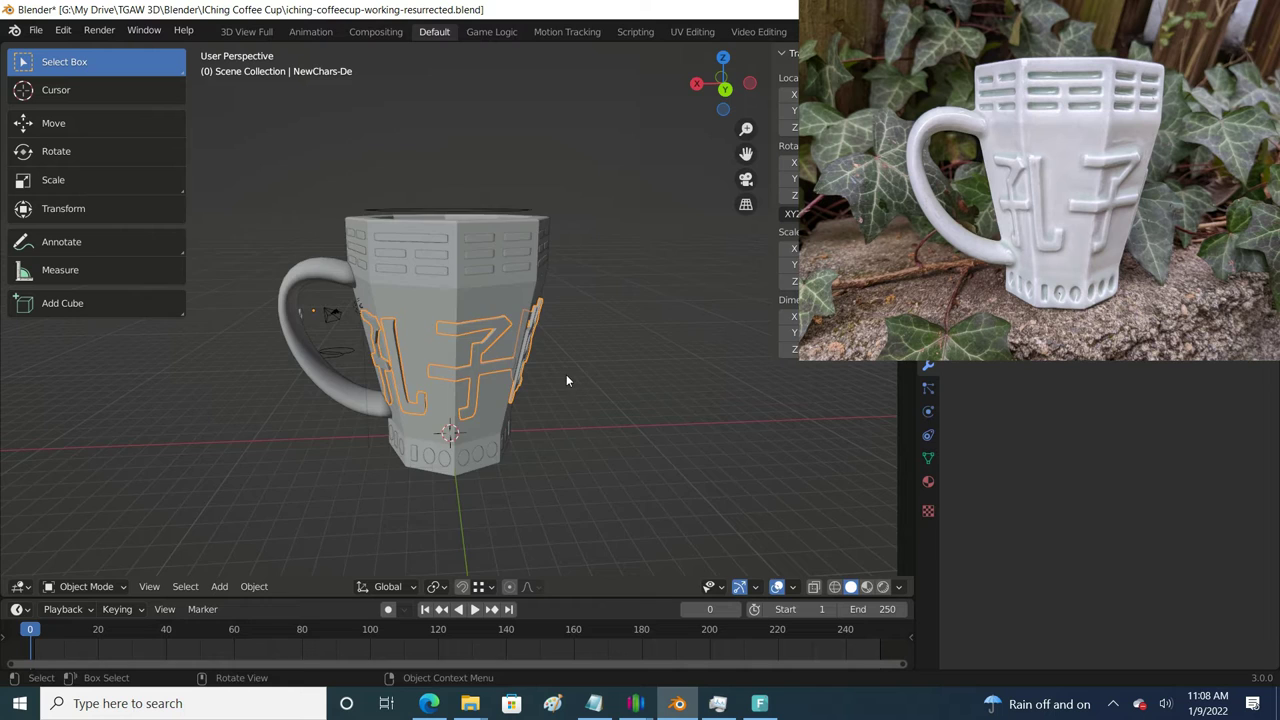
middle_click_drag(566, 377, 510, 320)
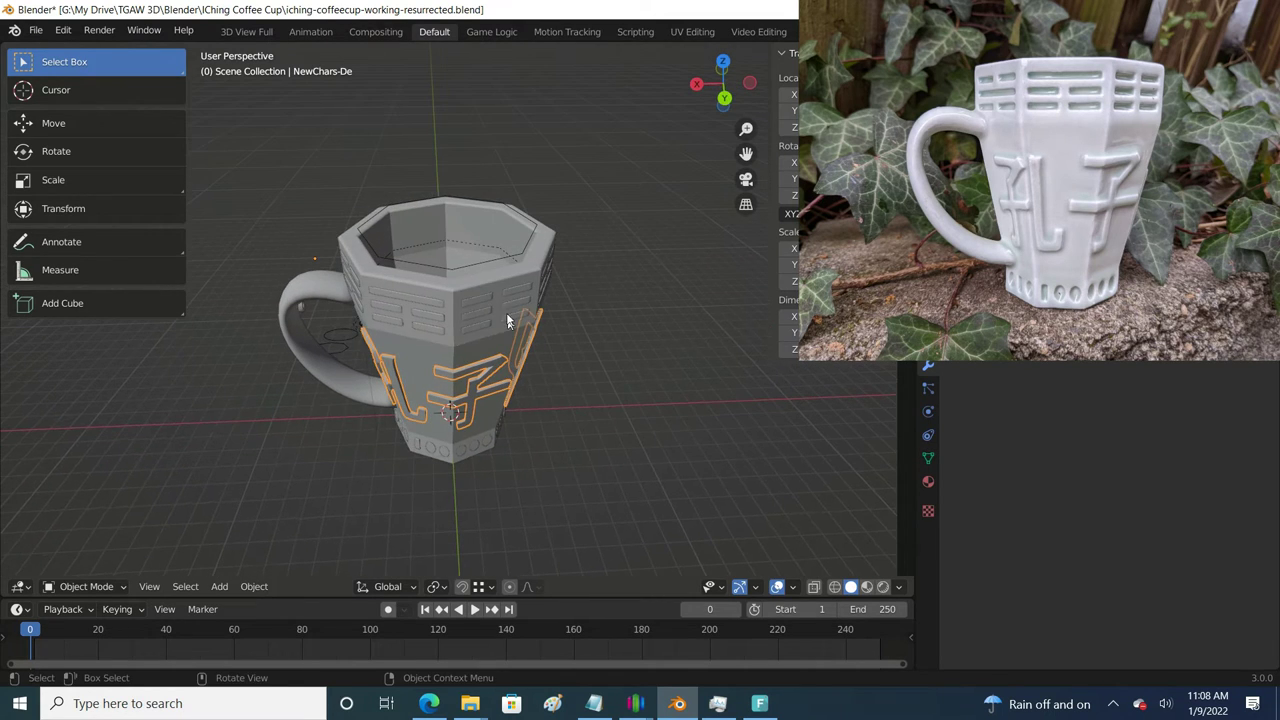
left_click(488, 268)
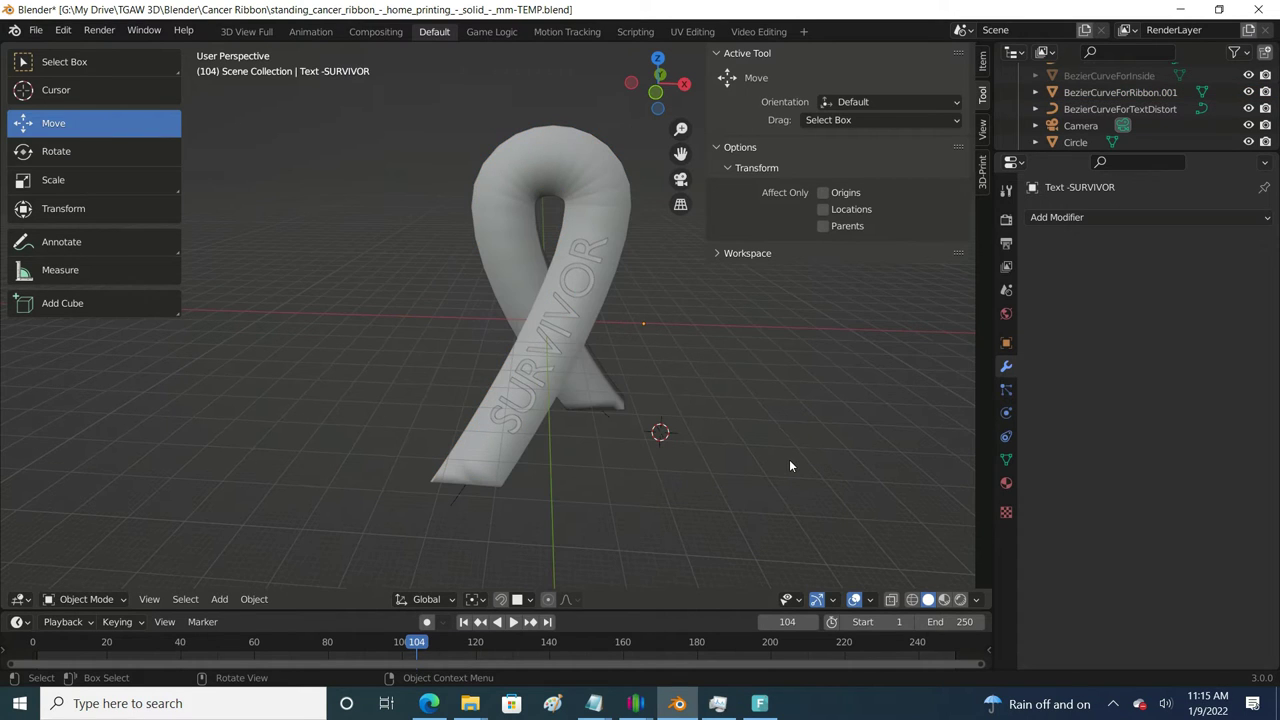
- Hide the ribbon mesh and select the SURVIVOR text's guide curve
mouse_move(789, 467)
middle_mouse_down()
mouse_move(675, 446)
mouse_move(774, 451)
middle_mouse_up()
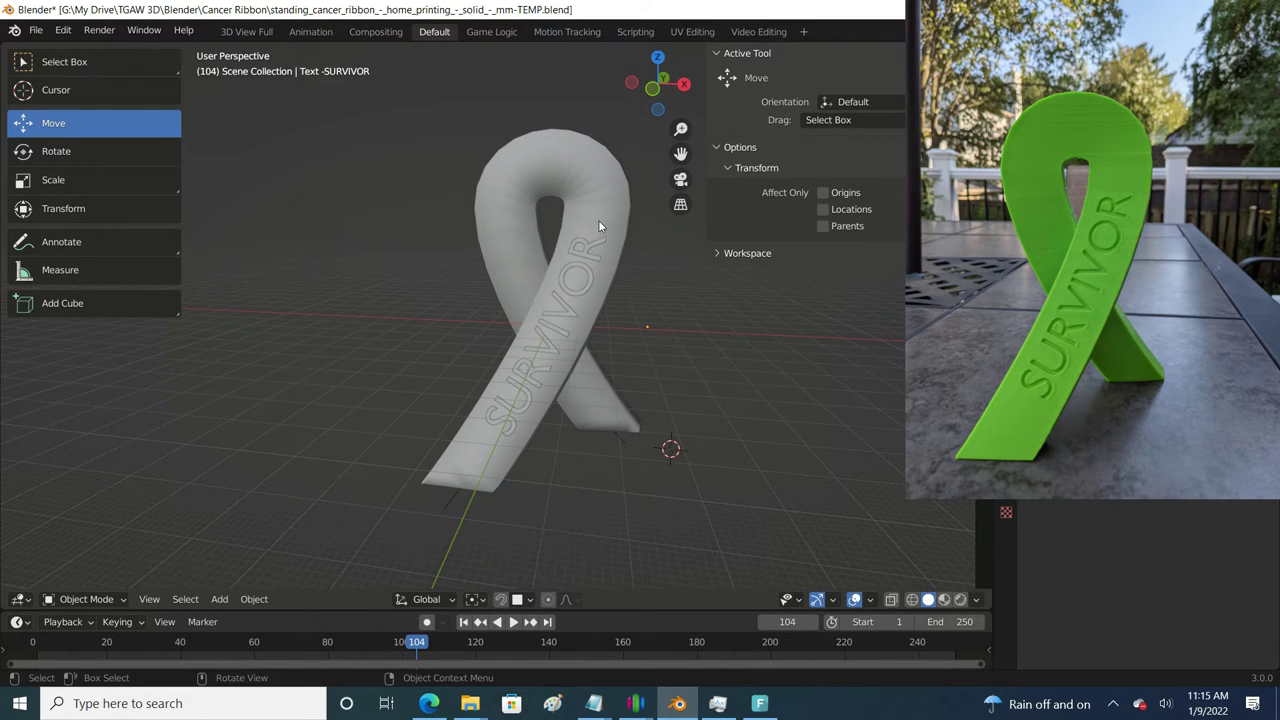
left_click(585, 195)
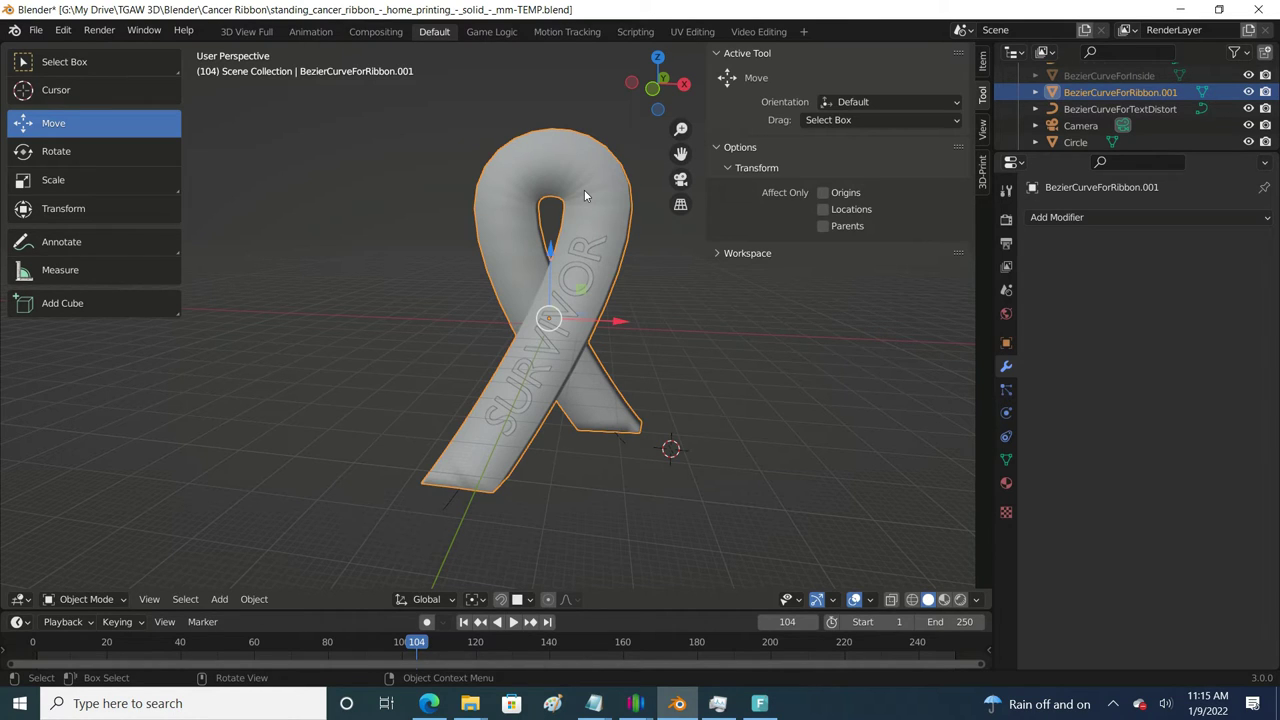
left_click(588, 243)
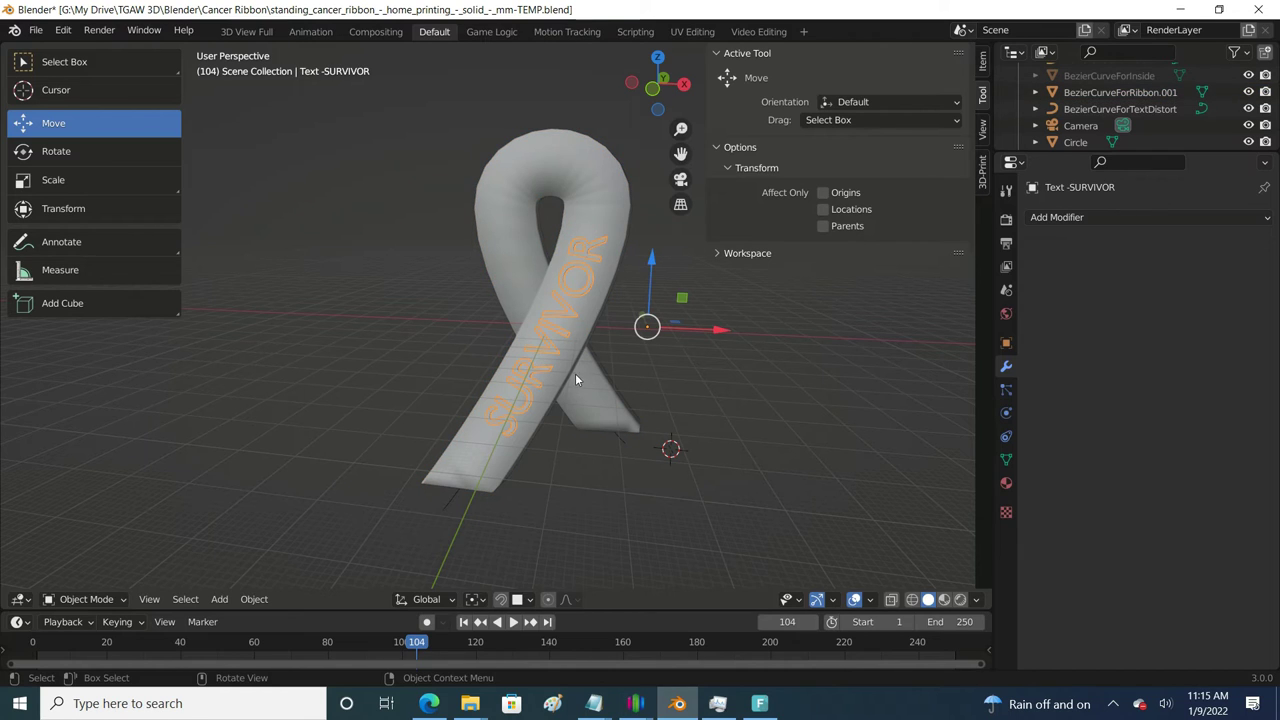
left_click(1248, 93)
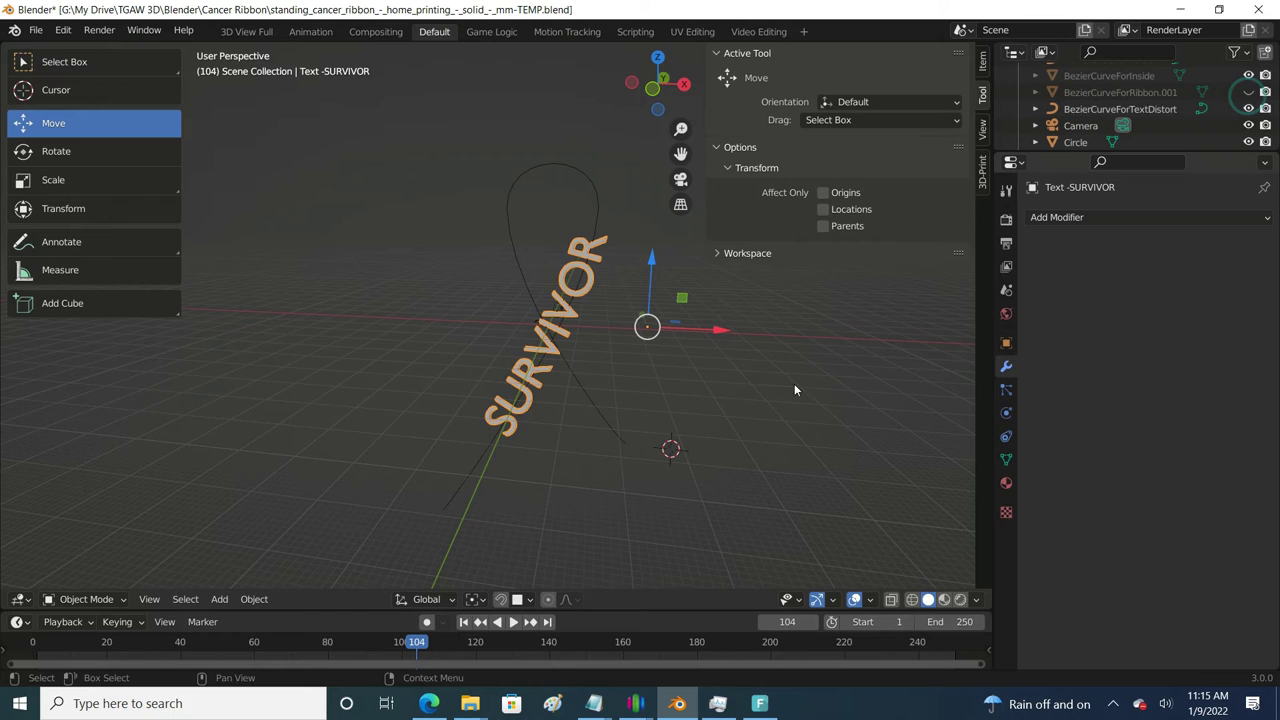
left_click(477, 466)
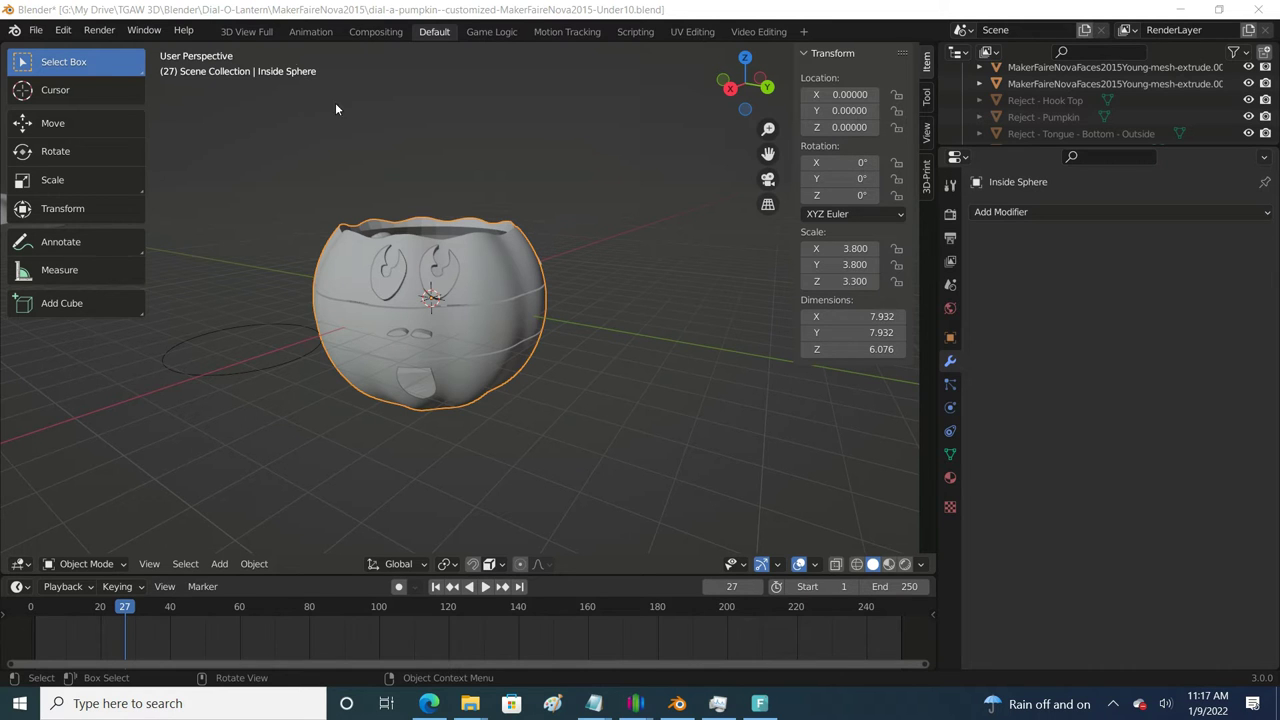
- Inspect the pumpkin's right eye cutout and its Curve for Face Distort circle
middle_click_drag(608, 452, 645, 453)
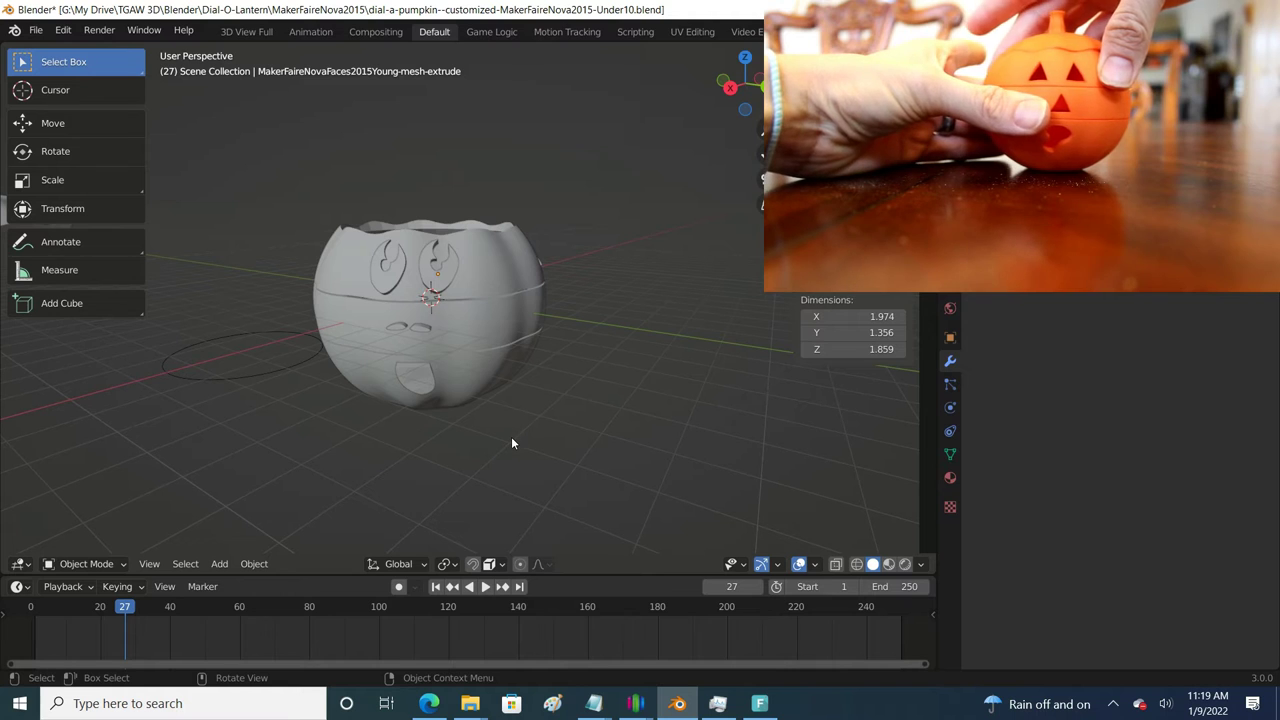
middle_click_drag(518, 432, 437, 434)
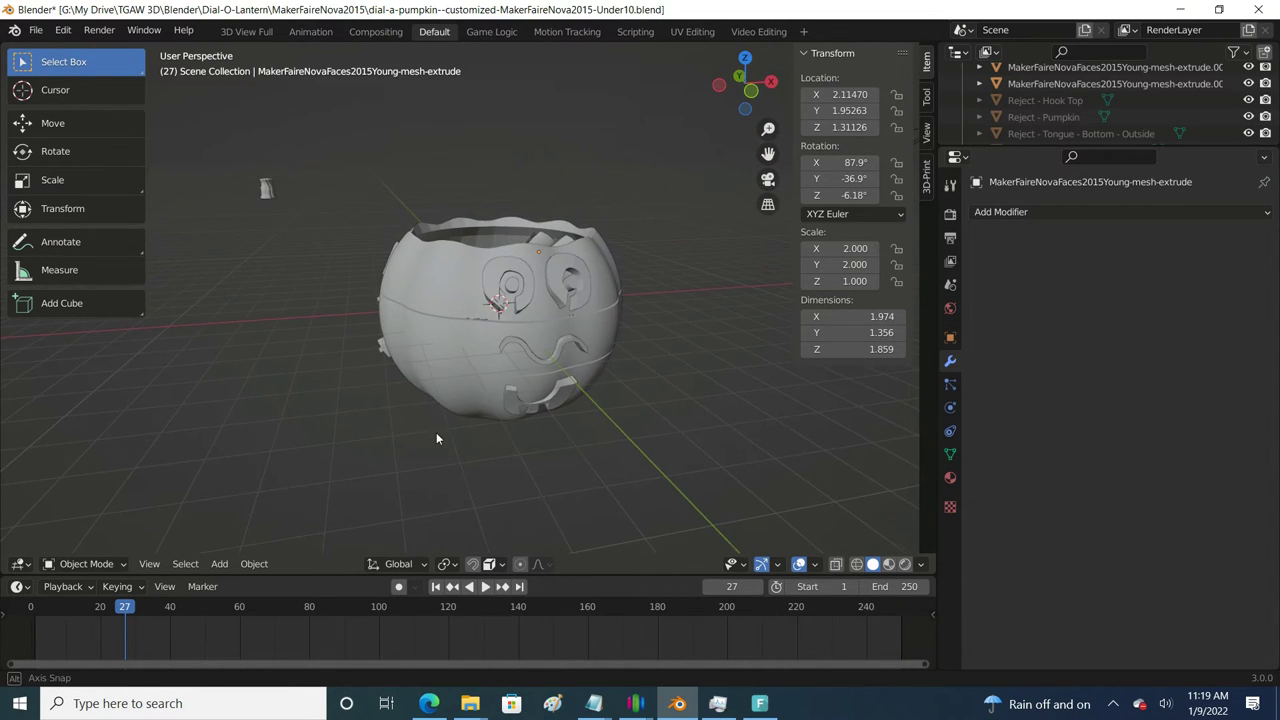
middle_click_drag(674, 420, 386, 461)
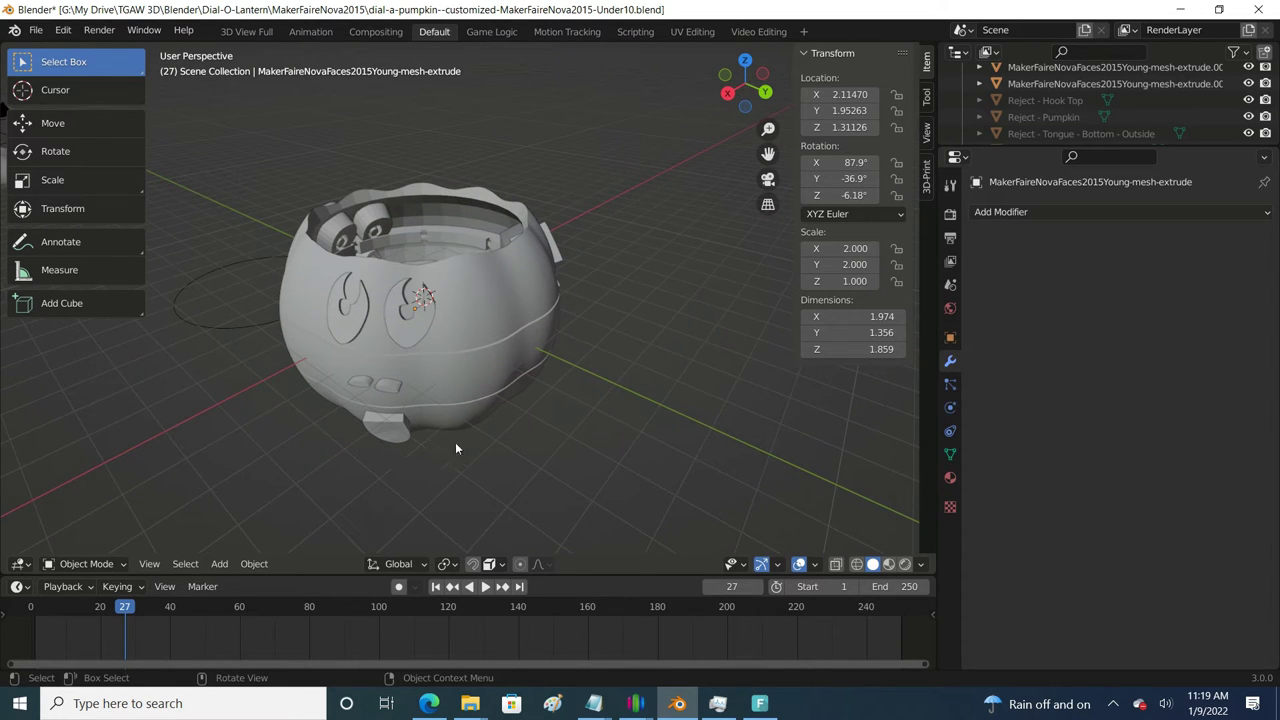
left_click(404, 337)
middle_click_drag(408, 369, 440, 380)
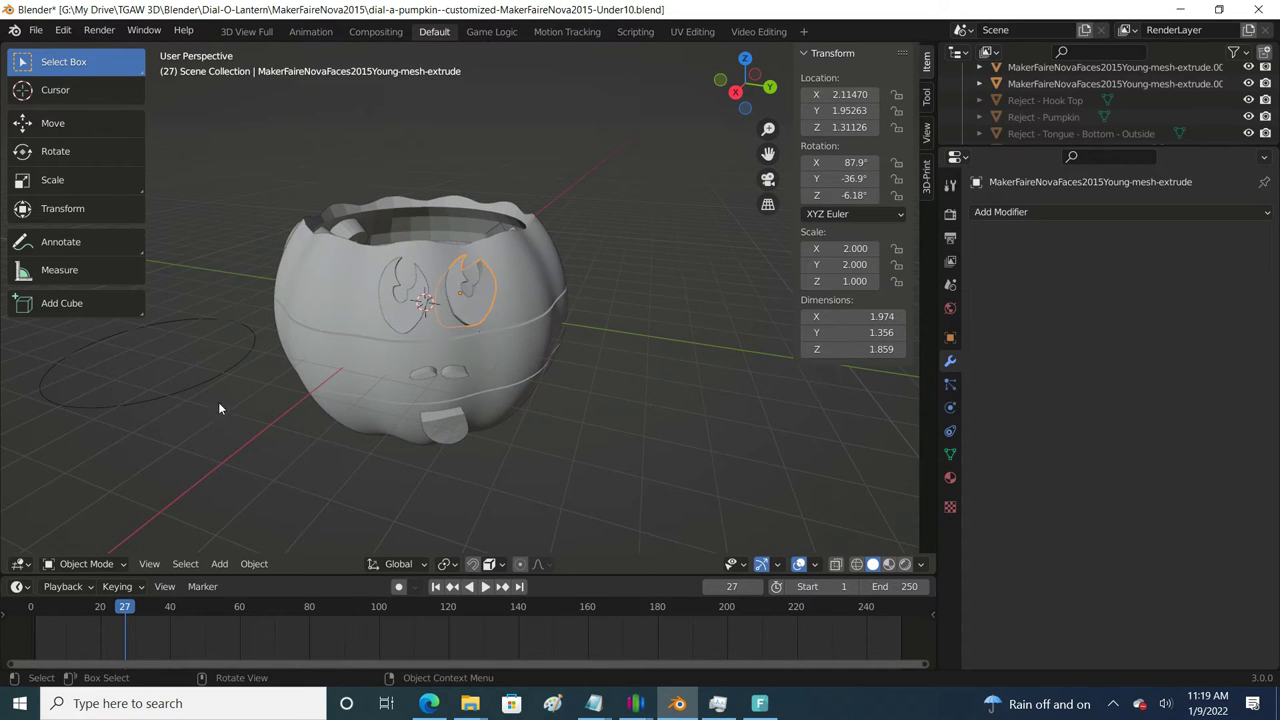
left_click(205, 386)
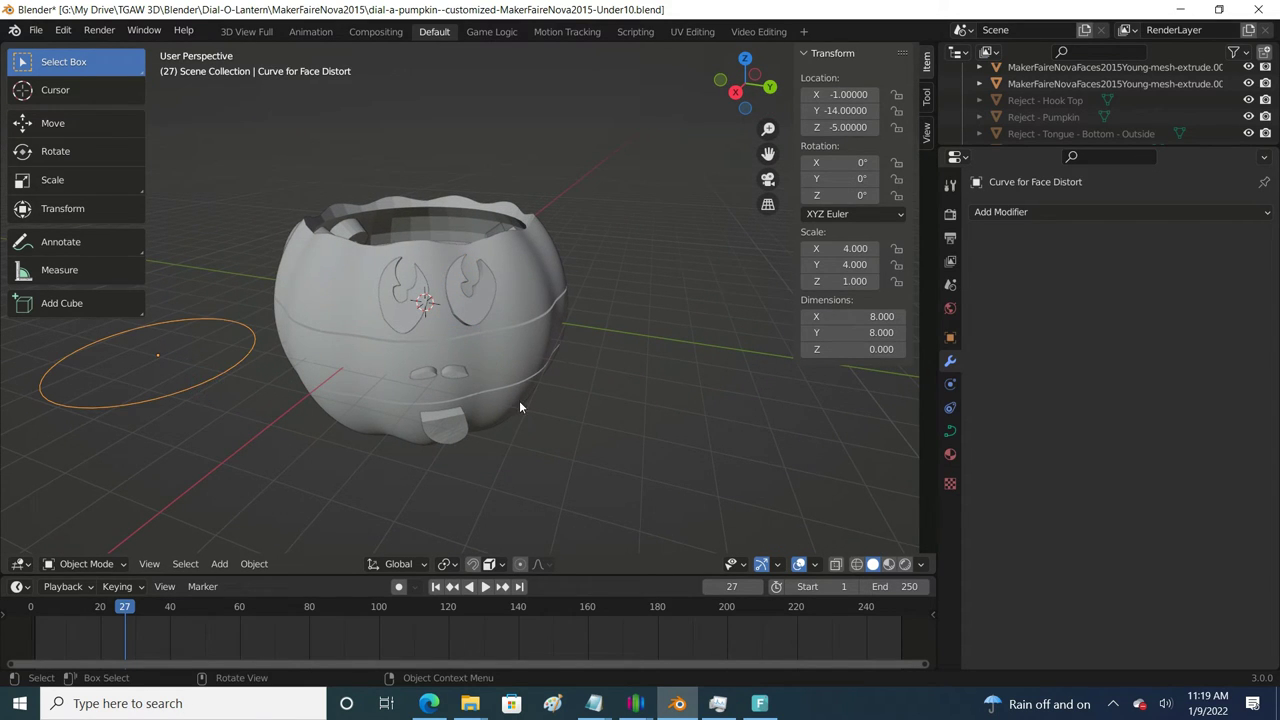
middle_click_drag(518, 402, 489, 415)
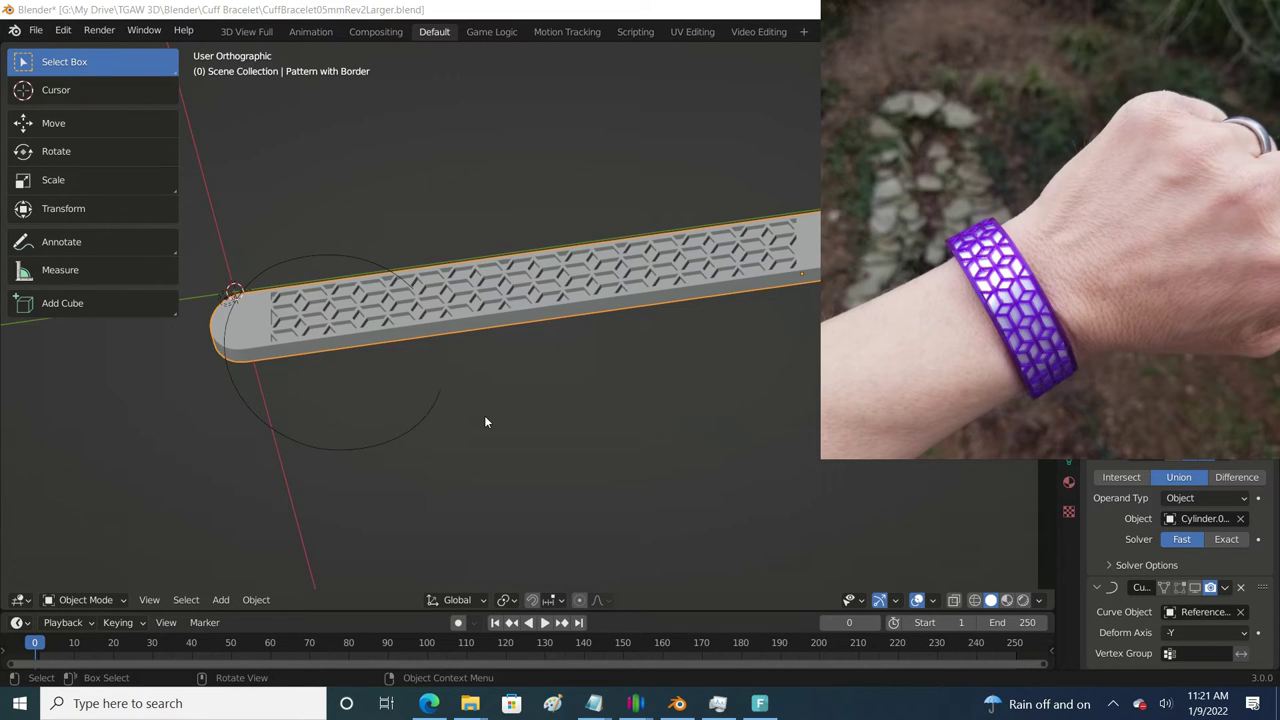
- Select the Reference Curve for Bending, then undo to restore the bent bracelet
middle_click_drag(484, 422, 569, 327)
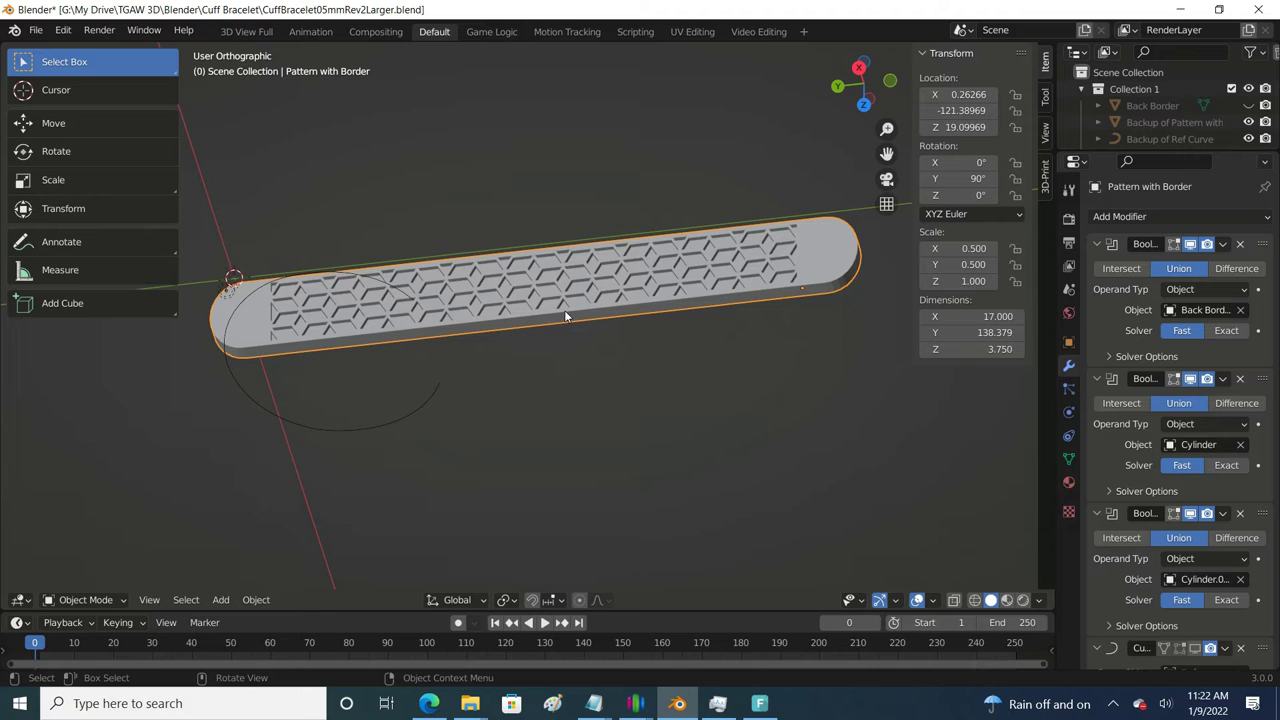
middle_click_drag(565, 317, 332, 418)
left_click(349, 396)
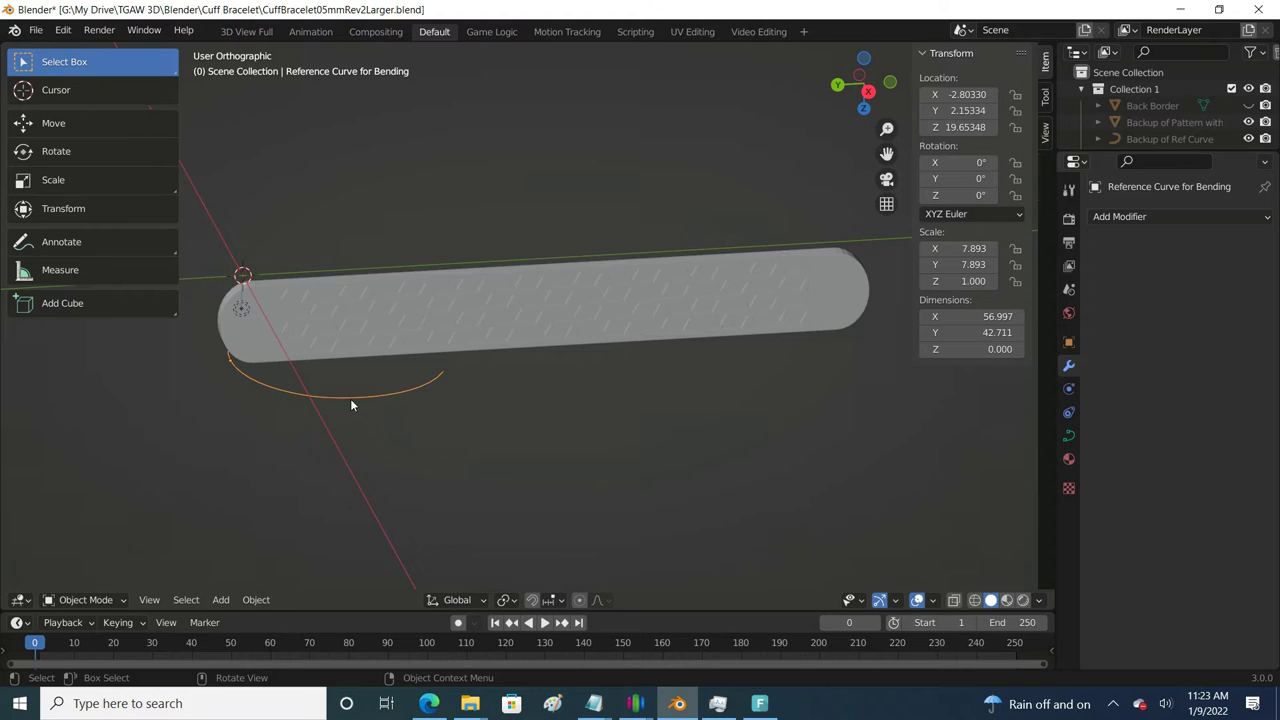
key("ctrl+z")
middle_click_drag(560, 368, 620, 383)
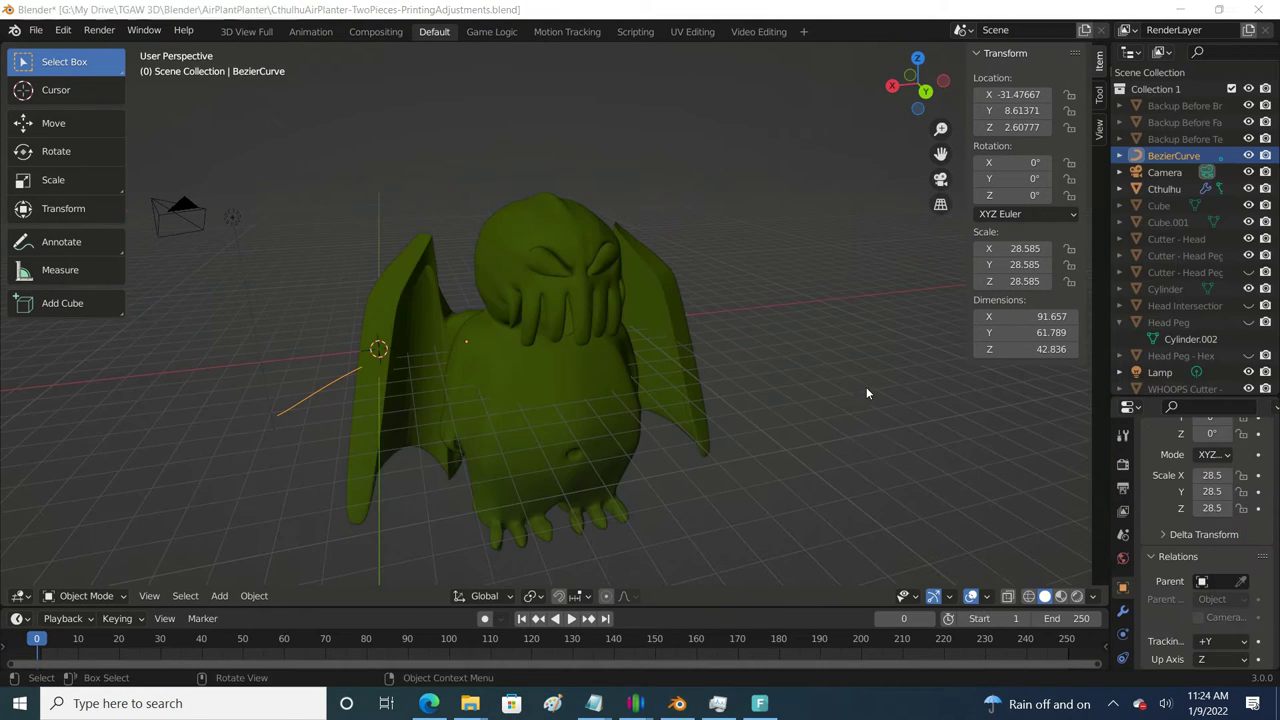
- Enable the Subdivision modifier's realtime display on the wINGS object
middle_click_drag(866, 391, 836, 380)
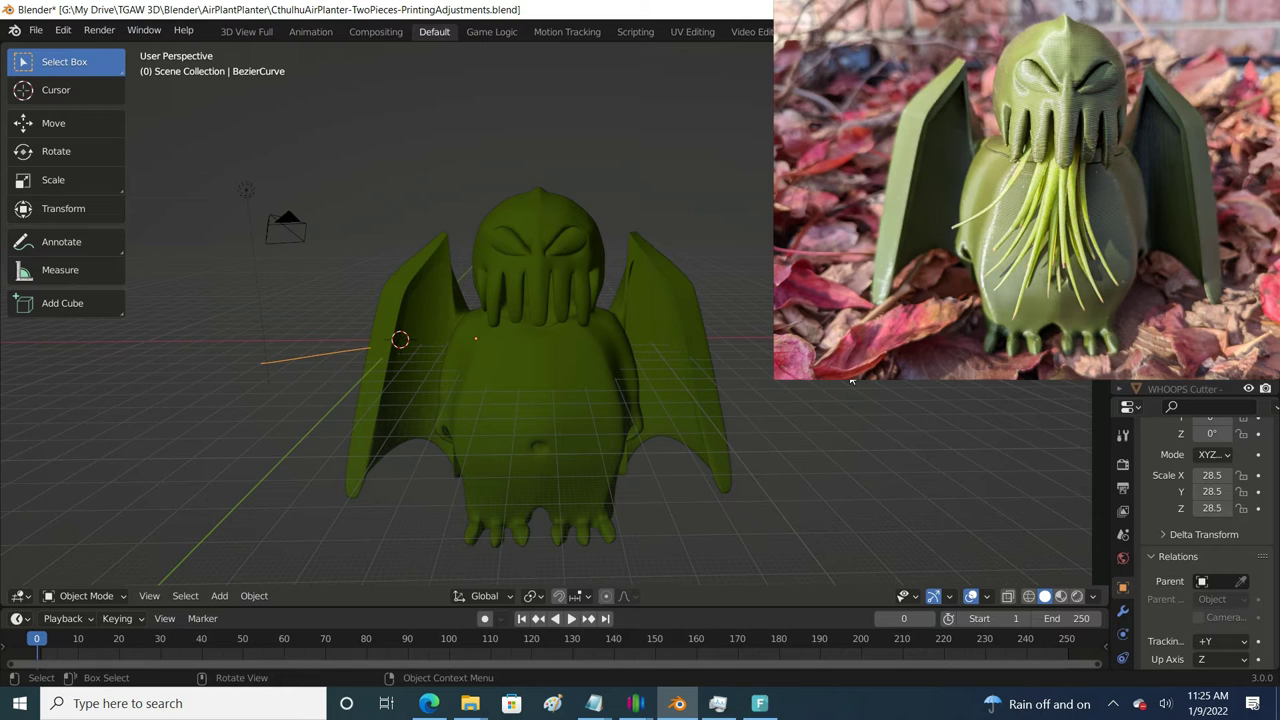
left_click(660, 355)
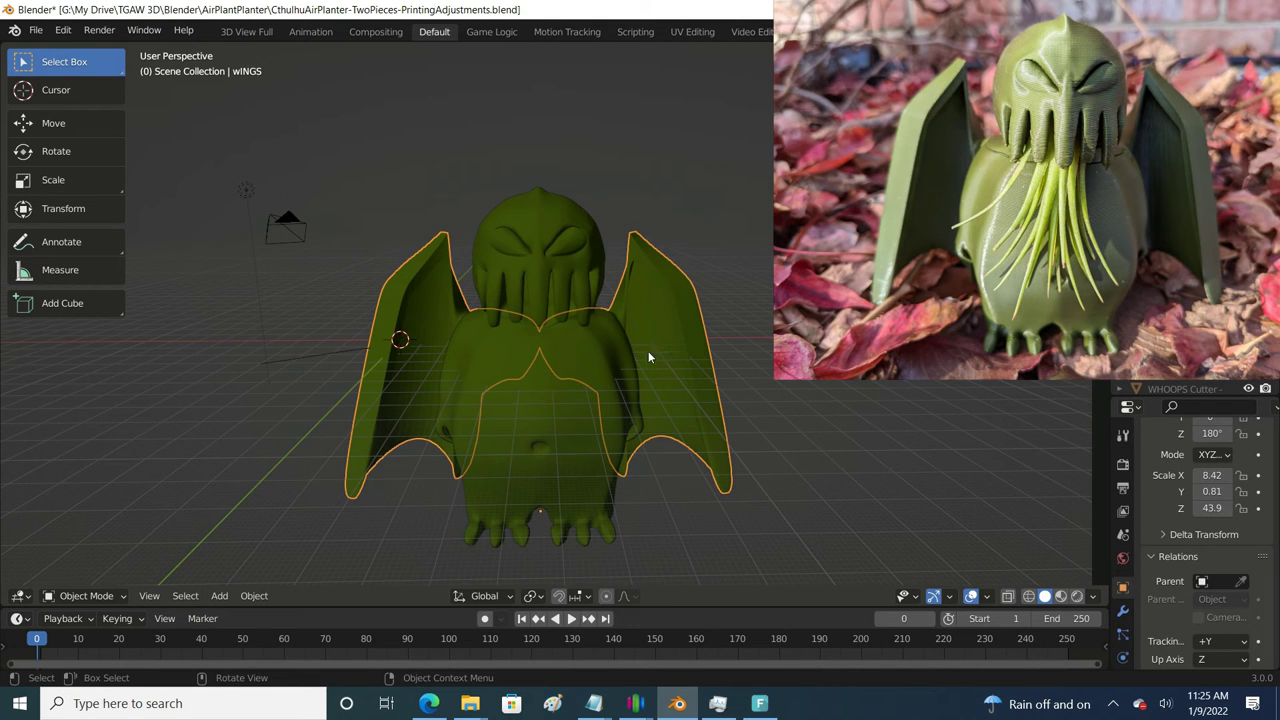
left_click(1122, 610)
left_click(1208, 484)
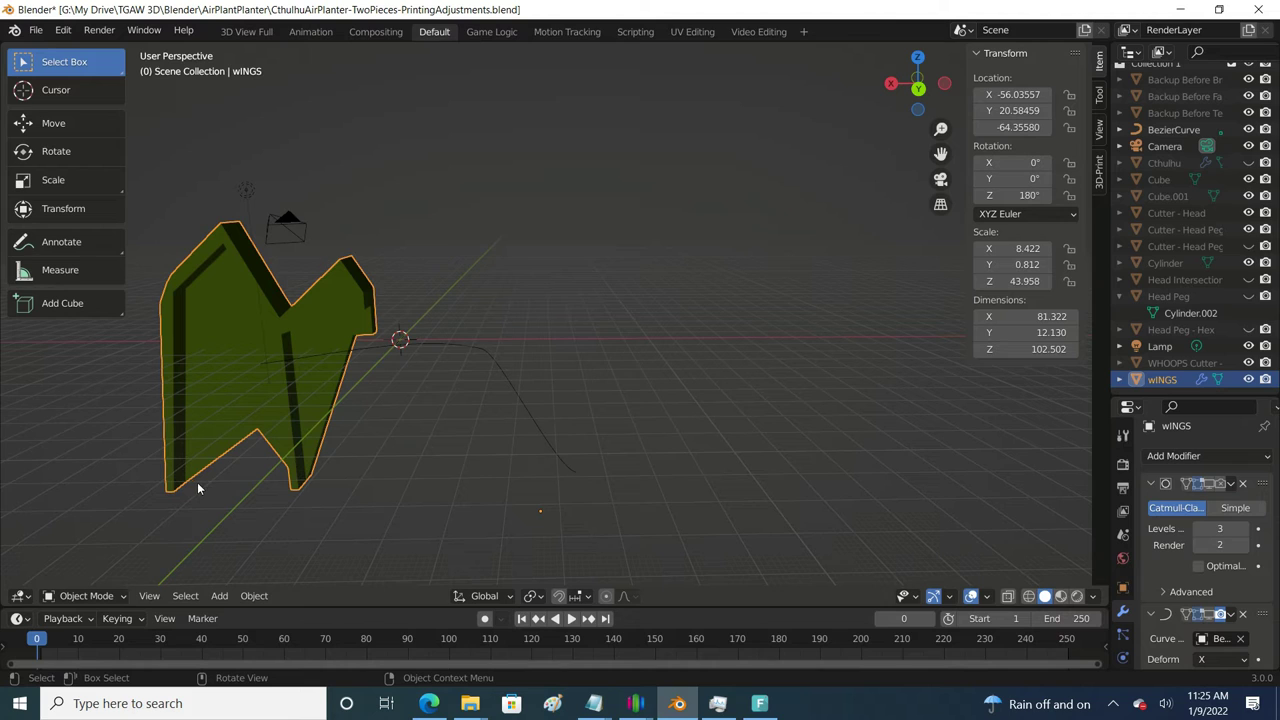
left_click(1208, 484)
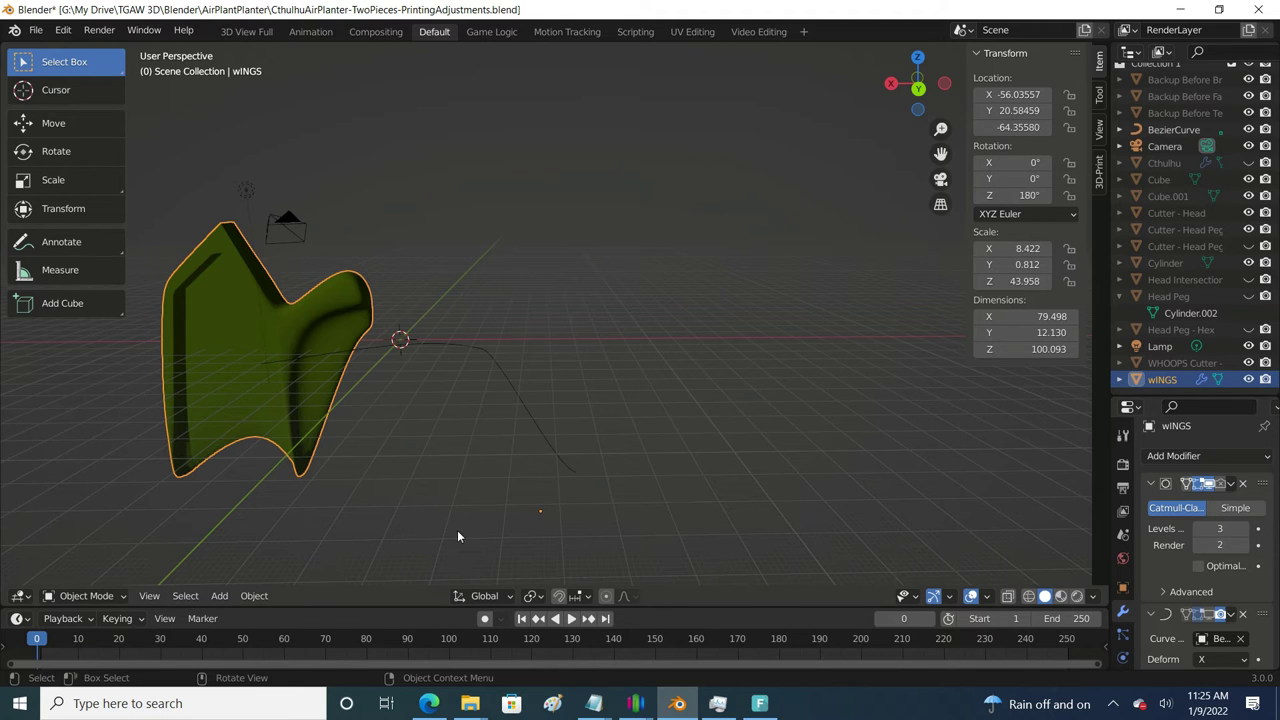
scroll(479, 512, "down", 2)
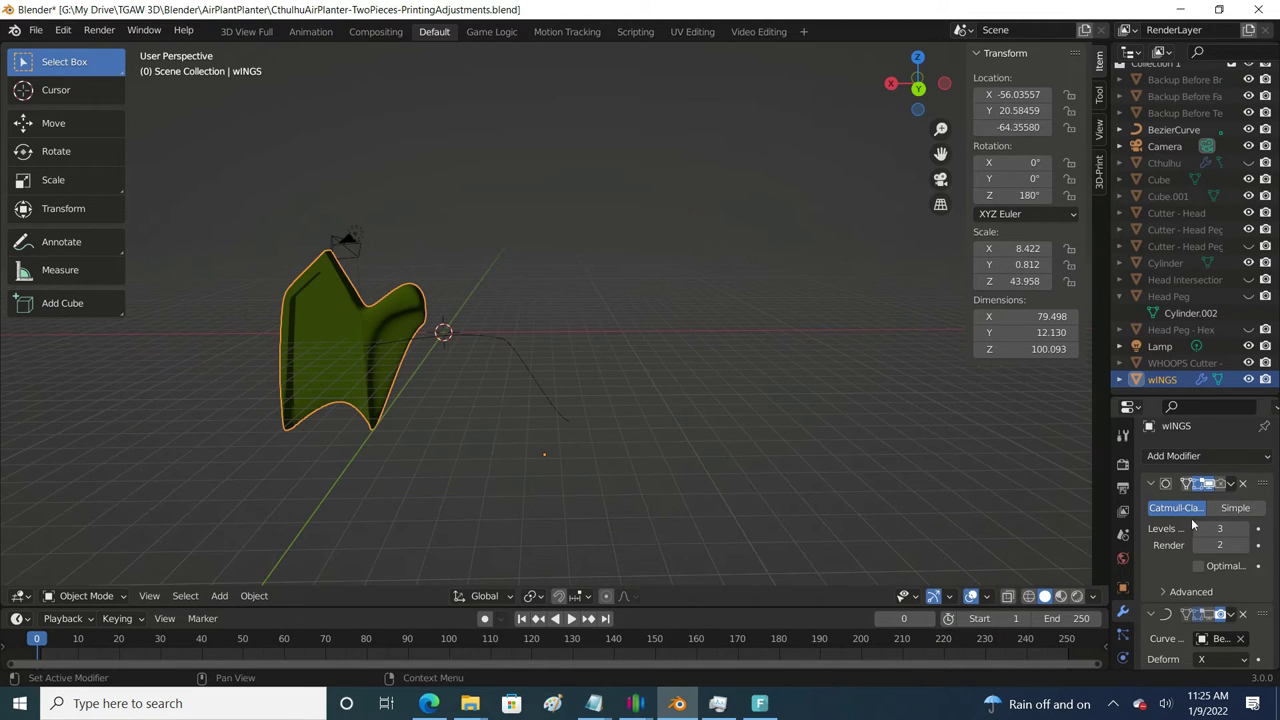
left_click(510, 350)
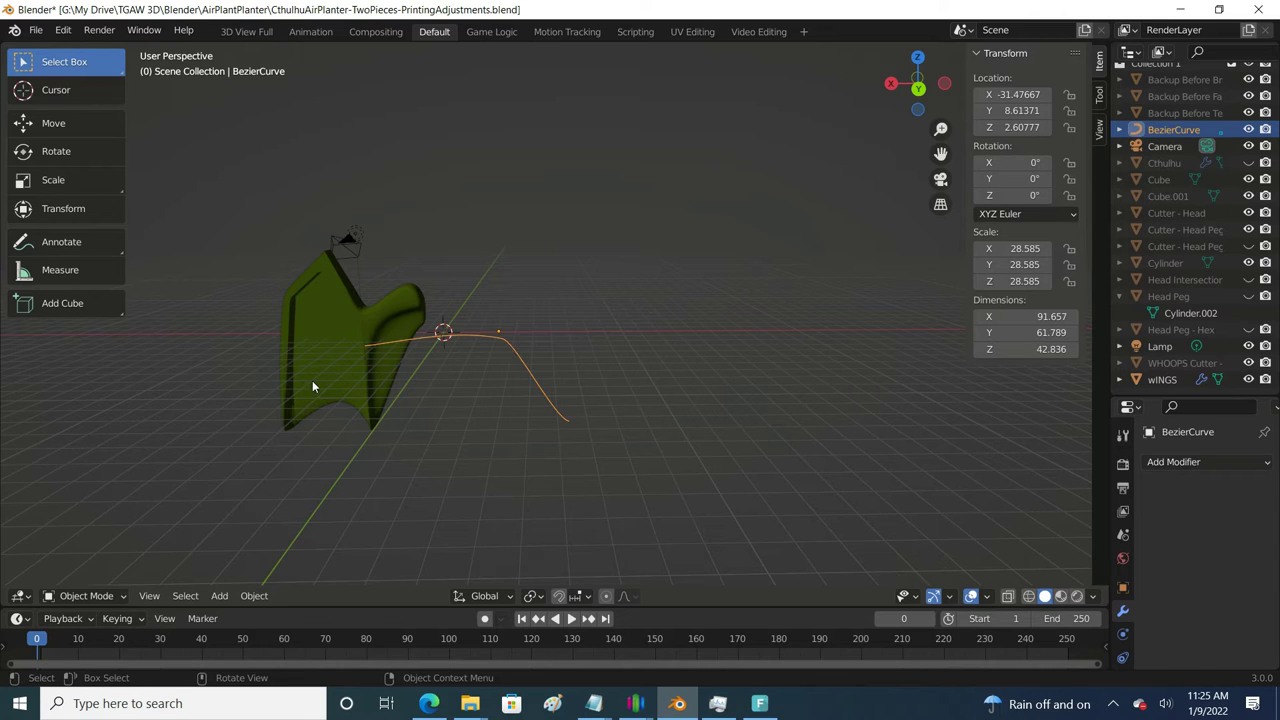
left_click(322, 340)
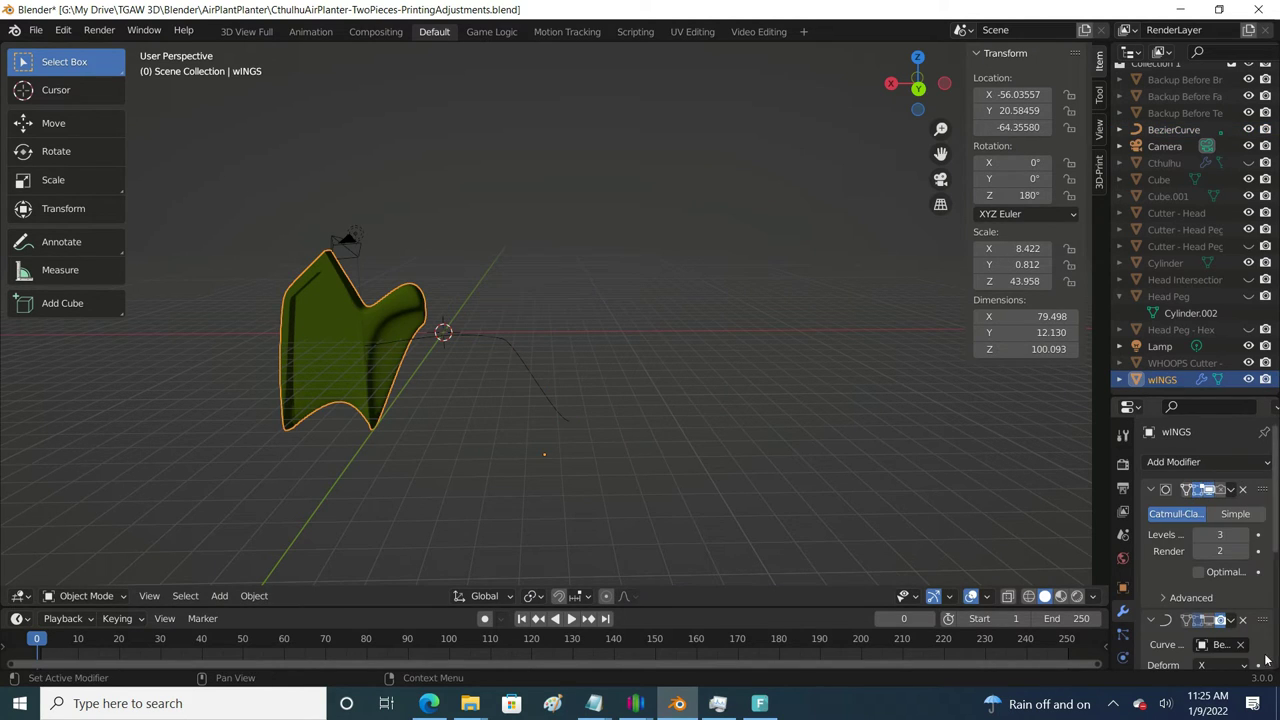
scroll(1225, 590, "down", 5)
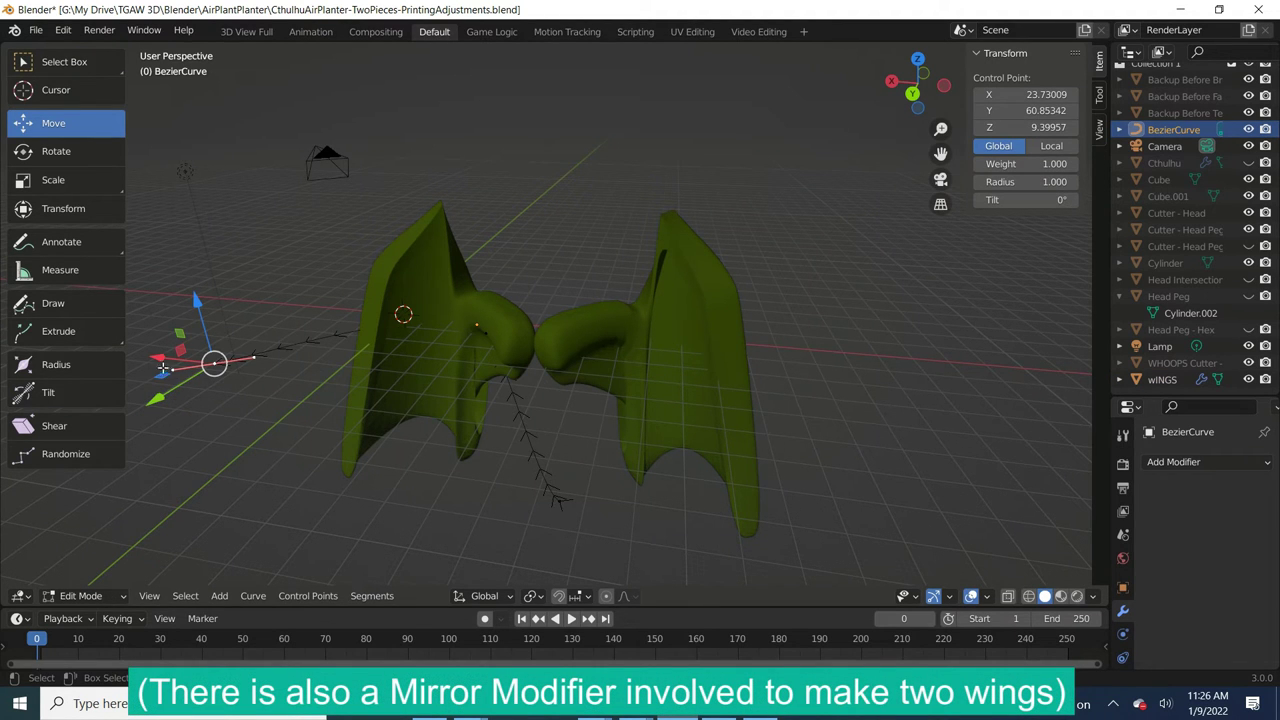
- Move the Bezier control point along X and grab a handle to reshape the wings
left_click_drag(172, 366, 239, 405)
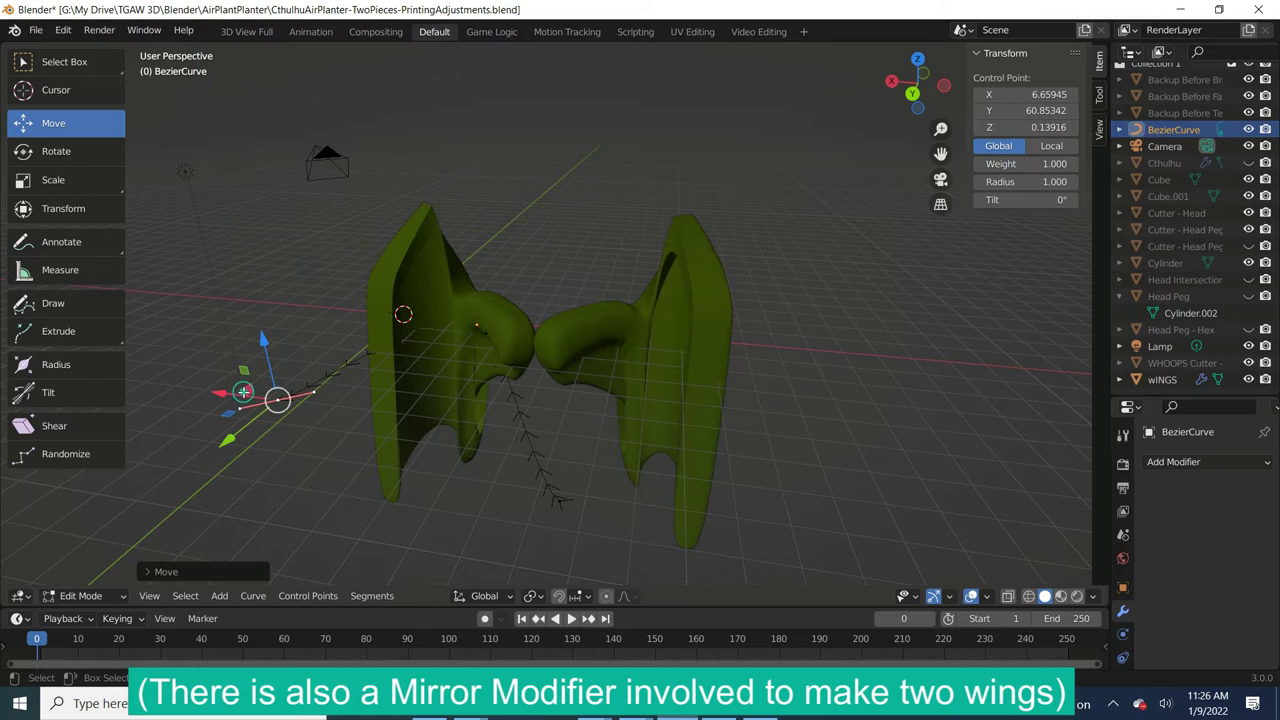
left_click(239, 407)
key("g")
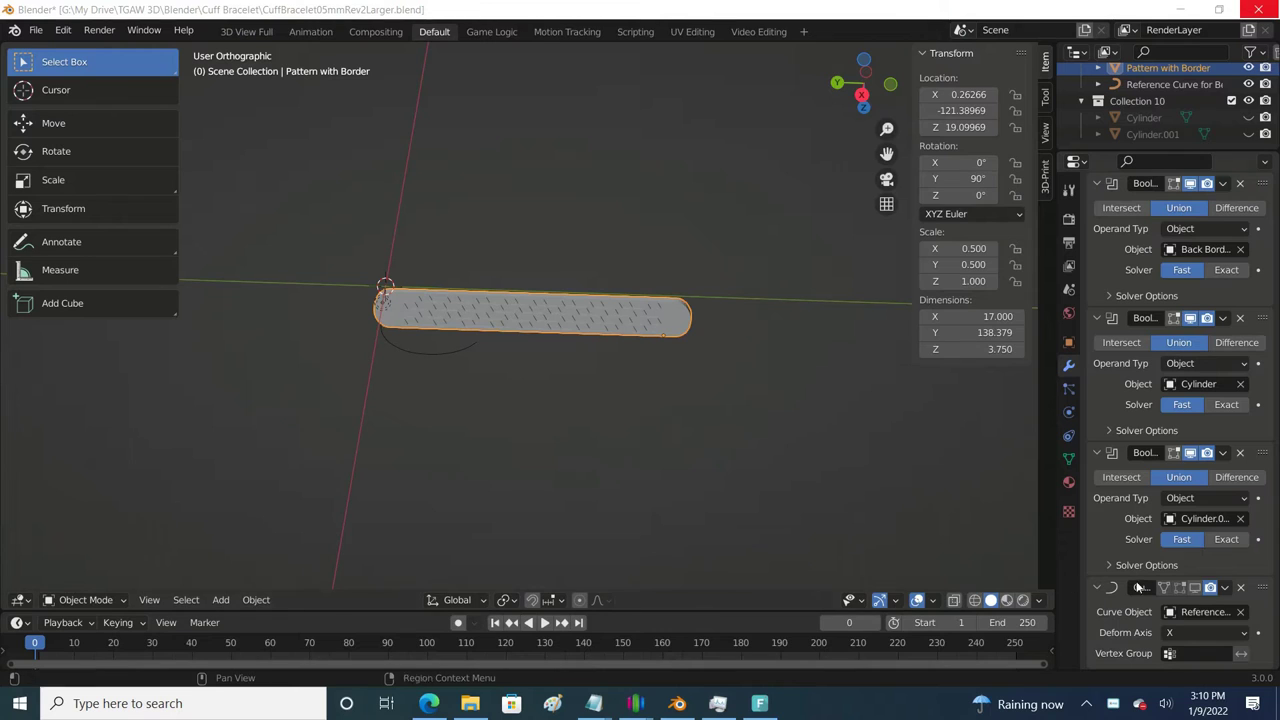
- Show the strip's Curve modifier in the viewport and try Deform Axis Y, Z, -X, then -Y
left_click(1195, 588)
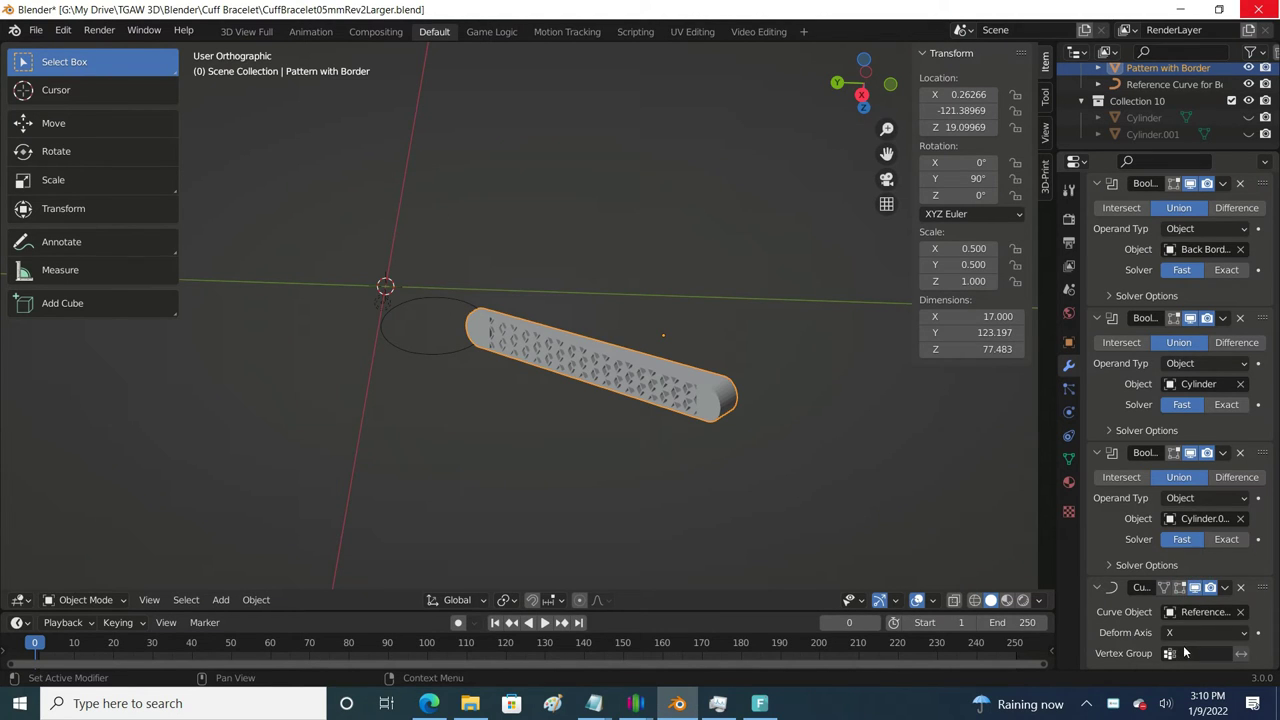
left_click(1182, 632)
left_click(1163, 596)
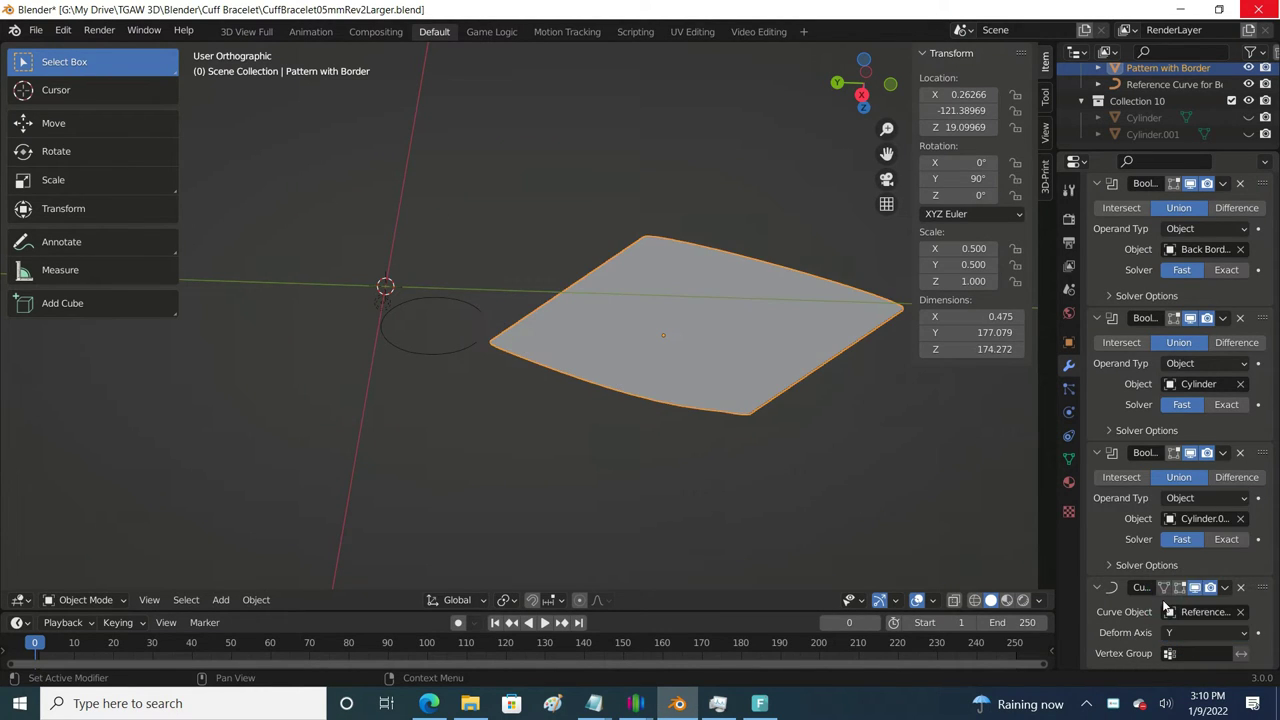
left_click(1181, 627)
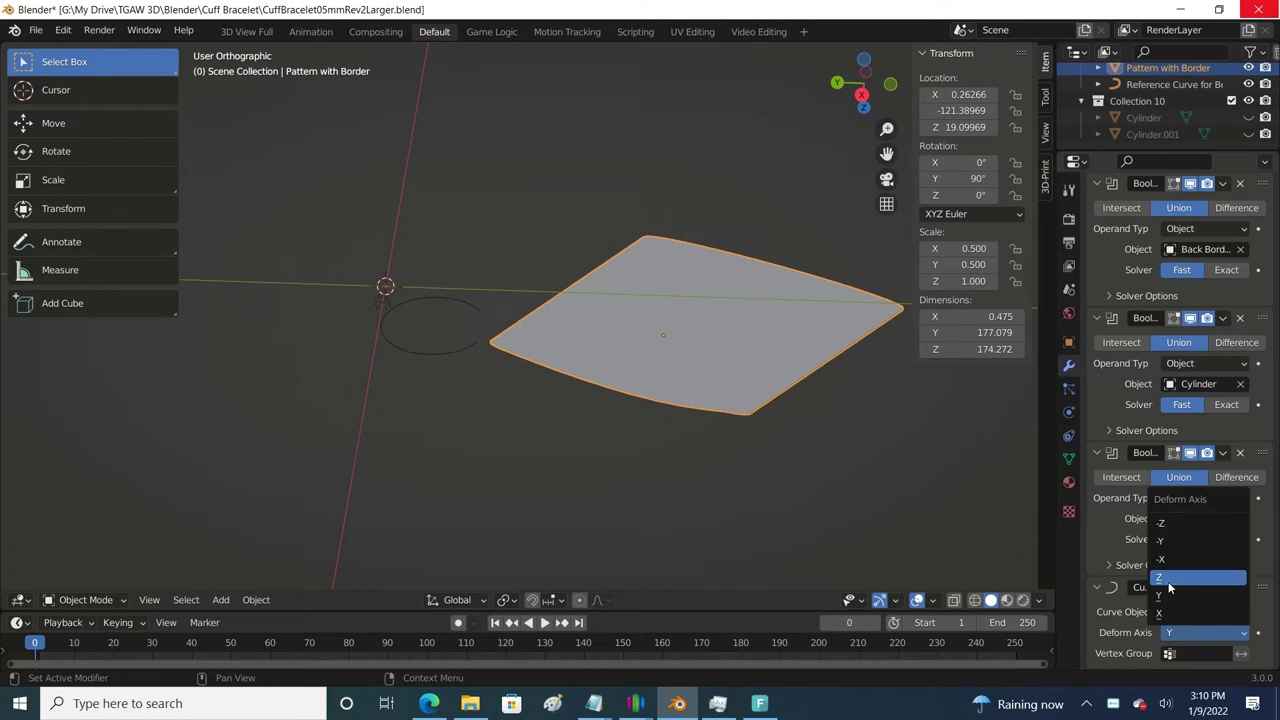
left_click(1169, 584)
left_click(1188, 634)
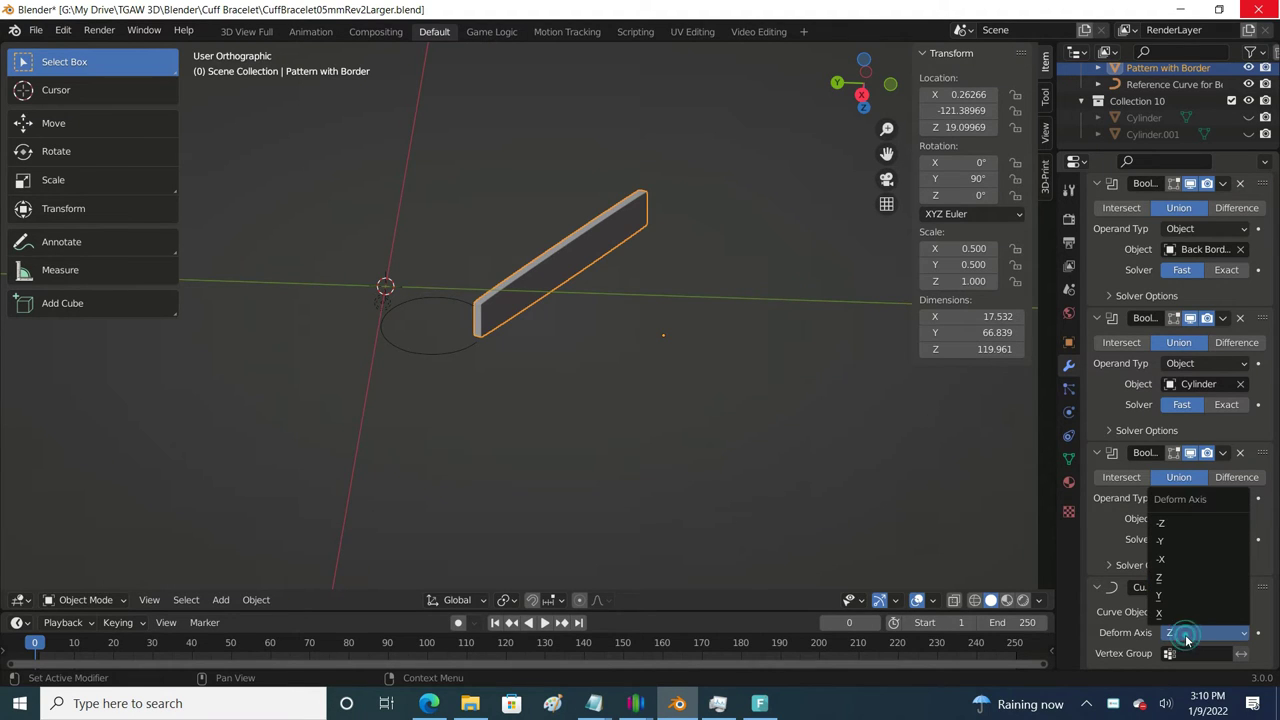
left_click(1174, 561)
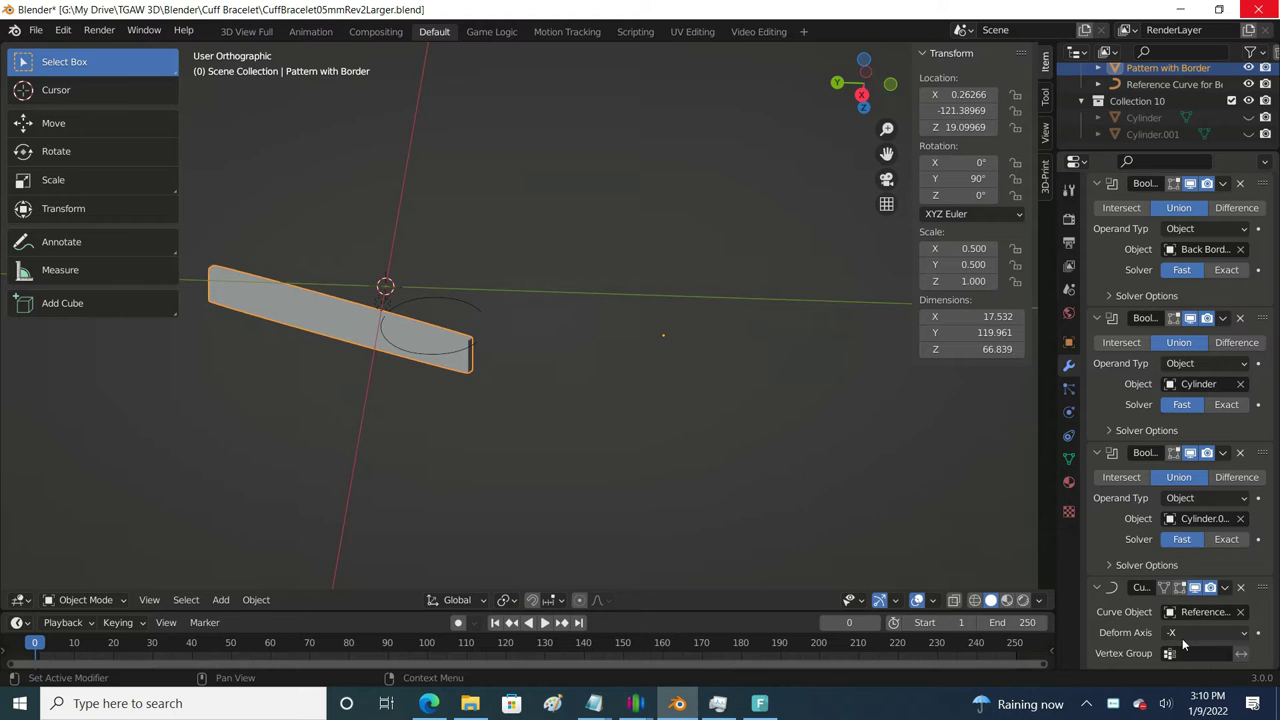
left_click(1181, 634)
left_click(1168, 541)
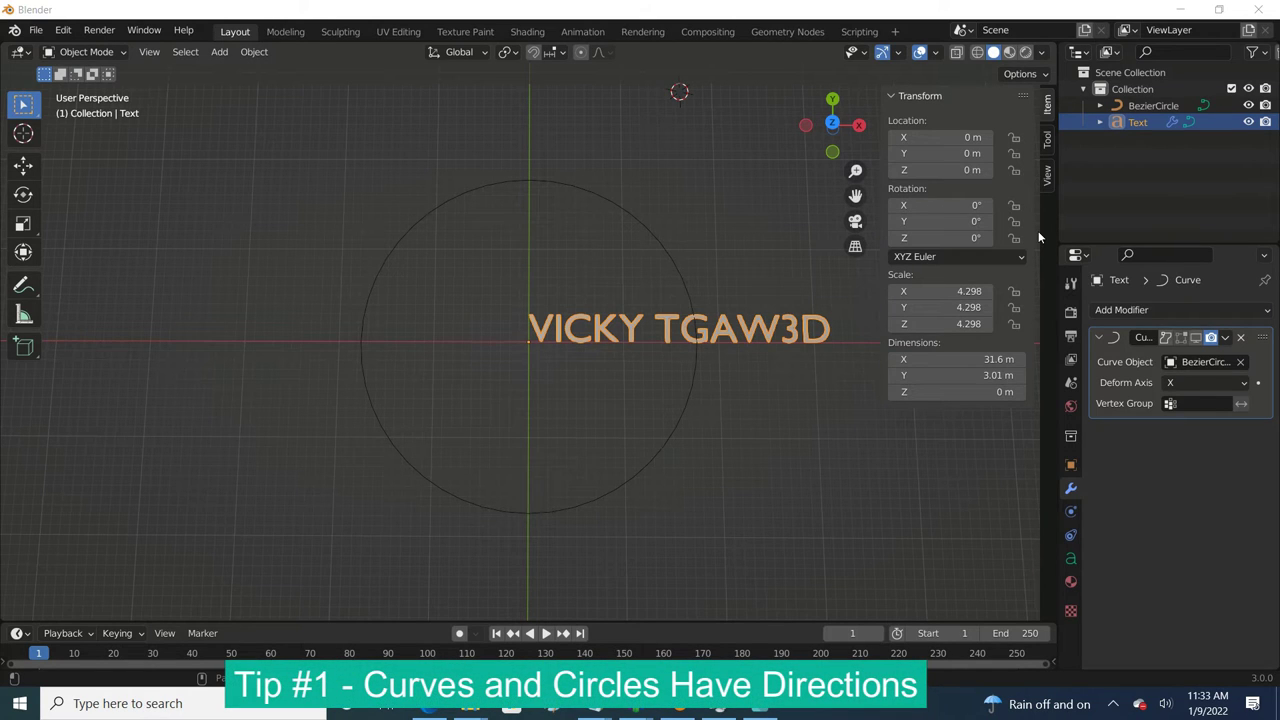
- Set the Text object's Curve modifier target to BezierCircle and show it in the viewport
left_click(690, 400)
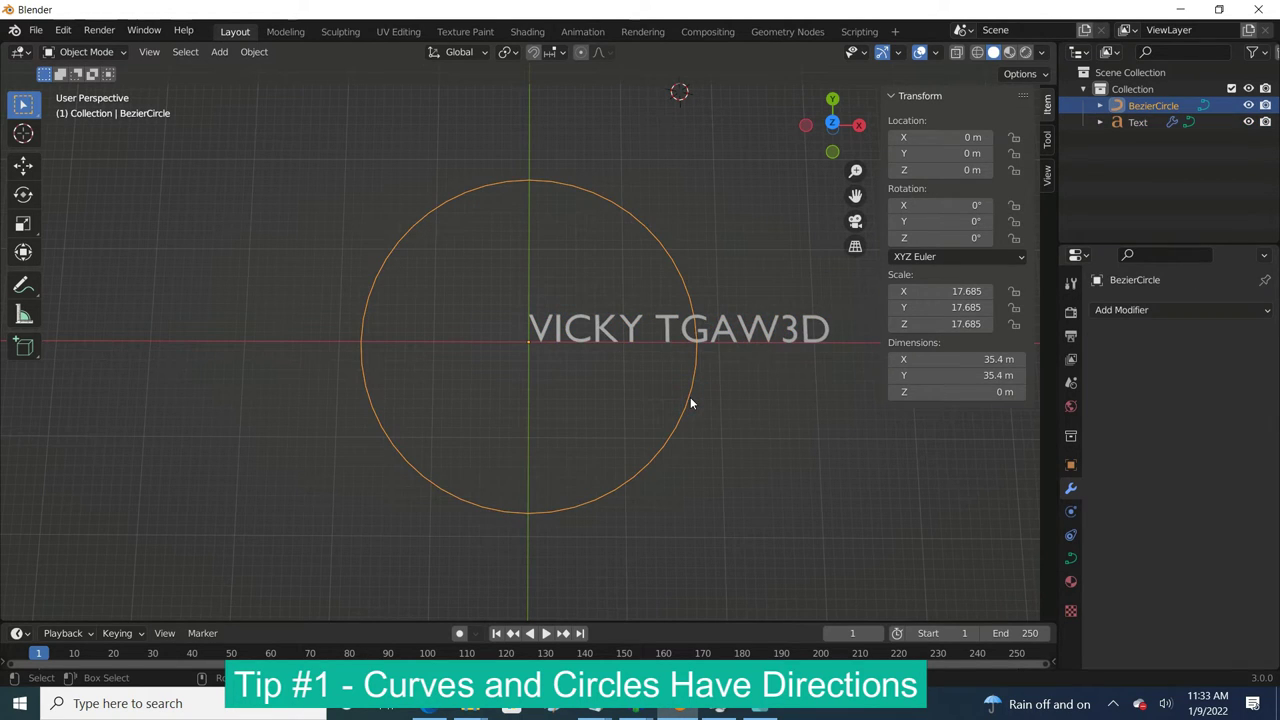
left_click(723, 334)
left_click(1190, 362)
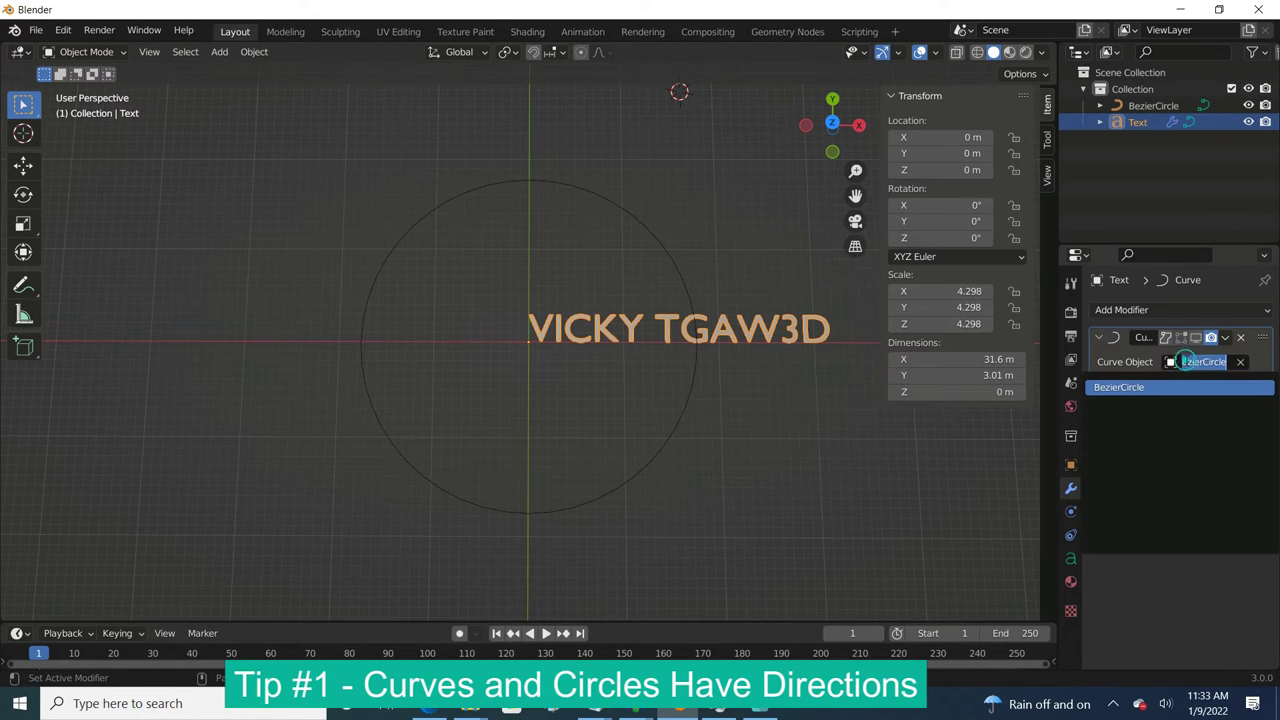
left_click(1119, 387)
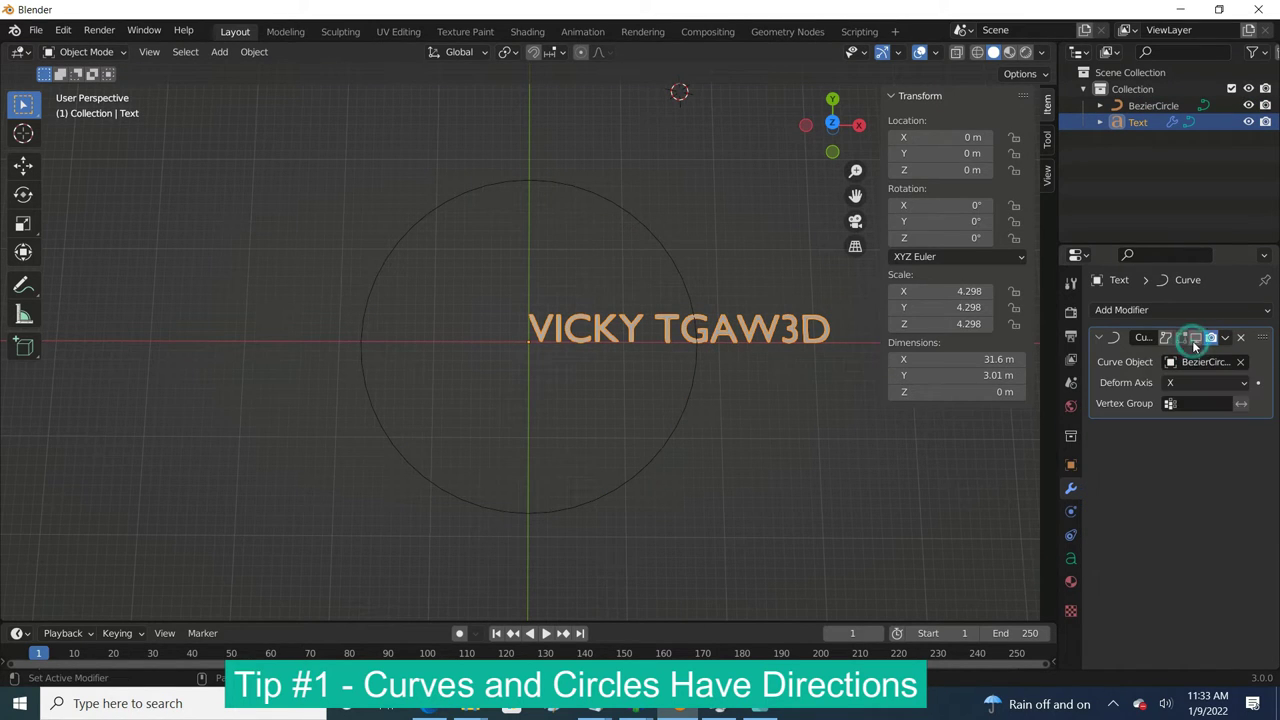
left_click(1195, 337)
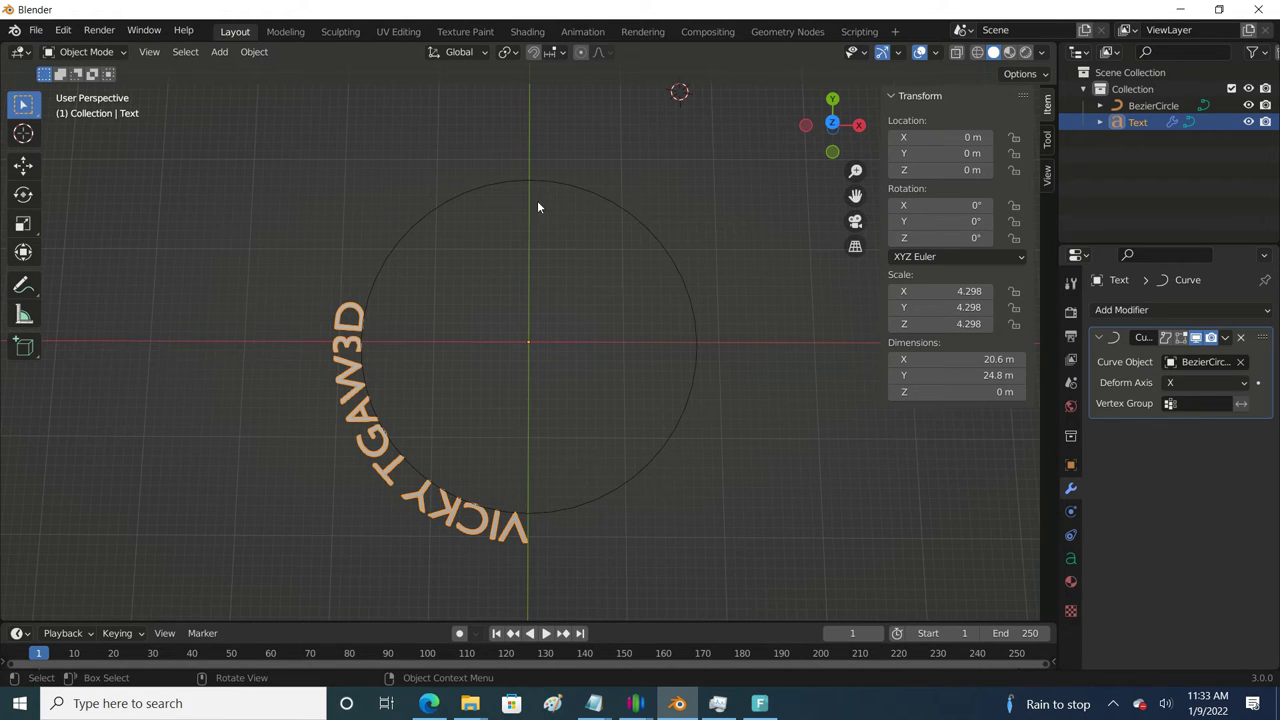
- Put BezierCircle in Edit Mode and turn on Normals in the viewport overlays
left_click(577, 509)
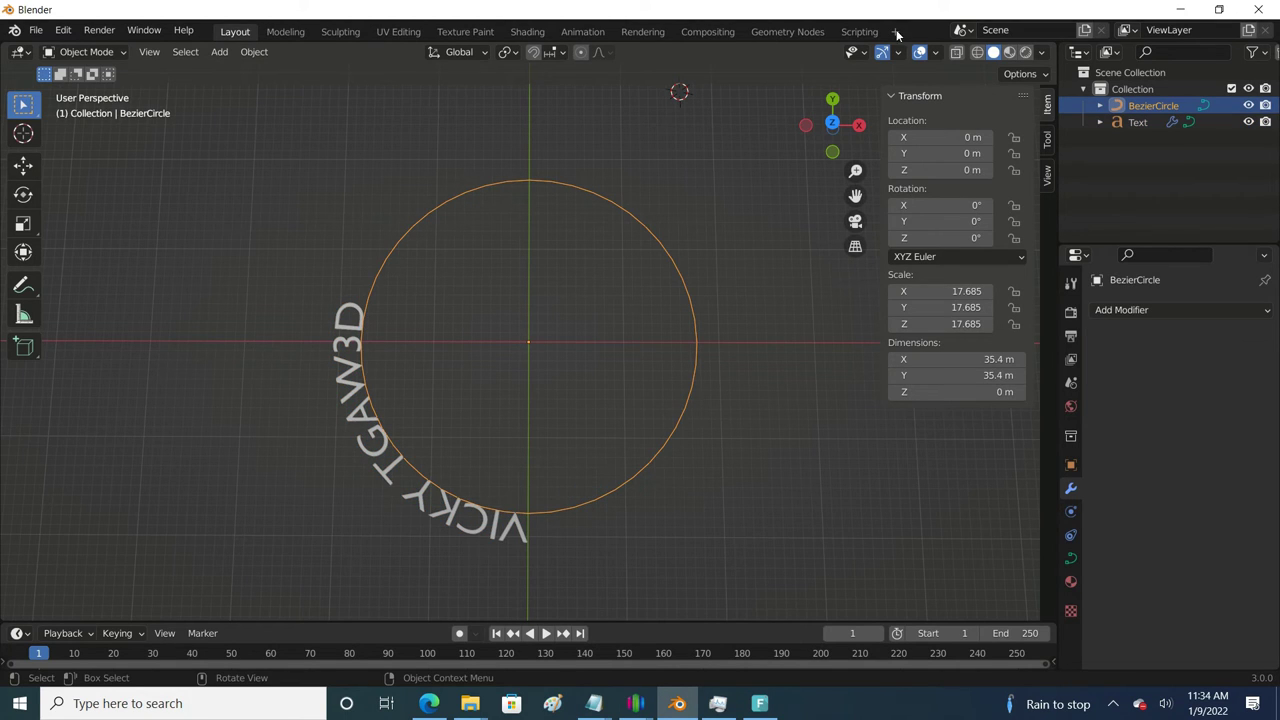
left_click(118, 52)
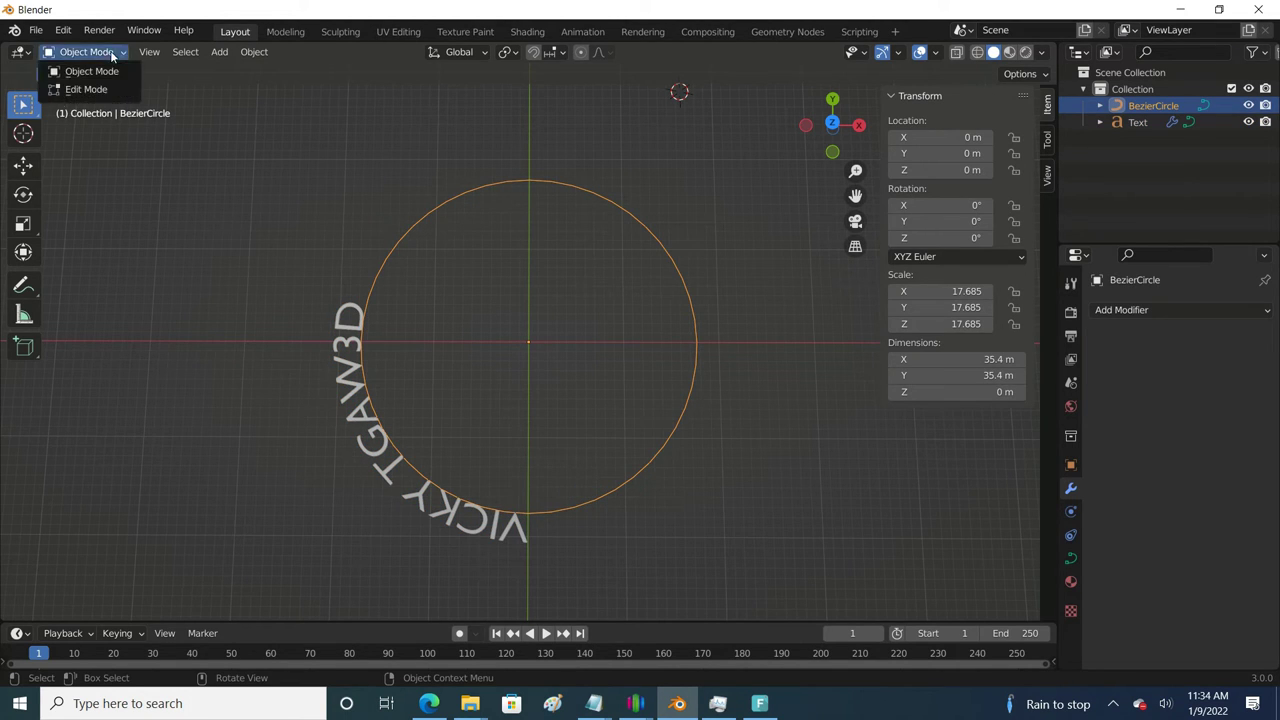
left_click(80, 88)
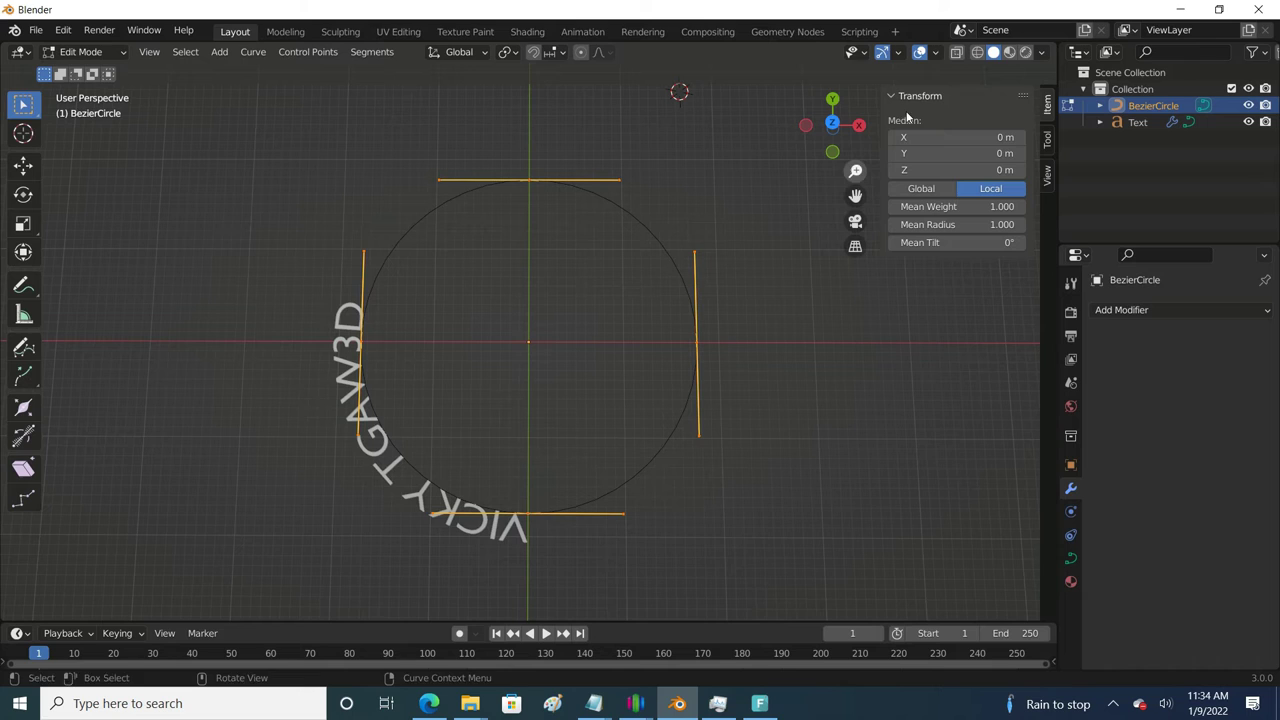
left_click(936, 53)
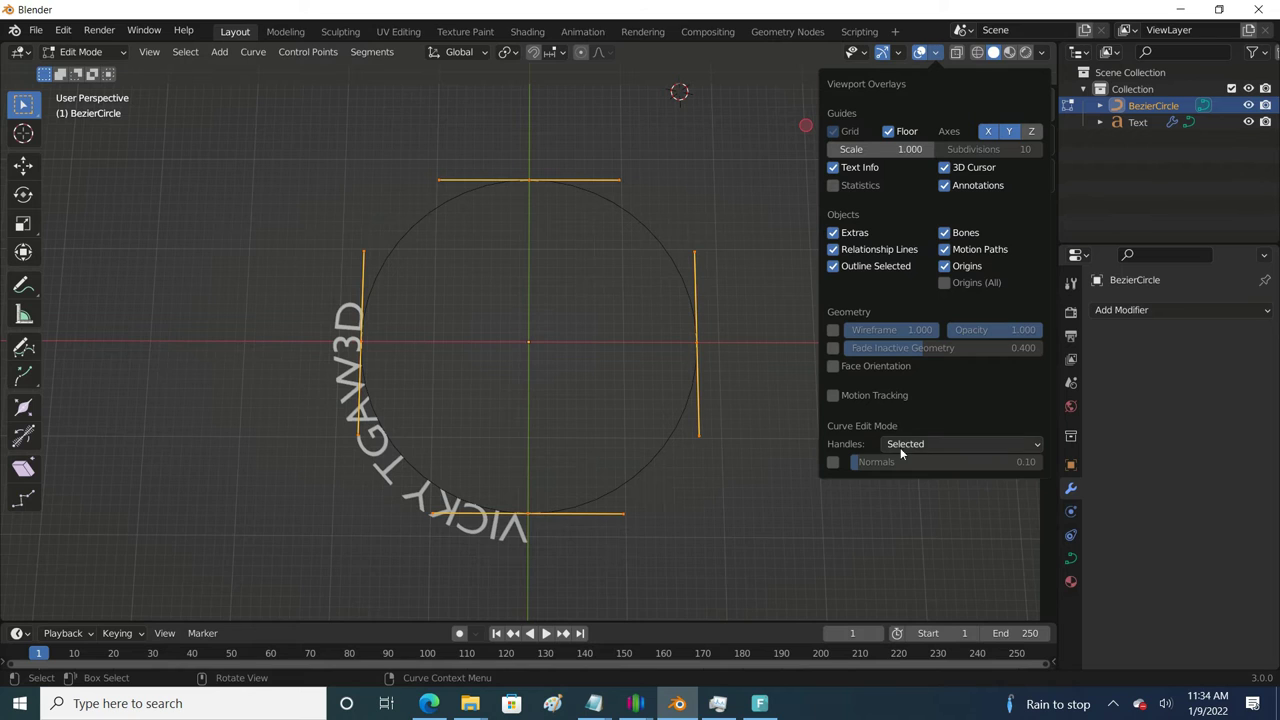
left_click(833, 463)
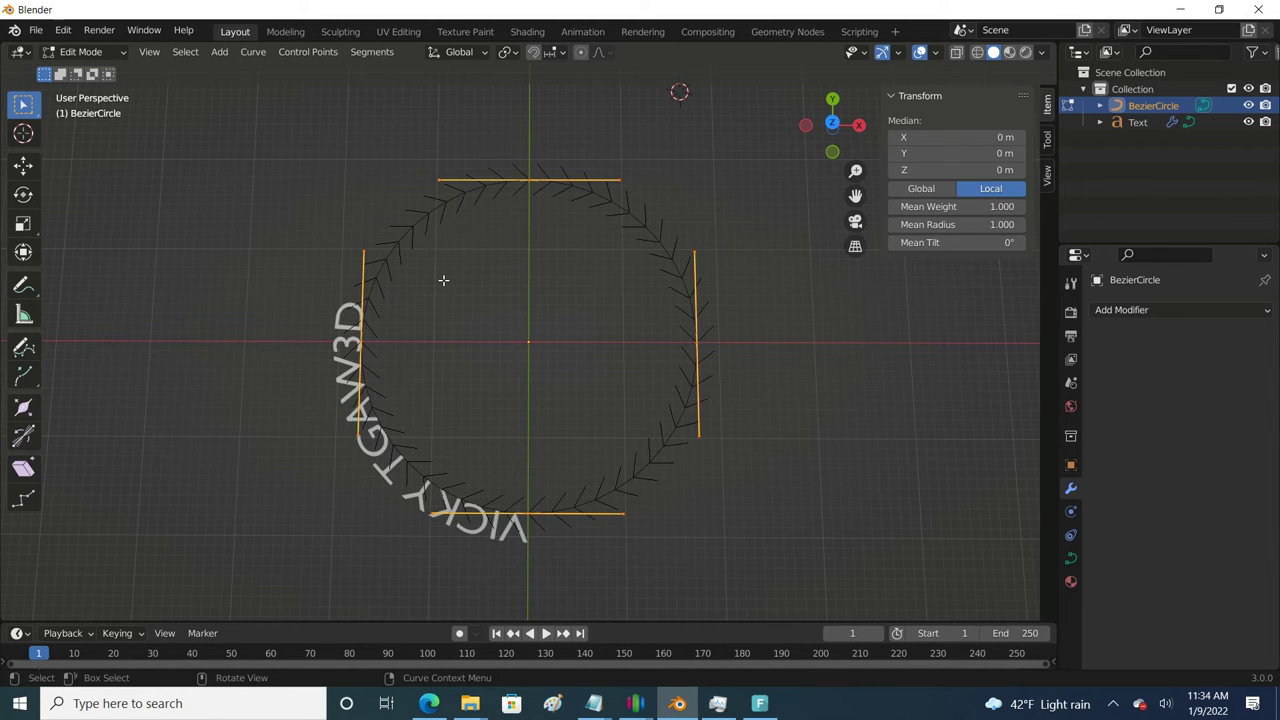
- Select a point on the circle and use Switch Direction to reverse the curve
left_click(608, 494)
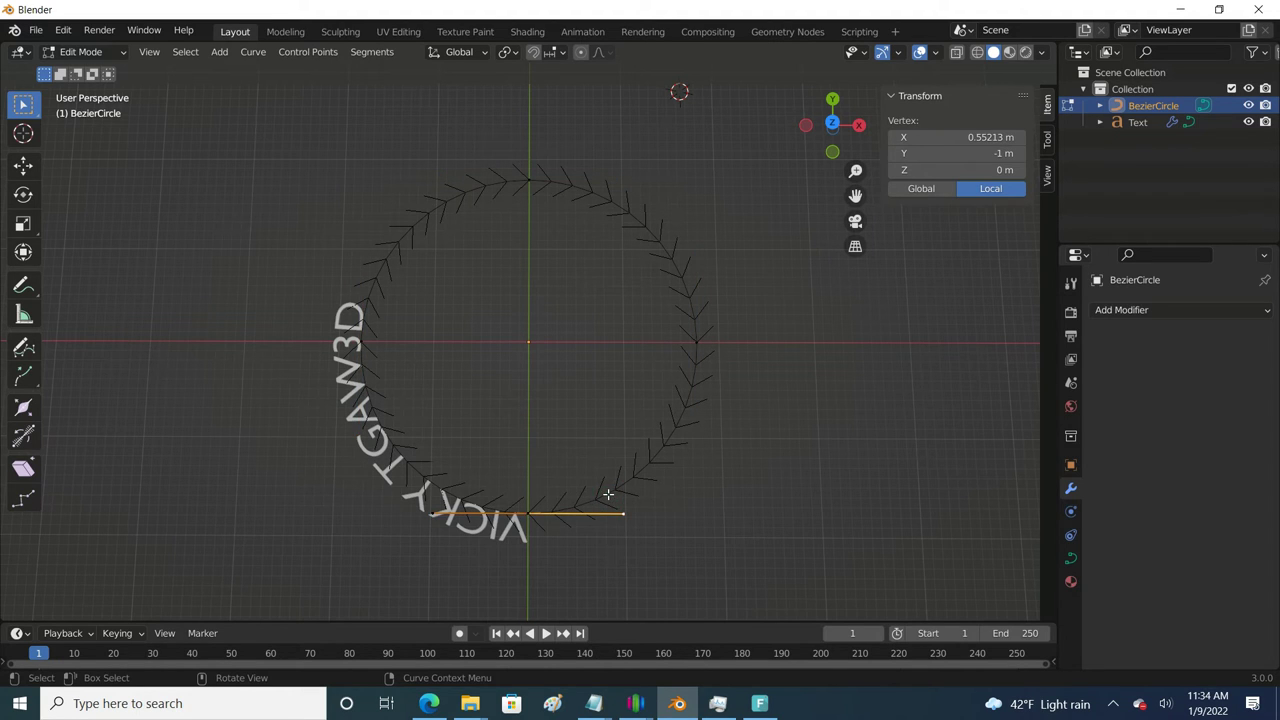
right_click(607, 498)
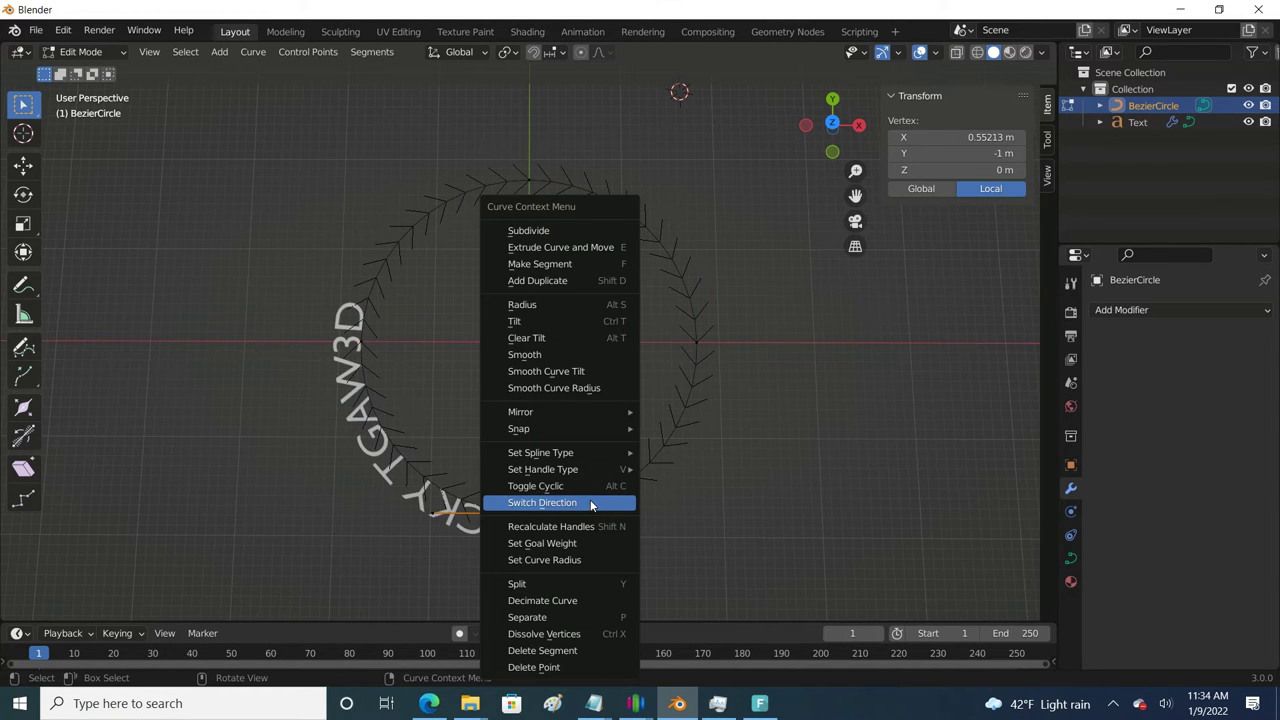
left_click(591, 504)
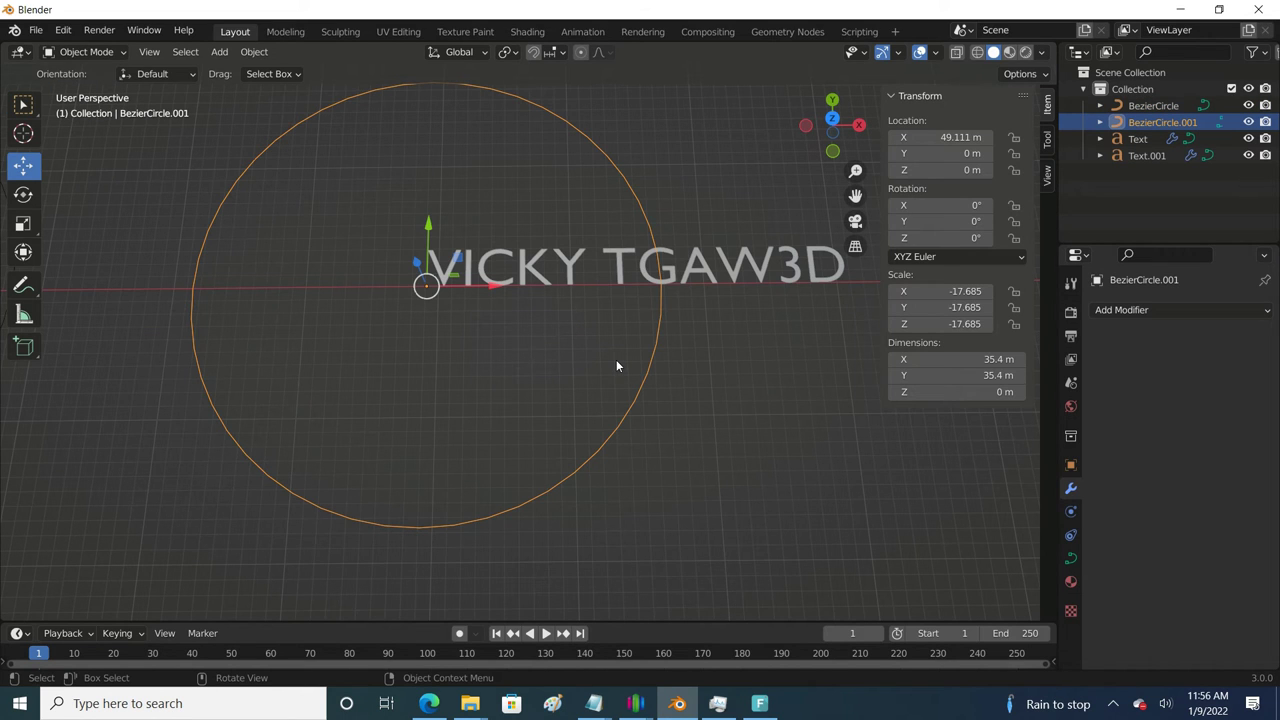
- Show Text.001's Curve modifier in the viewport
left_click(624, 262)
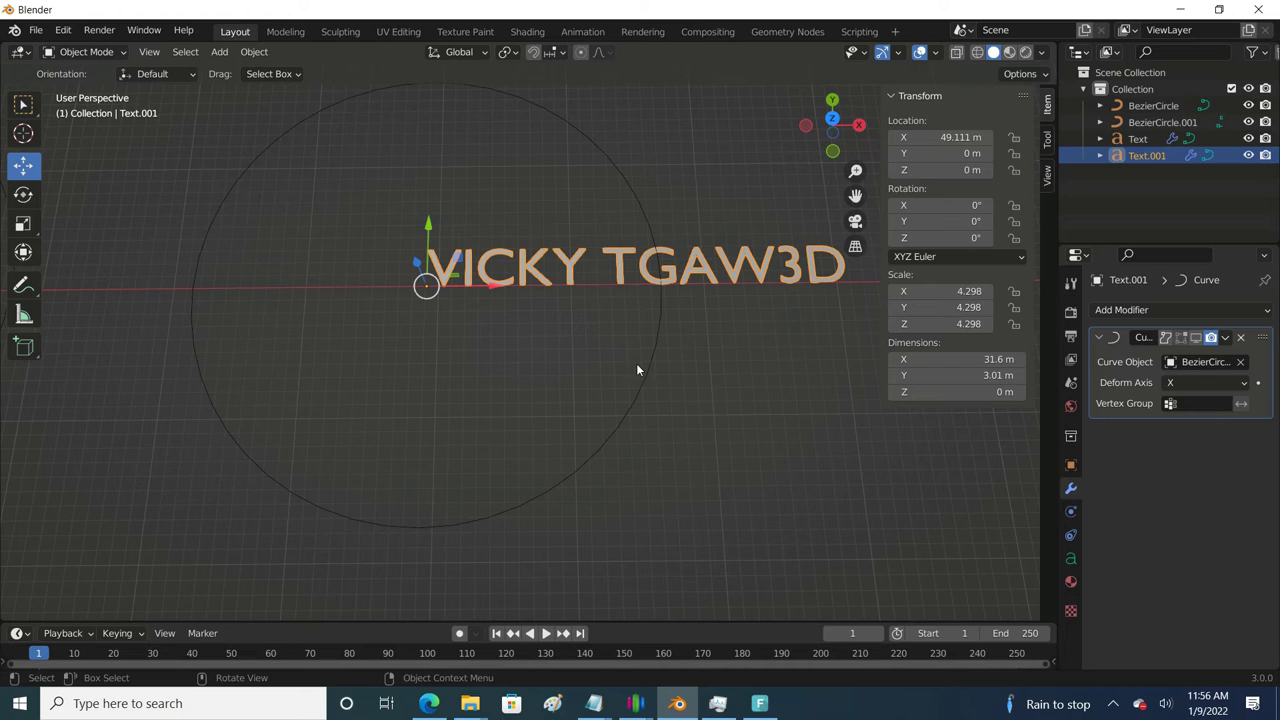
left_click(646, 366)
left_click(628, 280)
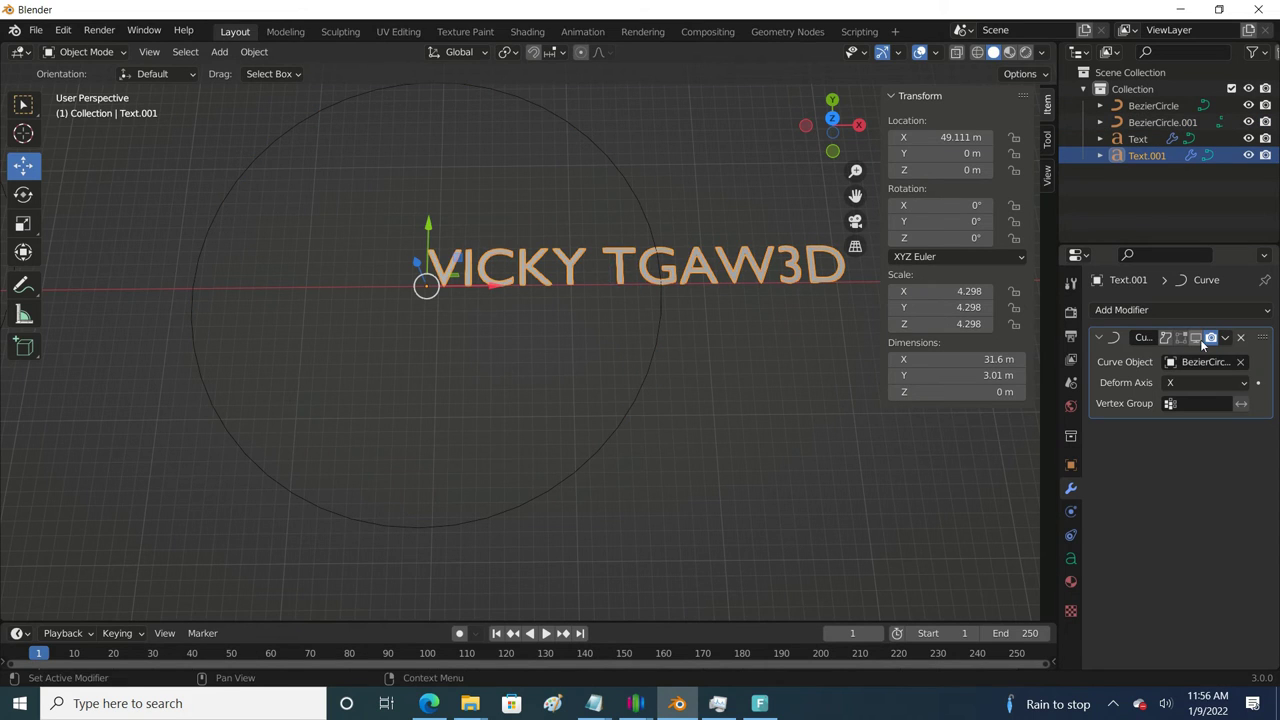
left_click(1198, 338)
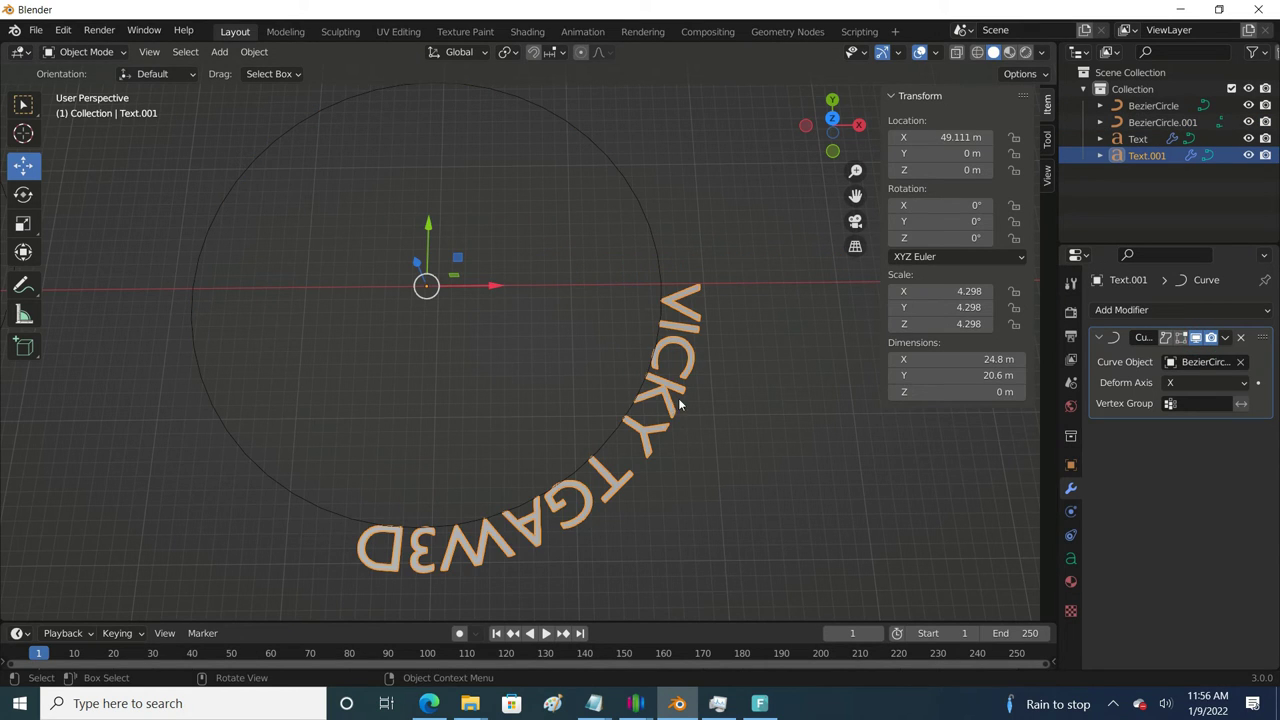
- Tab BezierCircle.001 into Edit Mode and back to Object Mode
left_click(646, 220)
key("Tab")
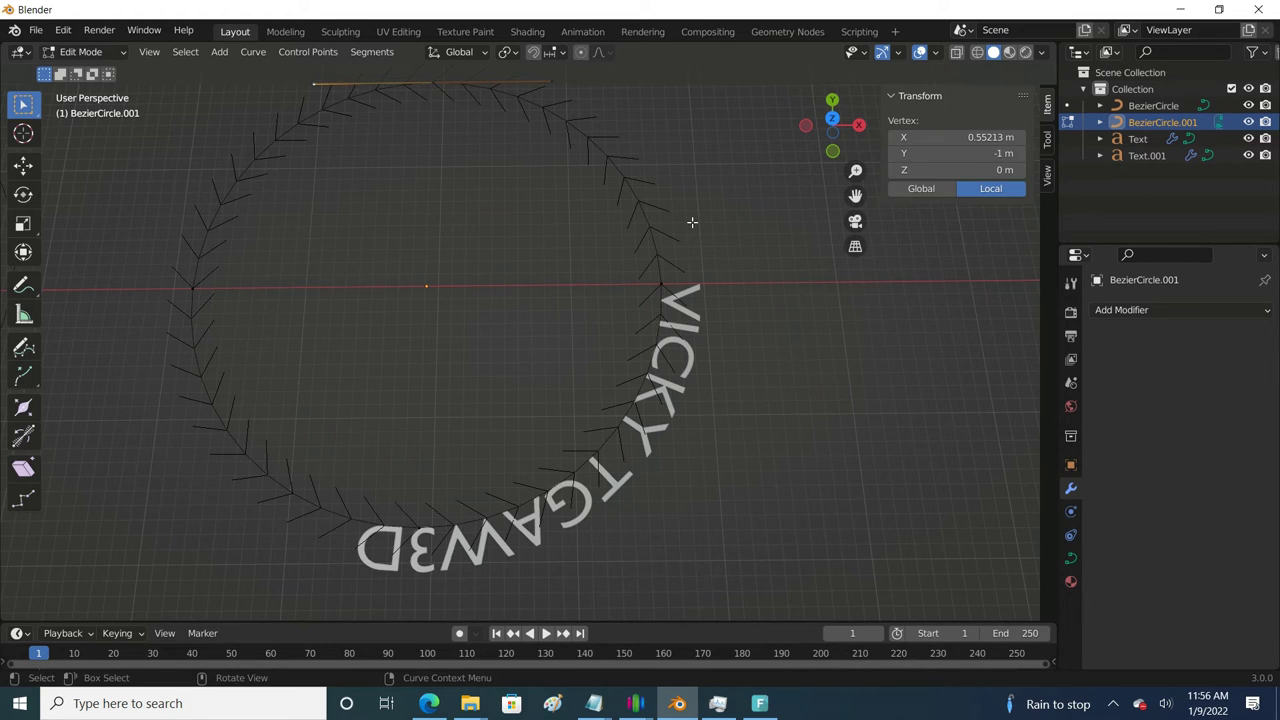
key("Tab")
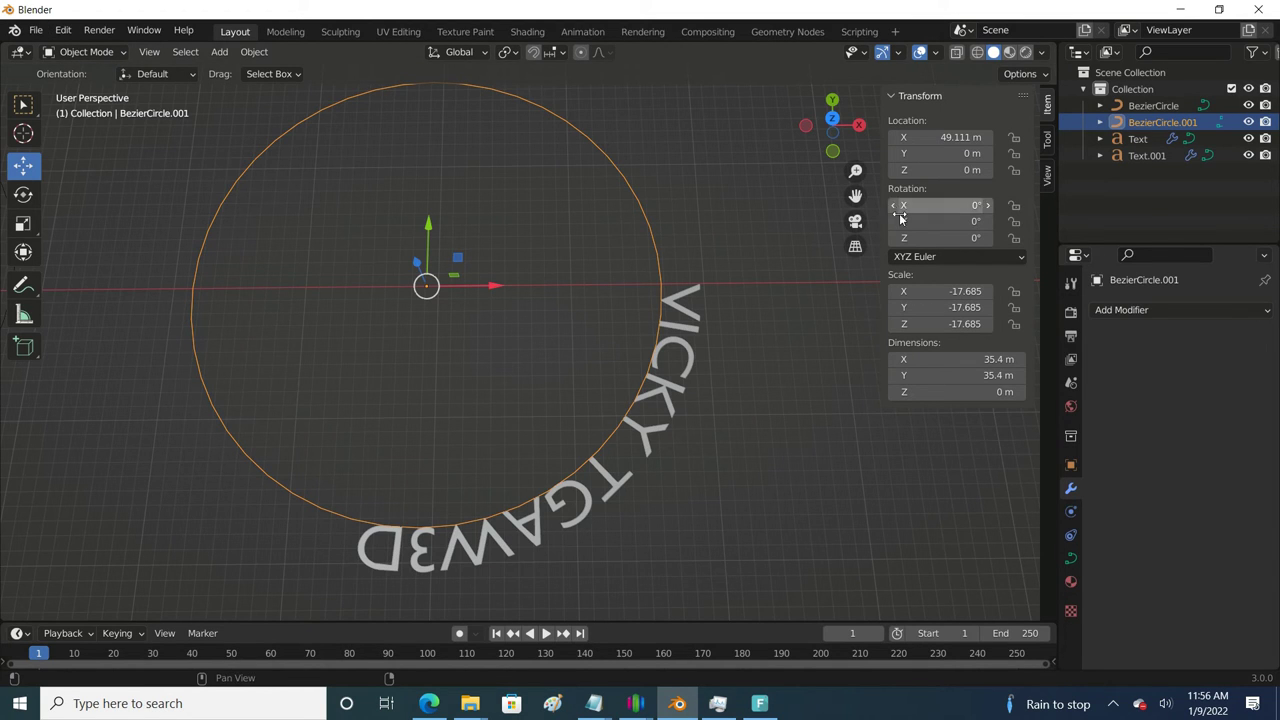
- Remove the minus signs so BezierCircle.001's X, Y and Z scale read 17.685
mouse_move(942, 291)
left_mouse_down()
mouse_move(958, 323)
mouse_move(950, 291)
left_mouse_up()
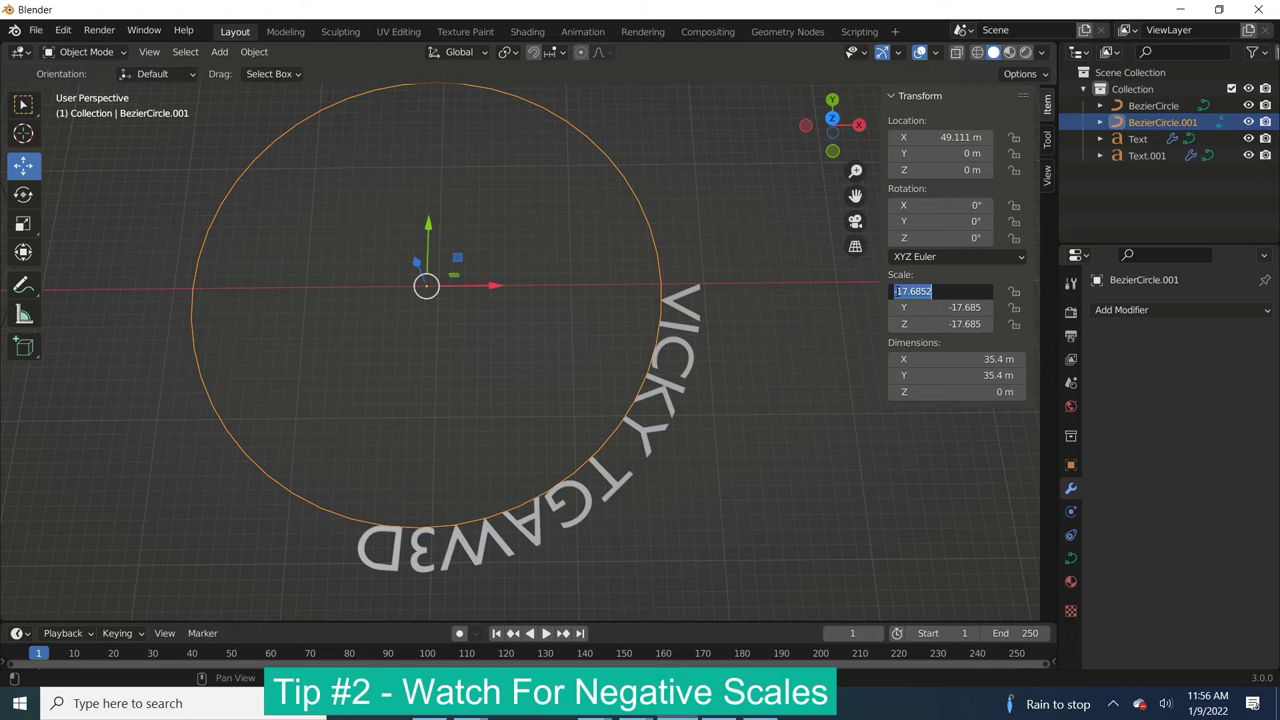
key("Home")
key("Delete")
key("Return")
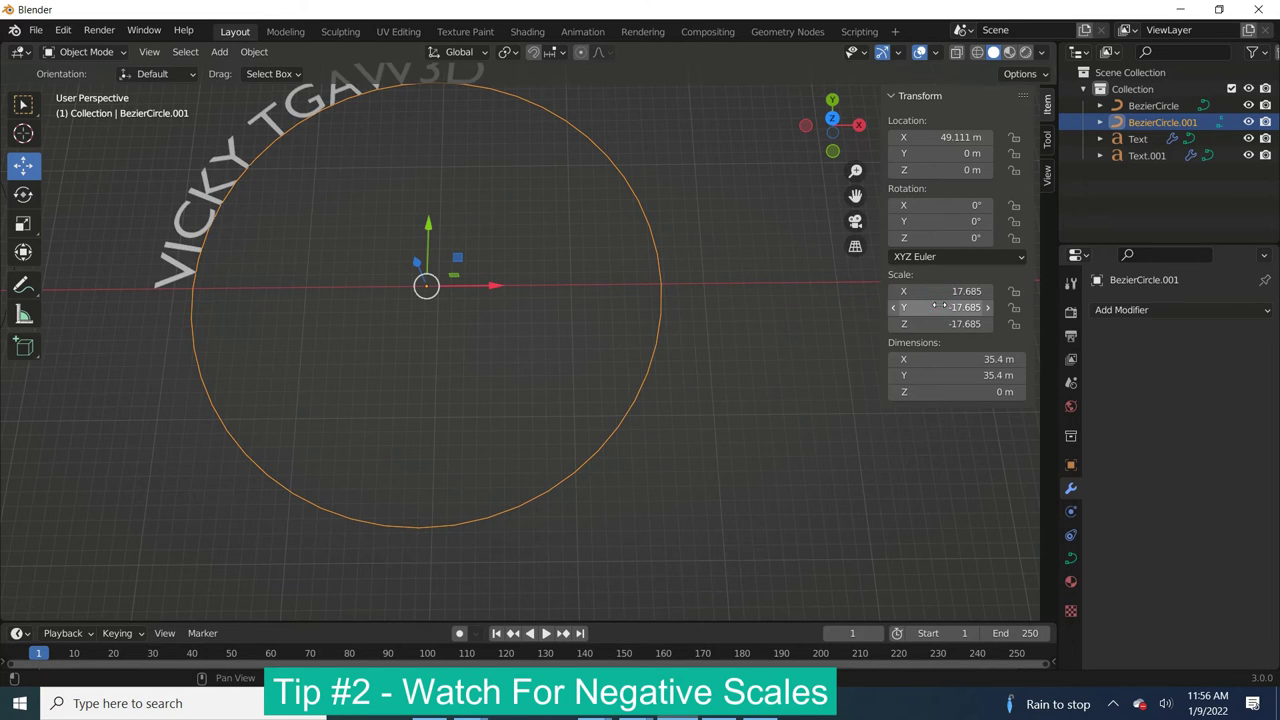
left_click(944, 307)
left_click(894, 308)
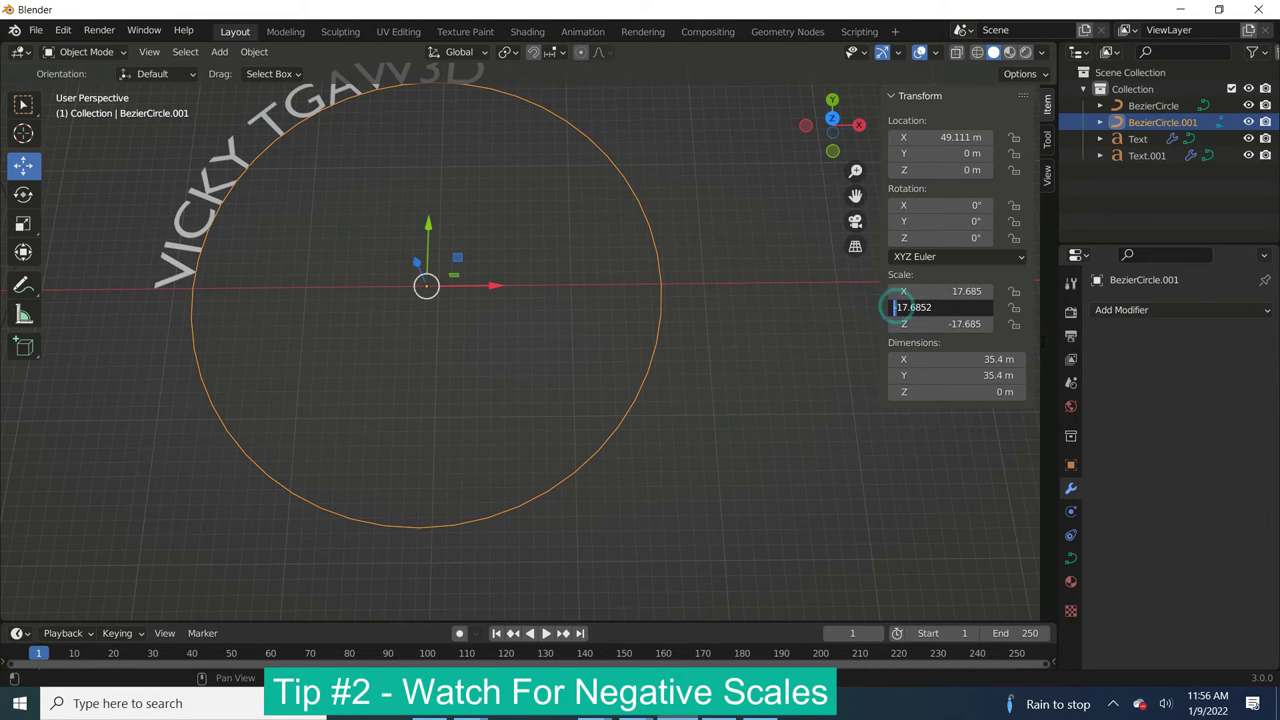
key("Delete")
key("Return")
left_click(898, 323)
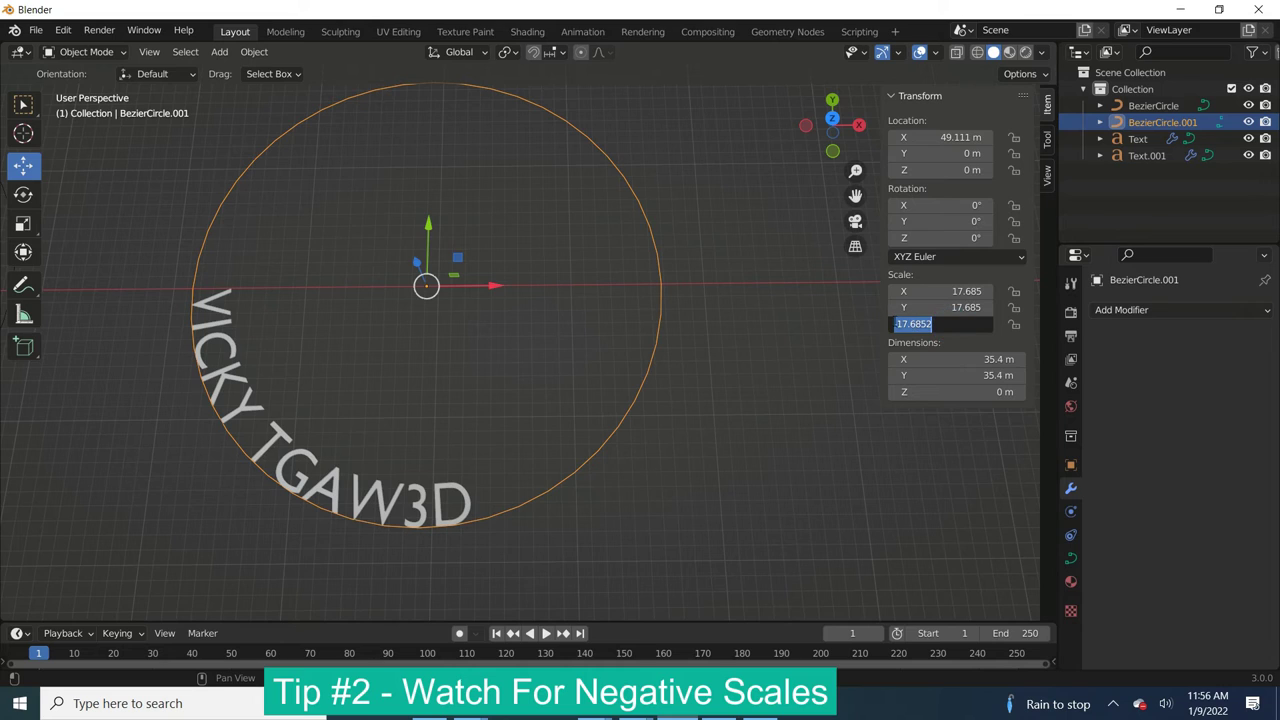
left_click(894, 323)
key("Delete")
key("Return")
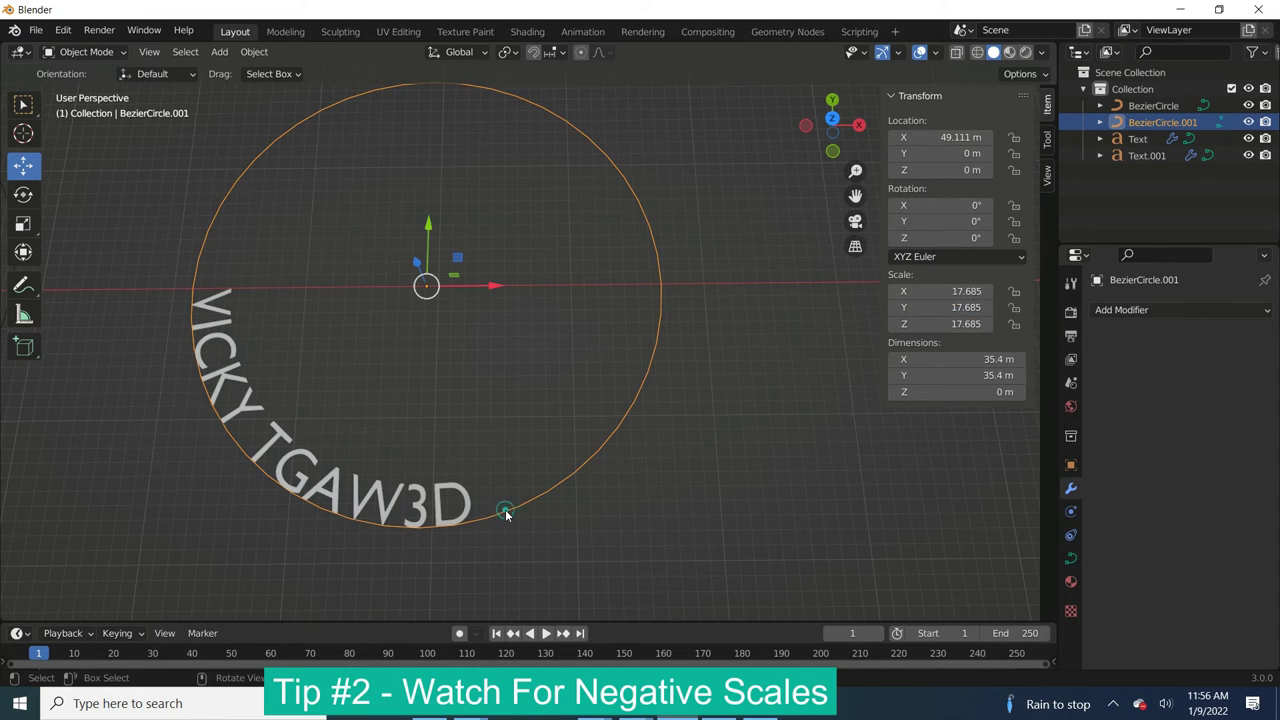
key("Tab")
right_click(554, 495)
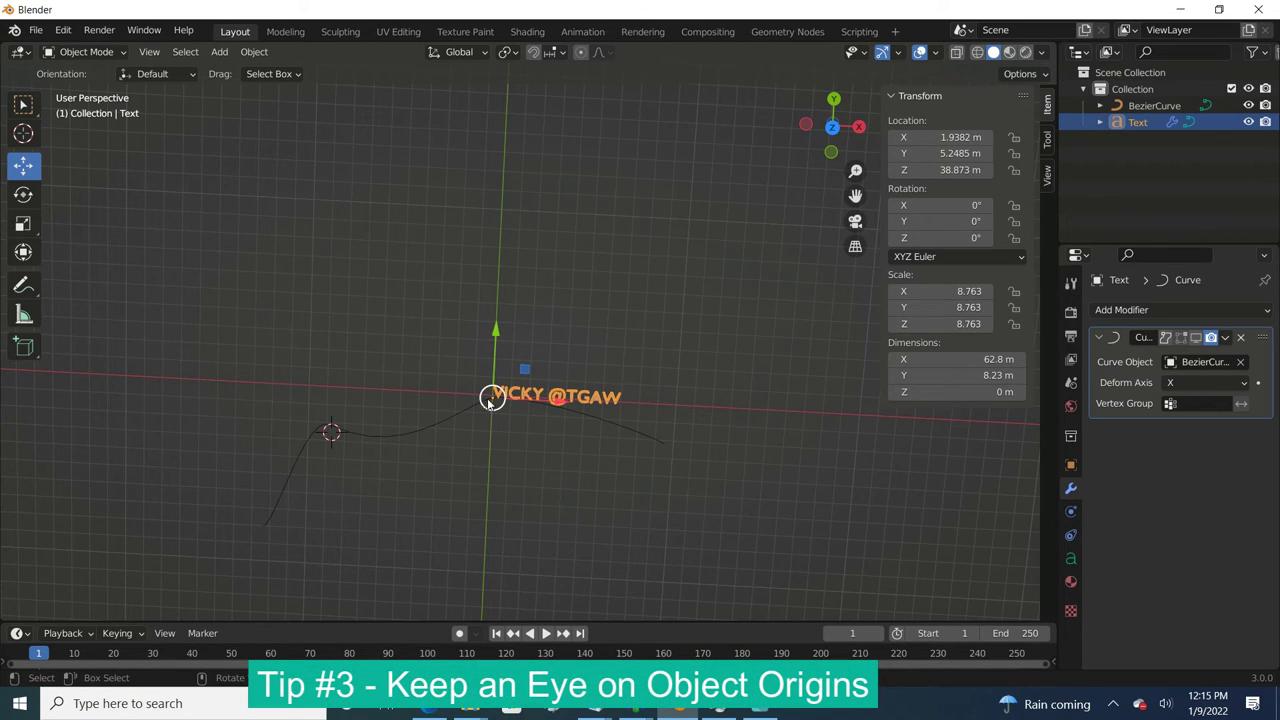
left_click(428, 430)
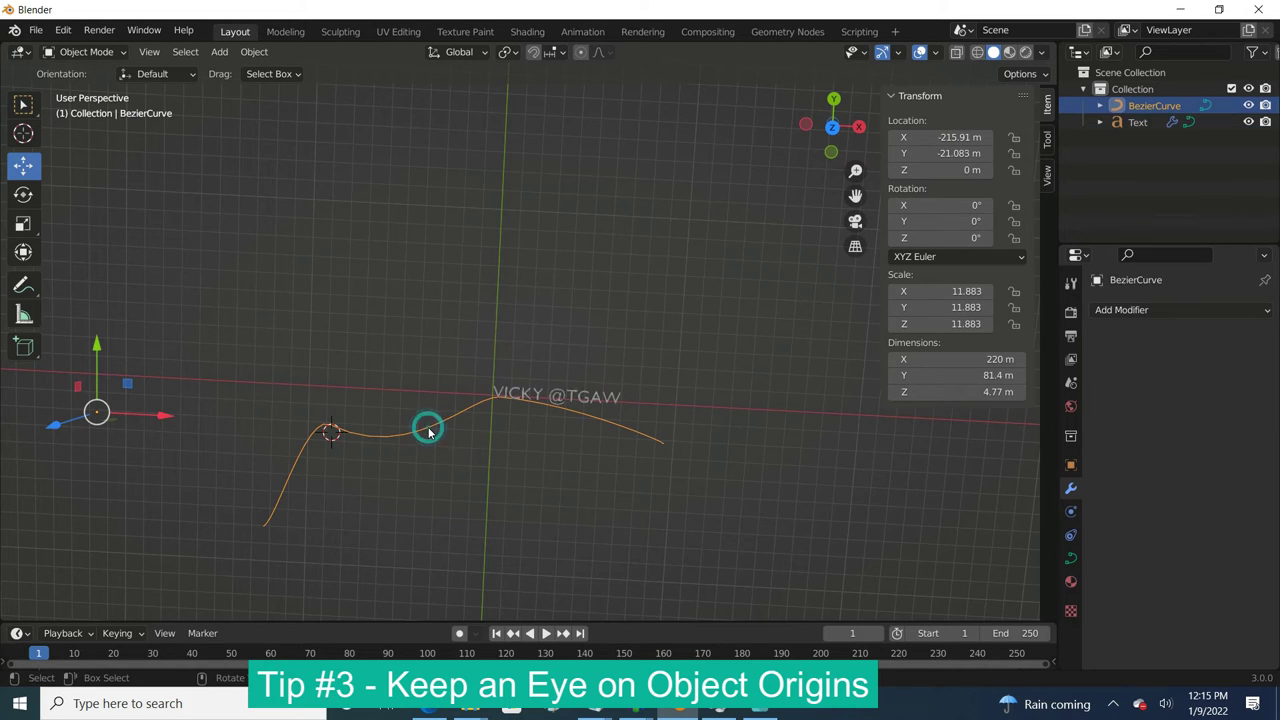
left_click(553, 395)
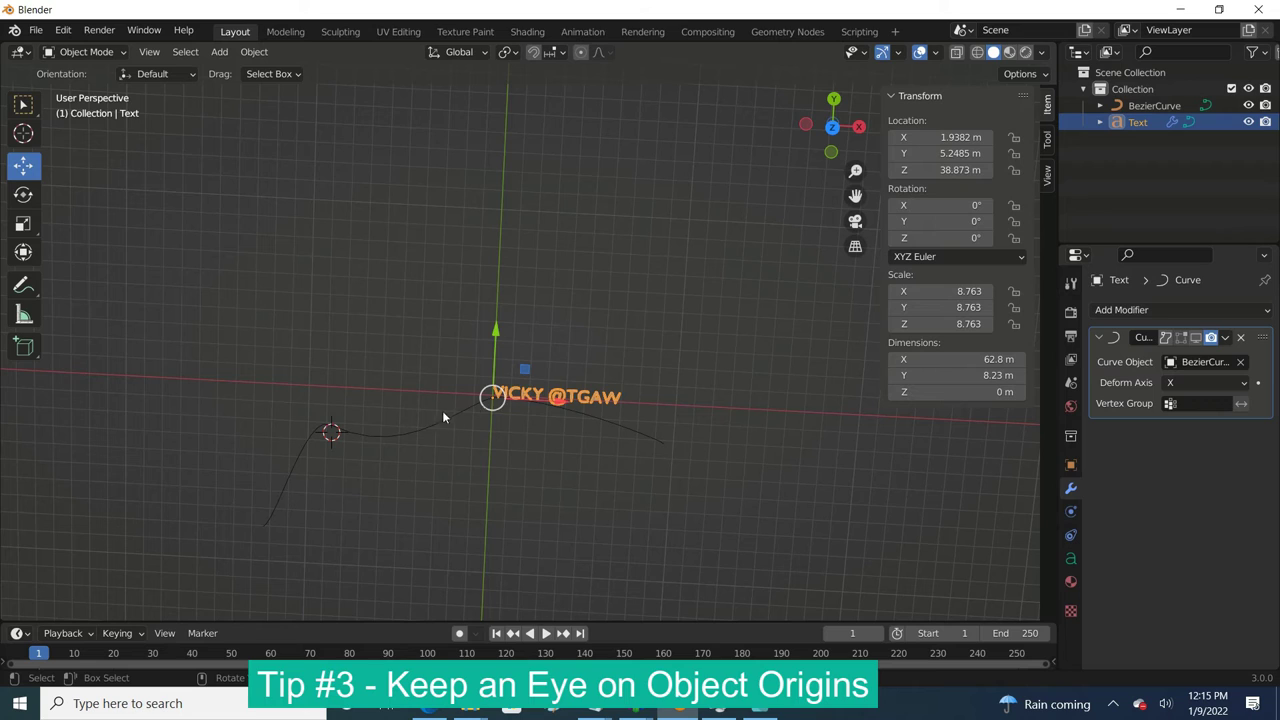
left_click(436, 419)
left_click(530, 394)
left_click(1197, 338)
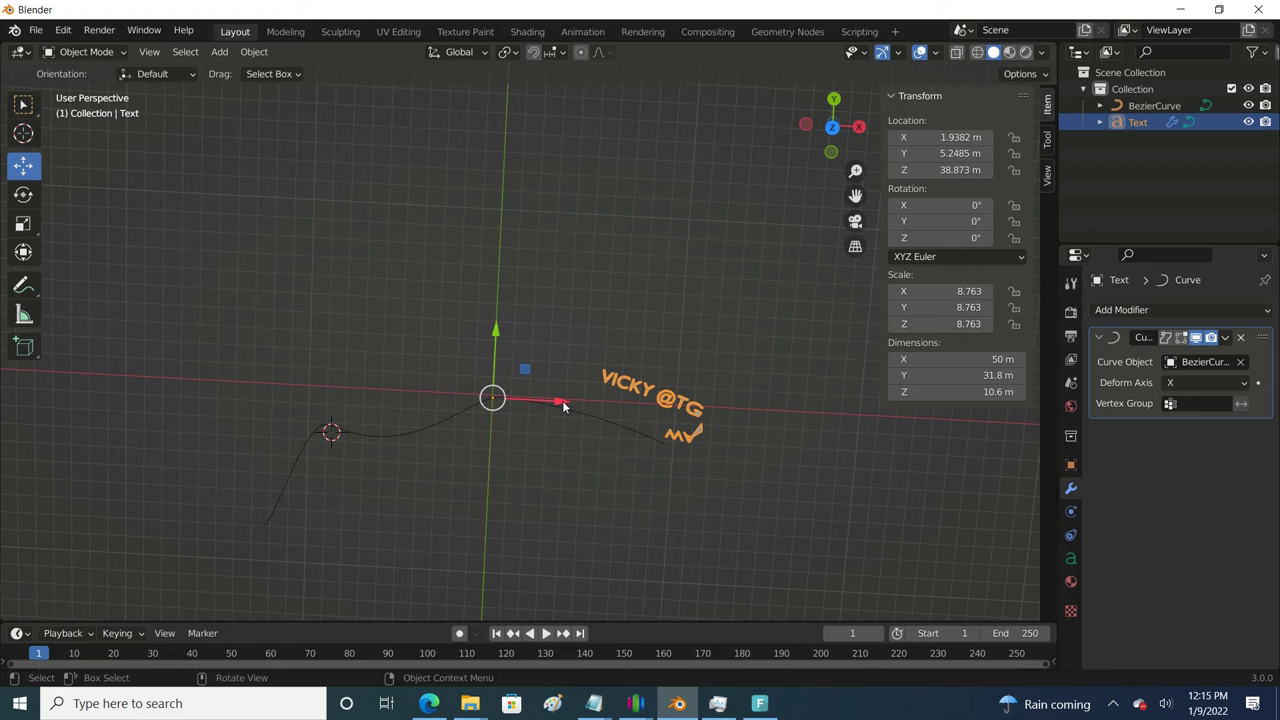
- Move the text to Y 14.346 m and hide its Curve modifier in the viewport
left_click_drag(563, 405, 407, 423)
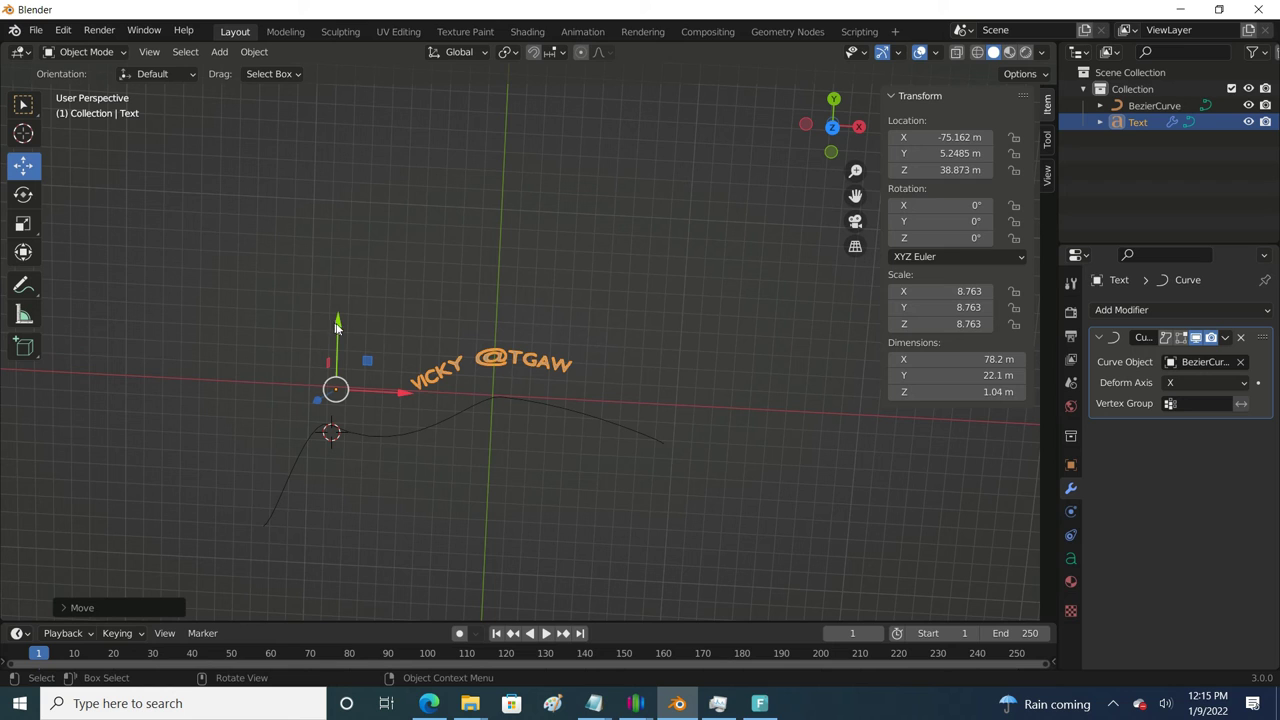
left_click_drag(337, 322, 357, 306)
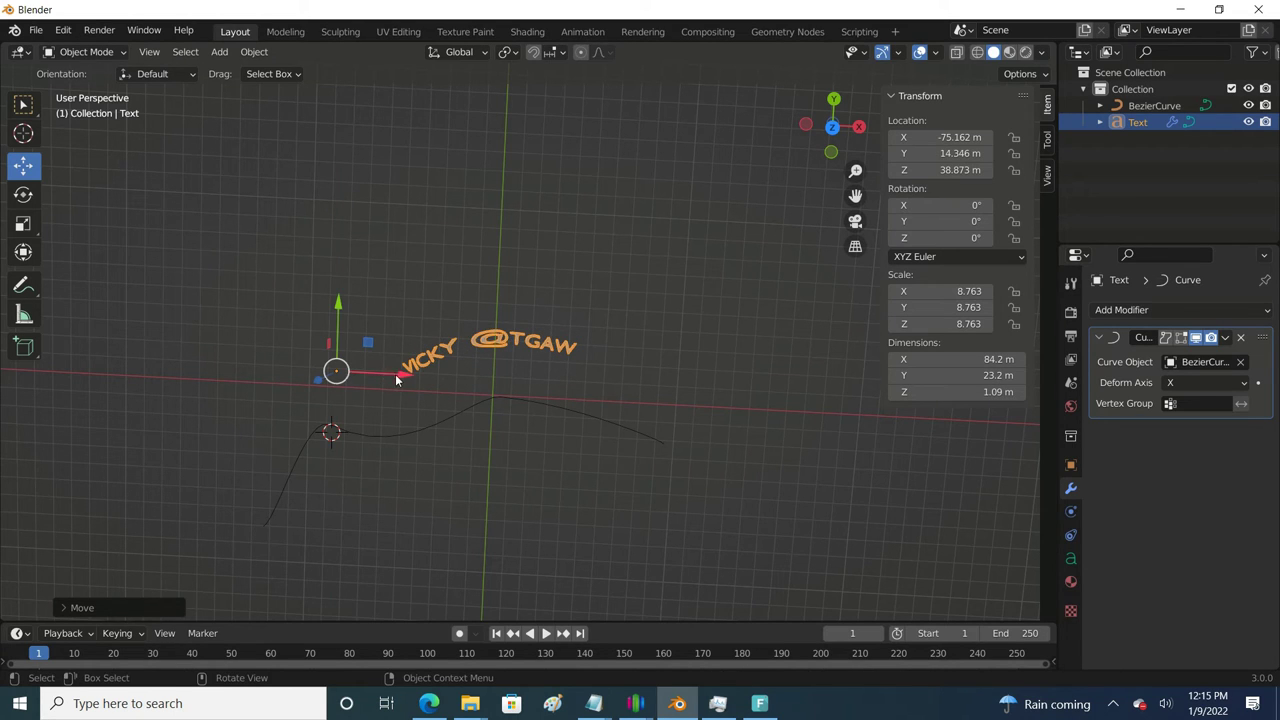
left_click_drag(397, 380, 557, 391)
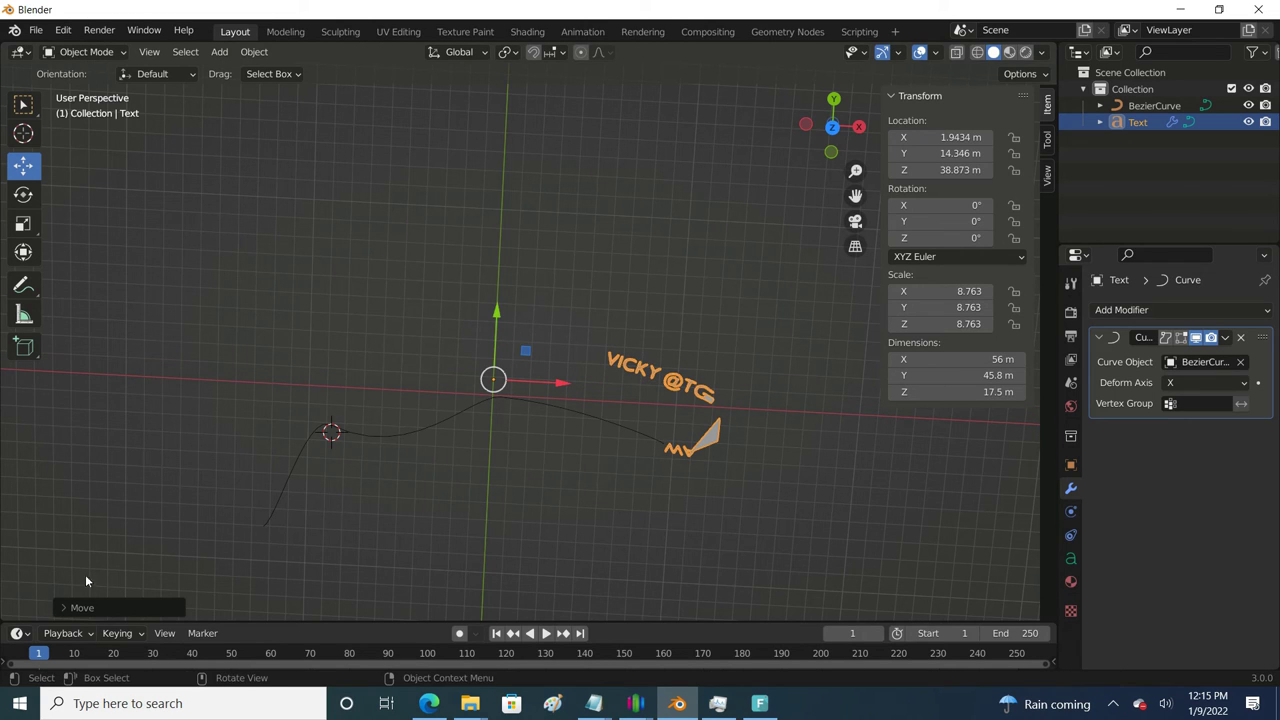
left_click(1196, 337)
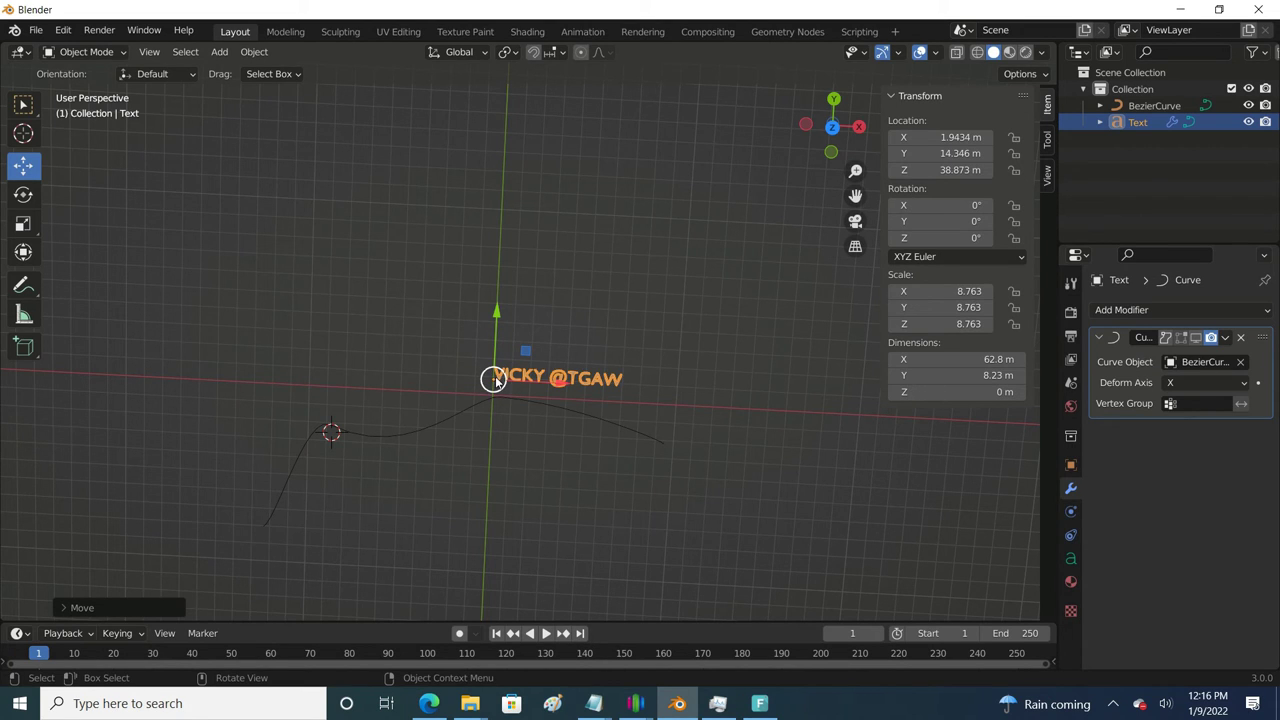
left_click(287, 494)
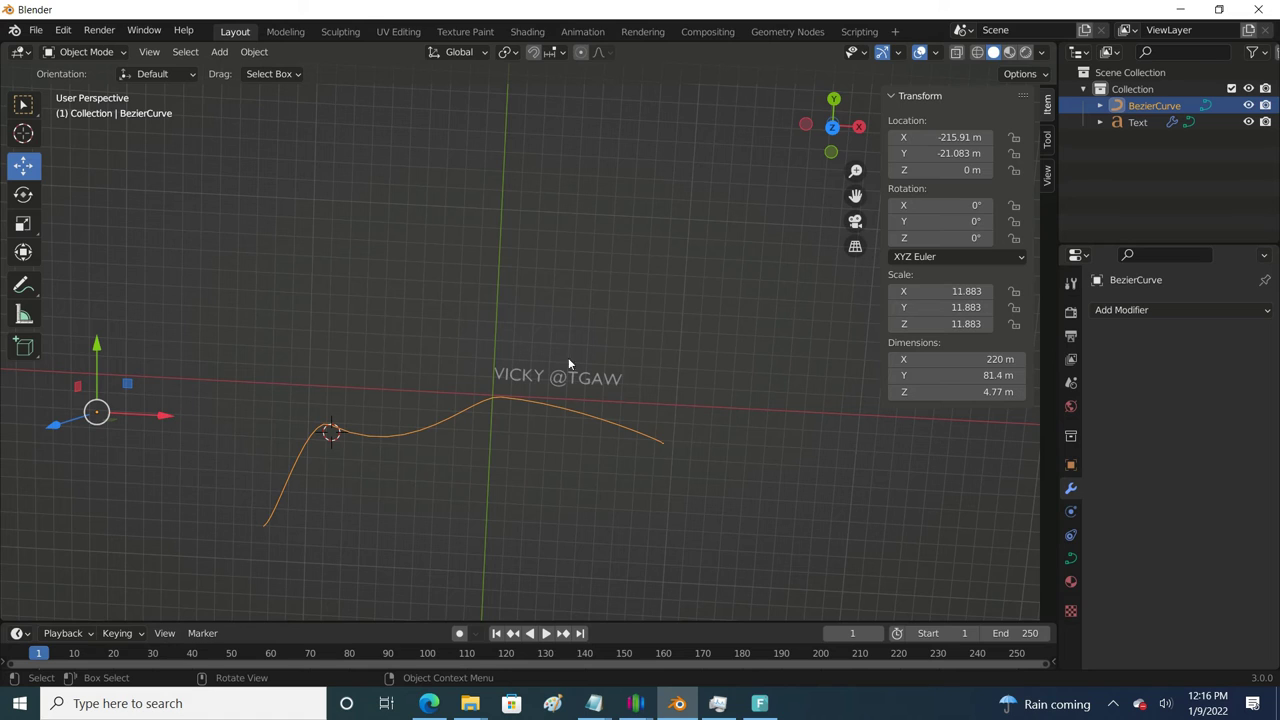
- Show the text's curve deformation, then put BezierCurve into Edit Mode for control-point editing
left_click(505, 378)
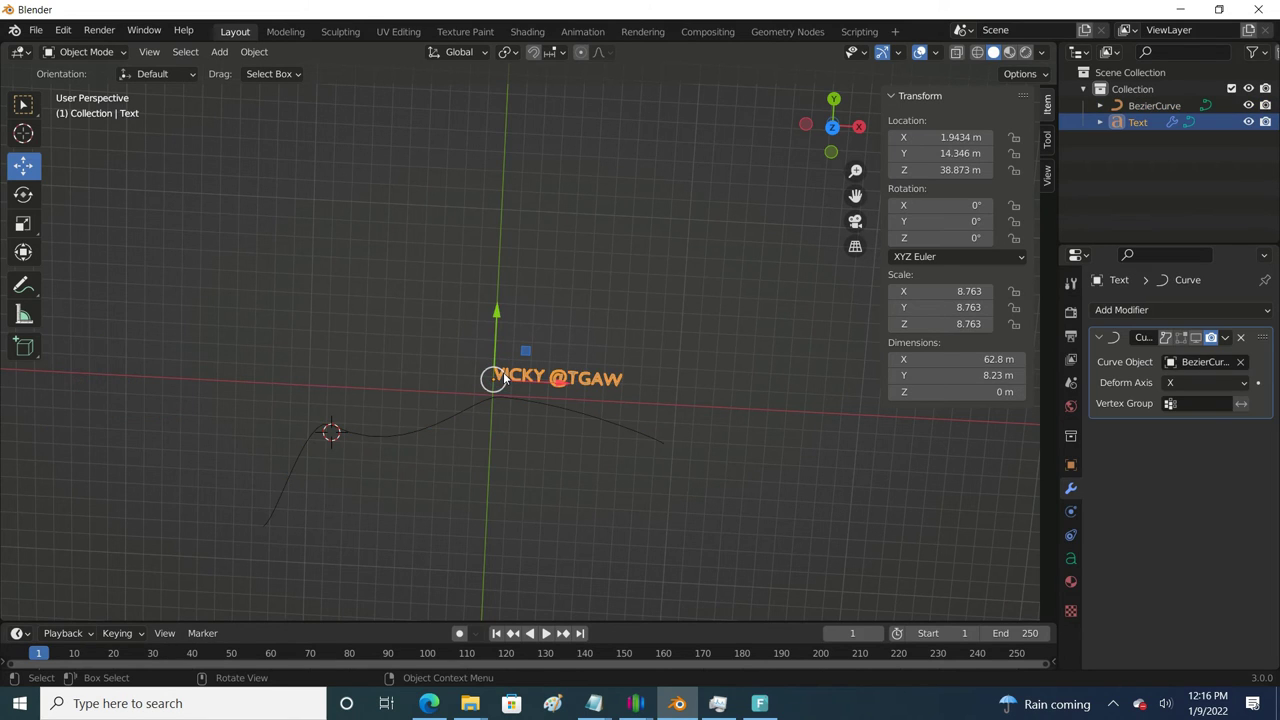
left_click(1196, 337)
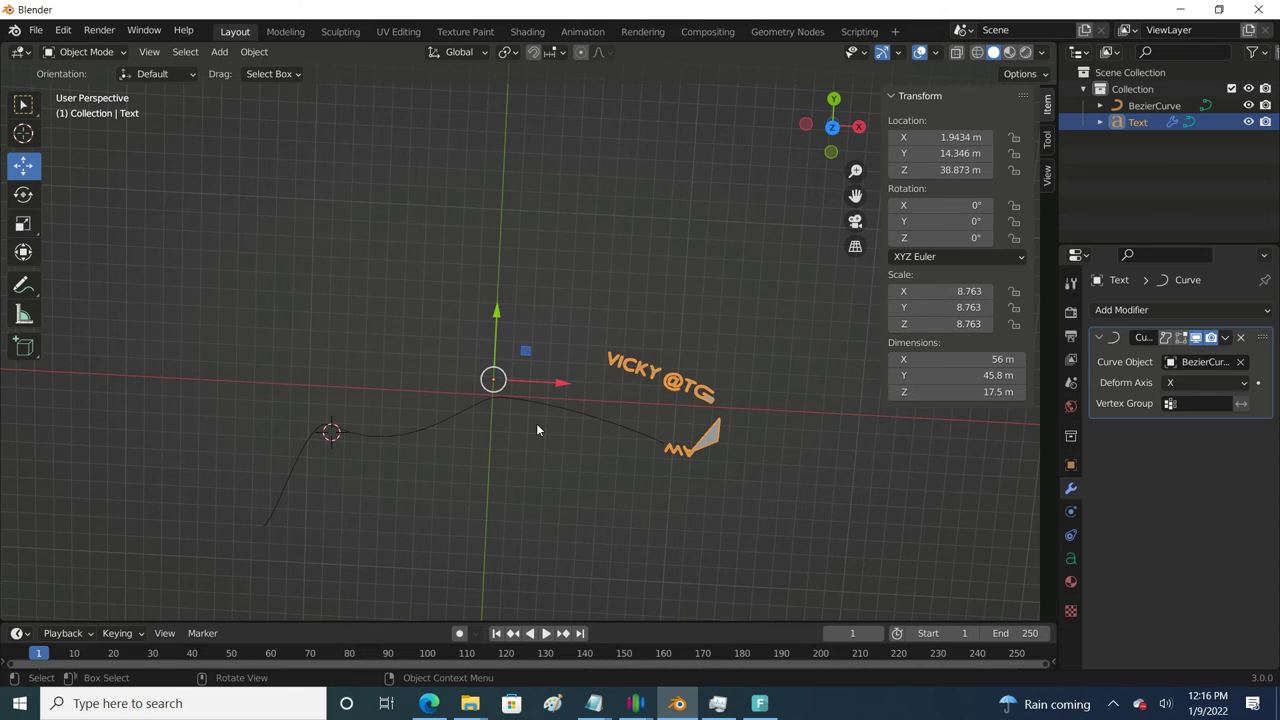
left_click(539, 393)
key("Tab")
scroll(791, 449, "up", 5)
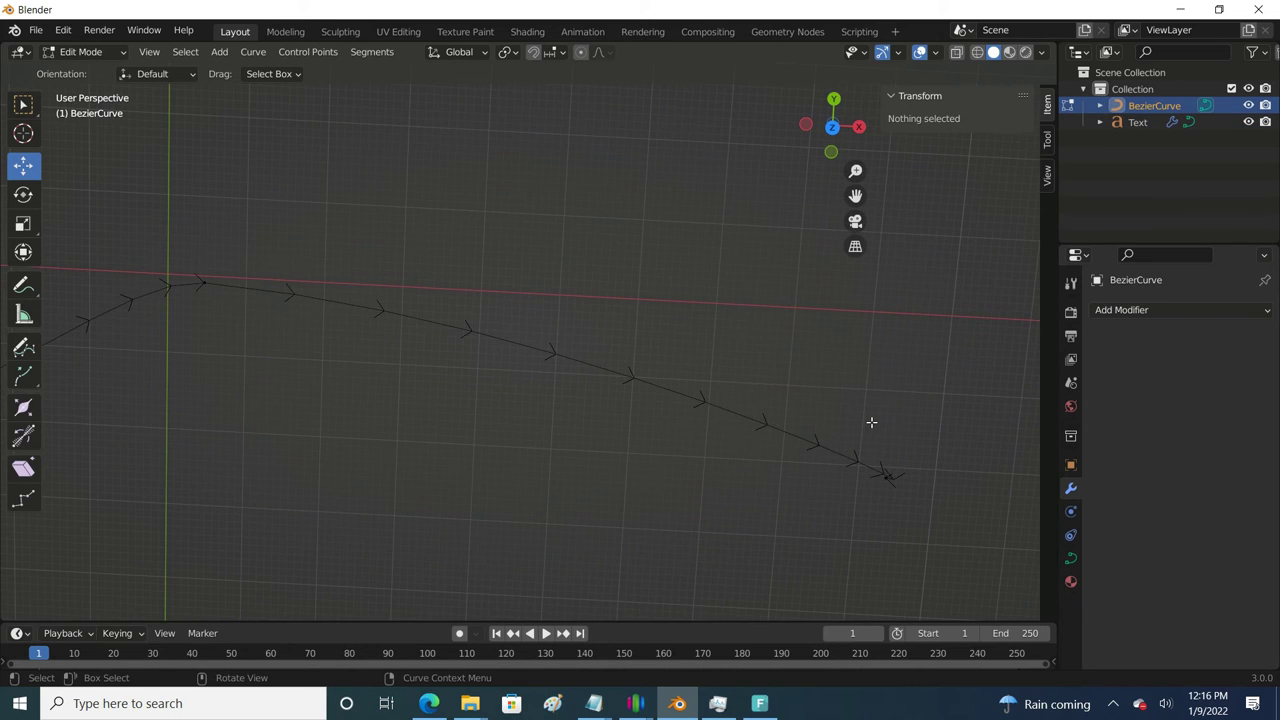
key("Tab")
middle_click_drag(871, 422, 904, 466)
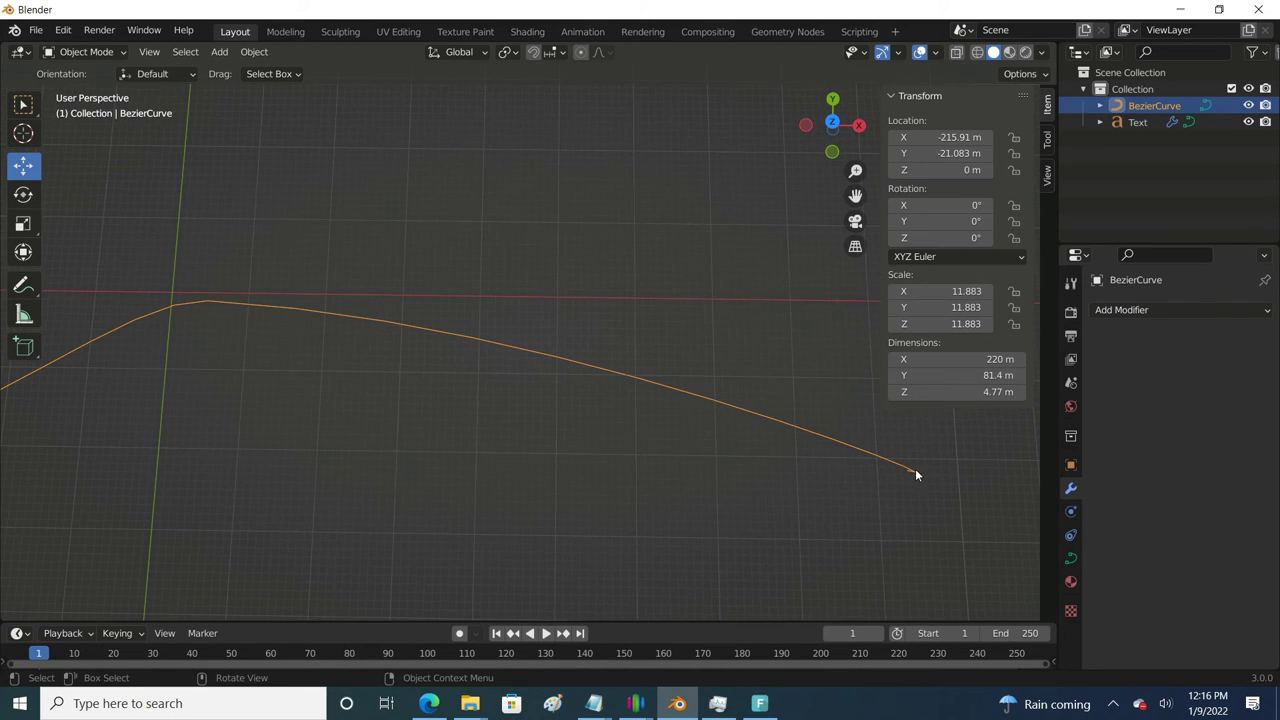
key("Tab")
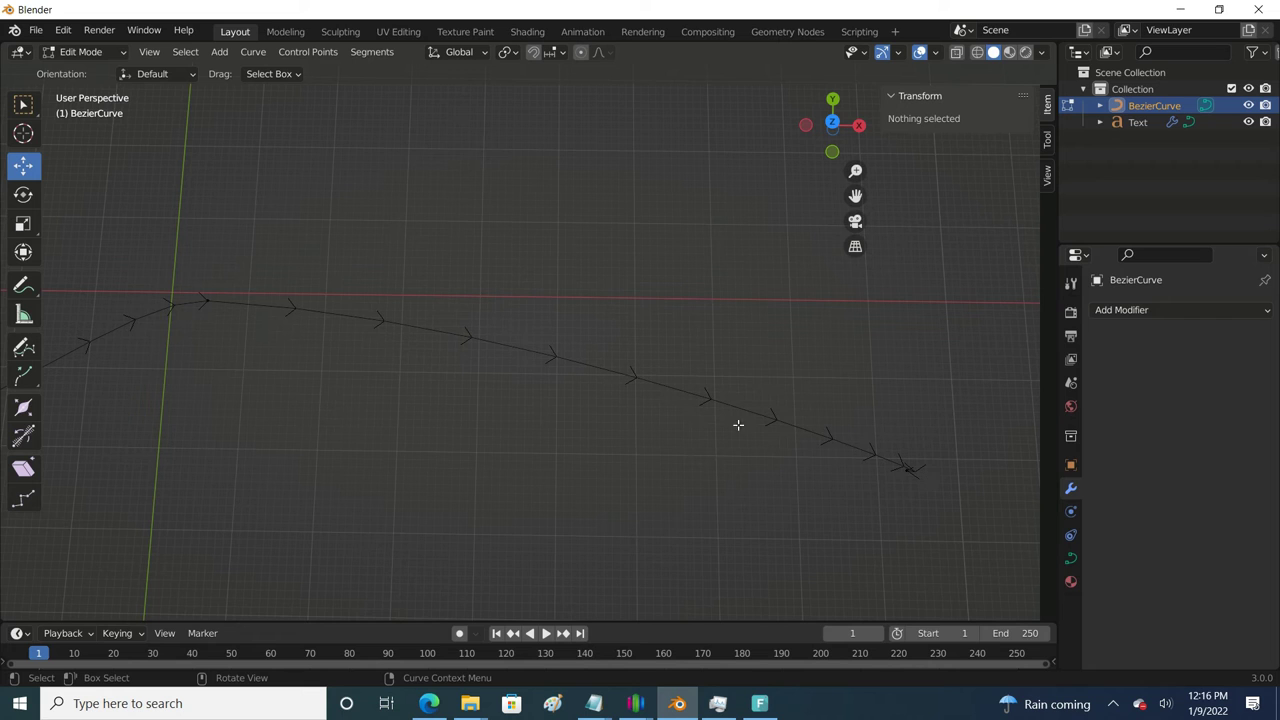
scroll(750, 373, "down", 3)
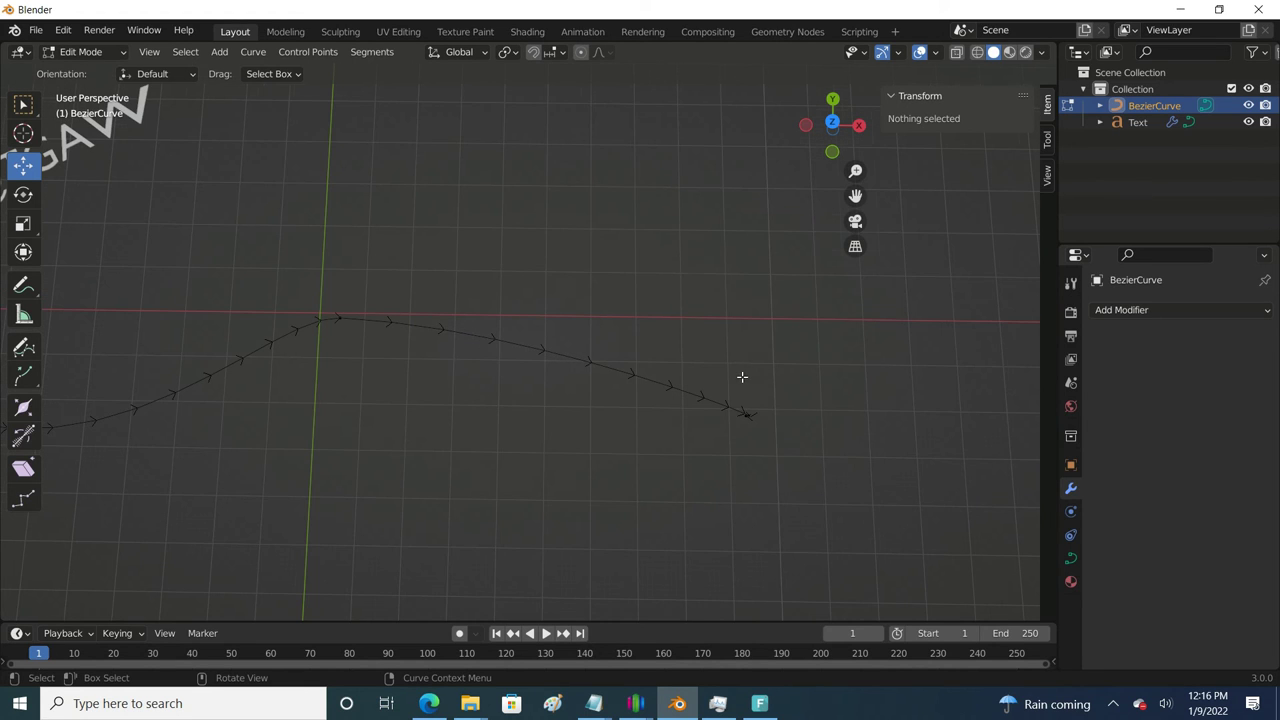
scroll(735, 375, "down", 3)
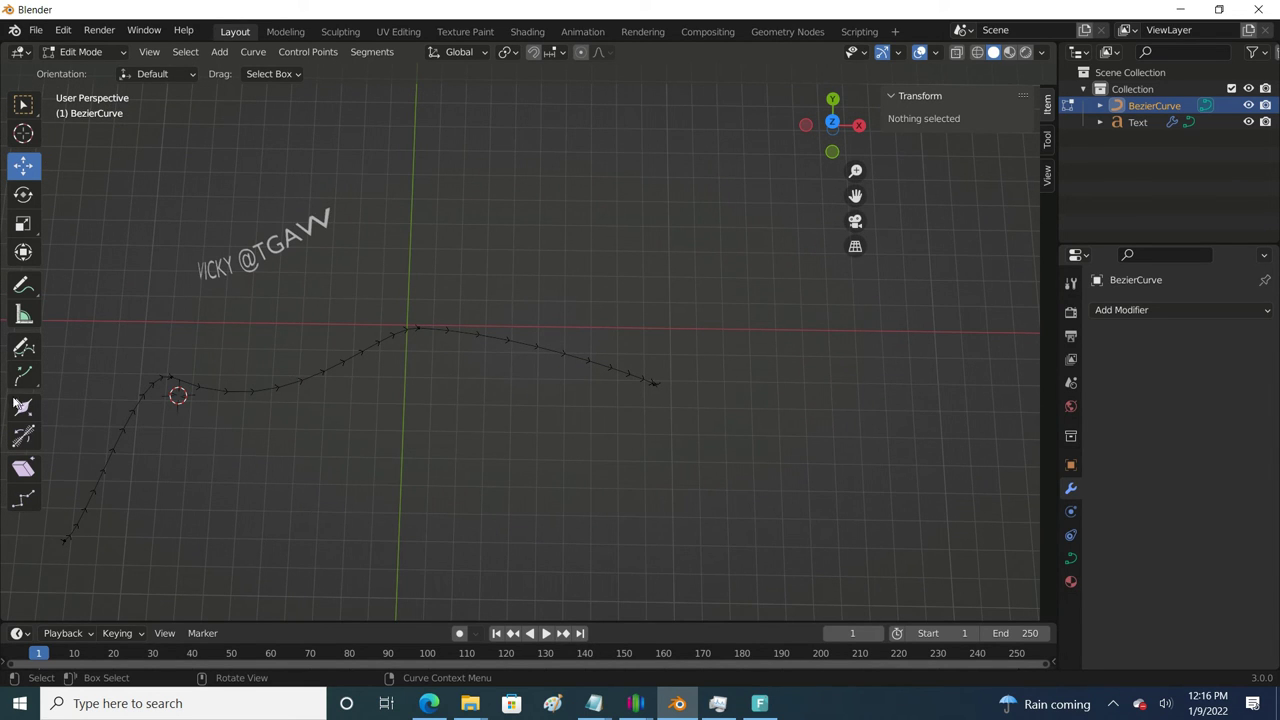
key("Tab")
middle_click_drag(336, 420, 255, 305)
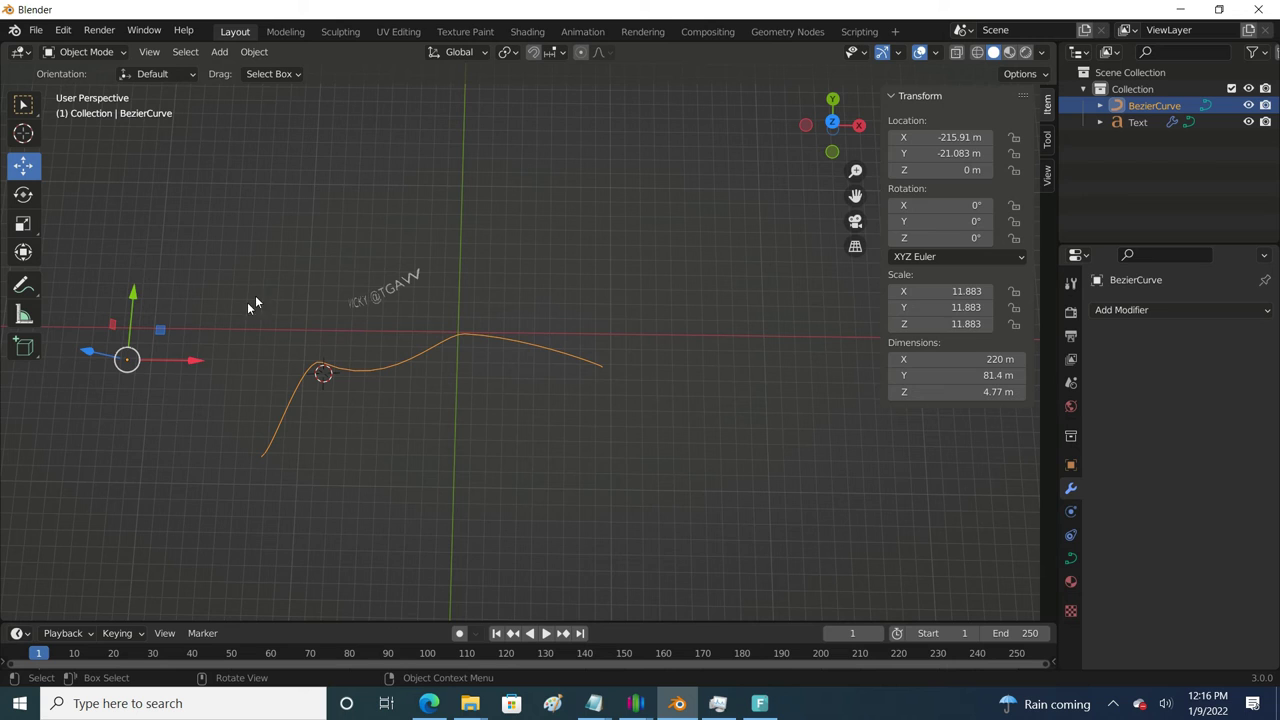
left_click(386, 293)
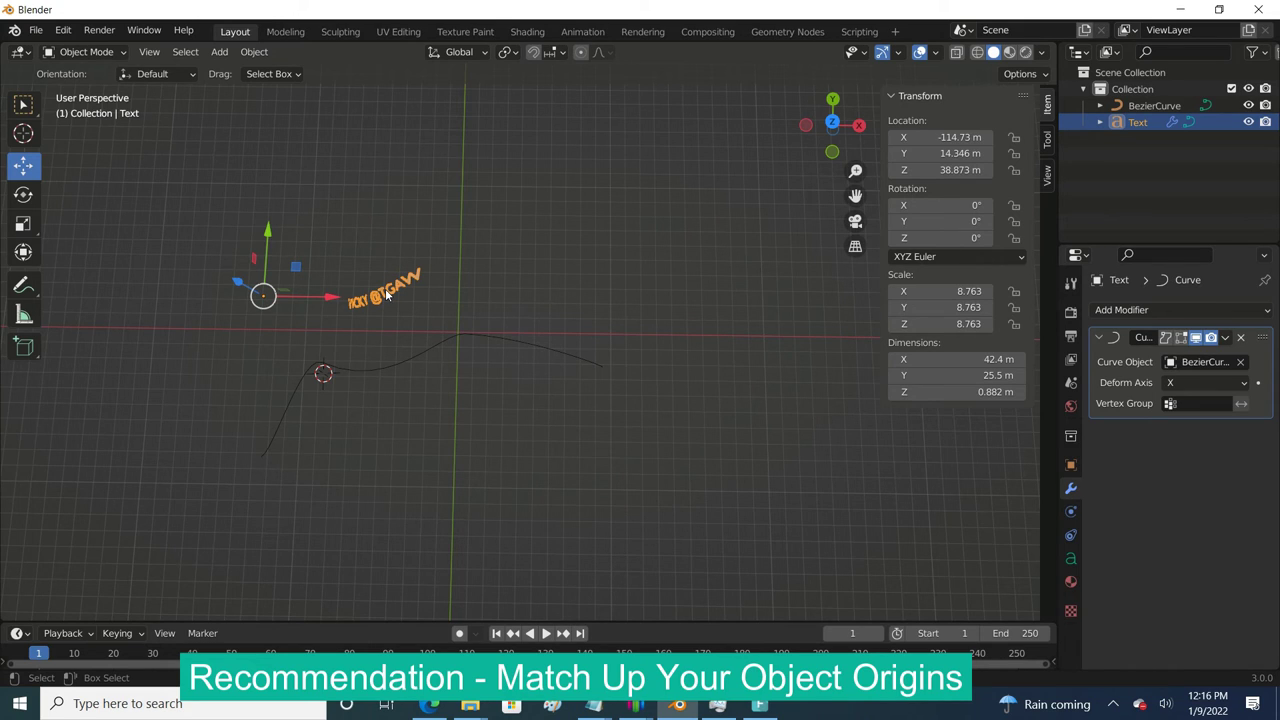
left_click(296, 389)
middle_click_drag(296, 389, 302, 403)
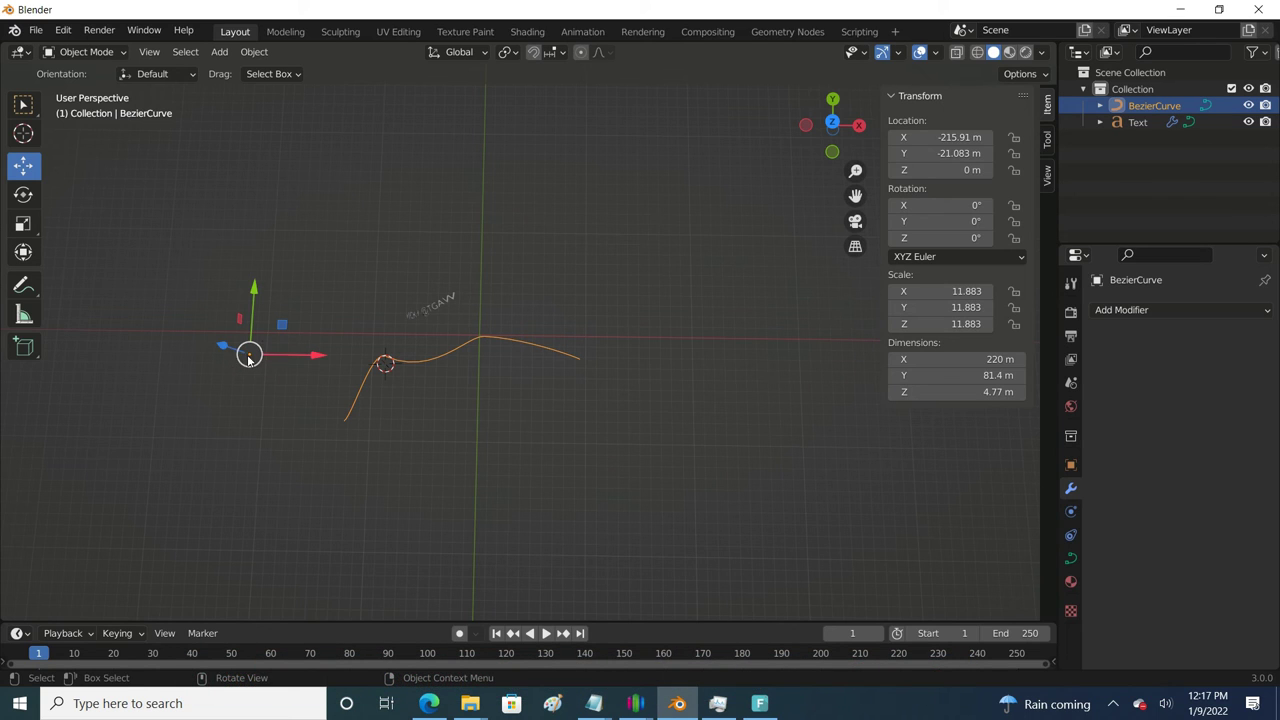
- Snap the 3D cursor to BezierCurve's lower-left end point
key("Tab")
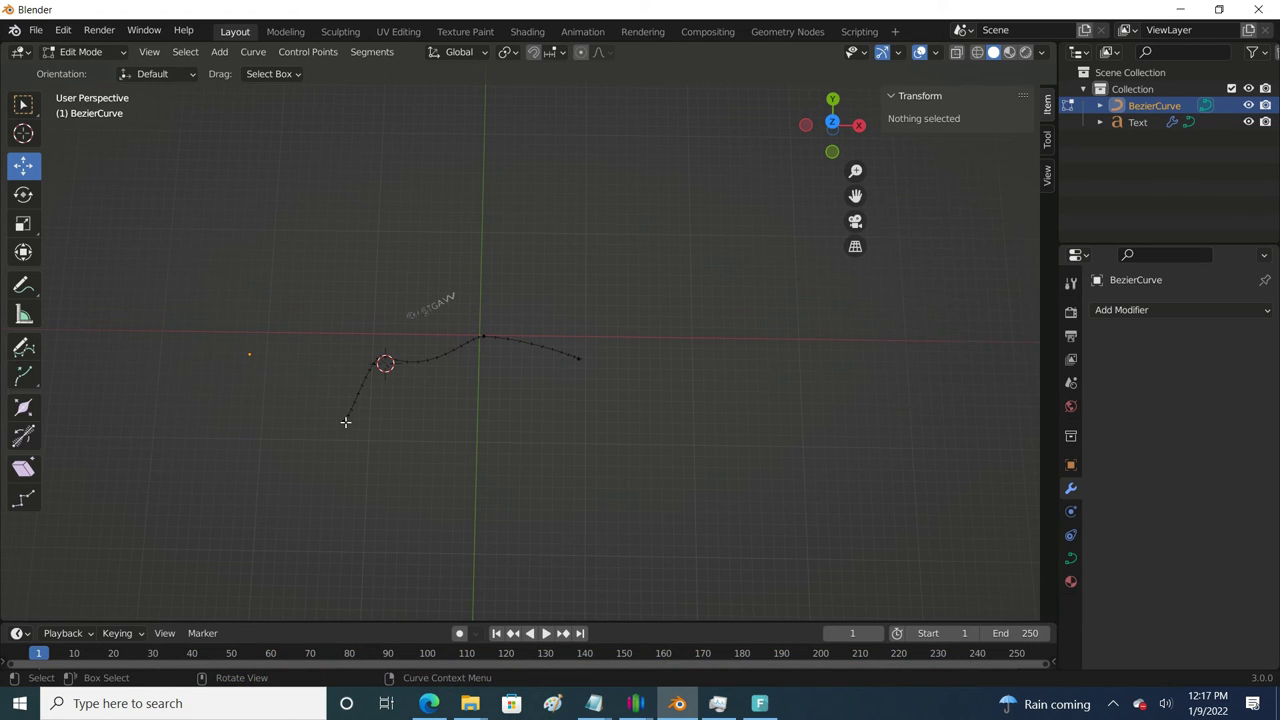
left_click(345, 422)
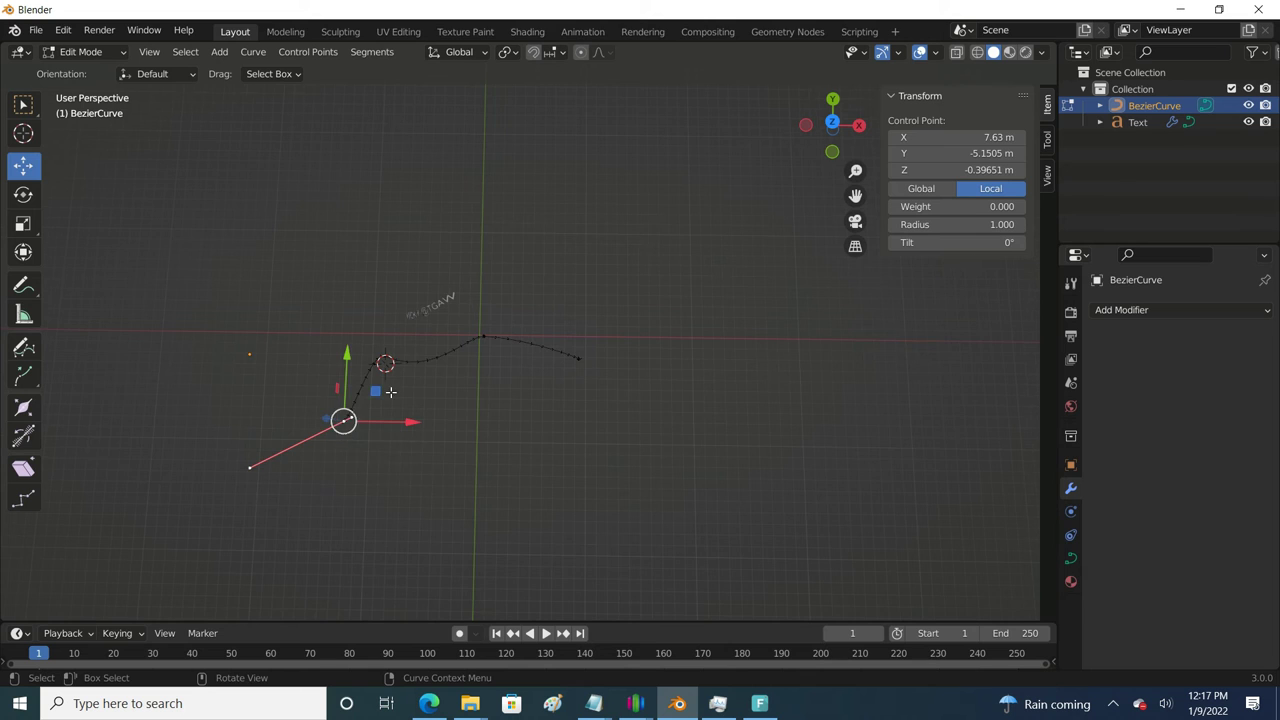
scroll(389, 391, "up", 4)
scroll(190, 370, "up", 3)
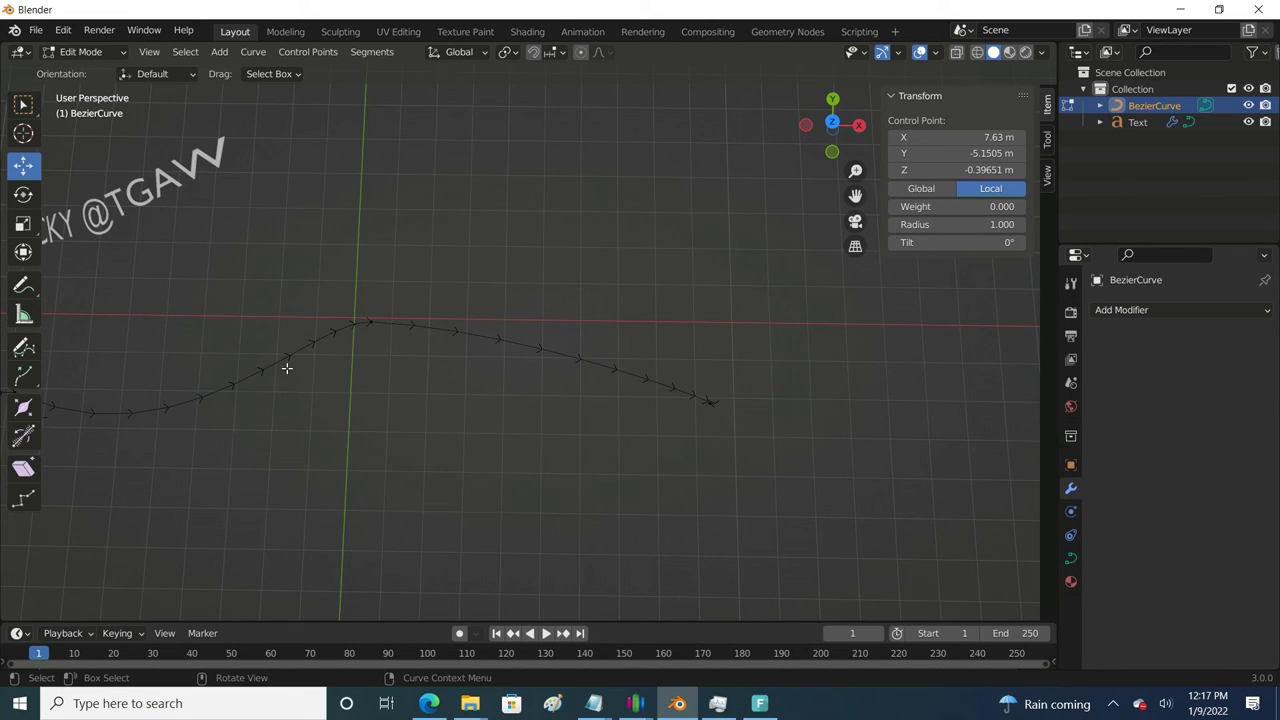
scroll(286, 368, "down", 5)
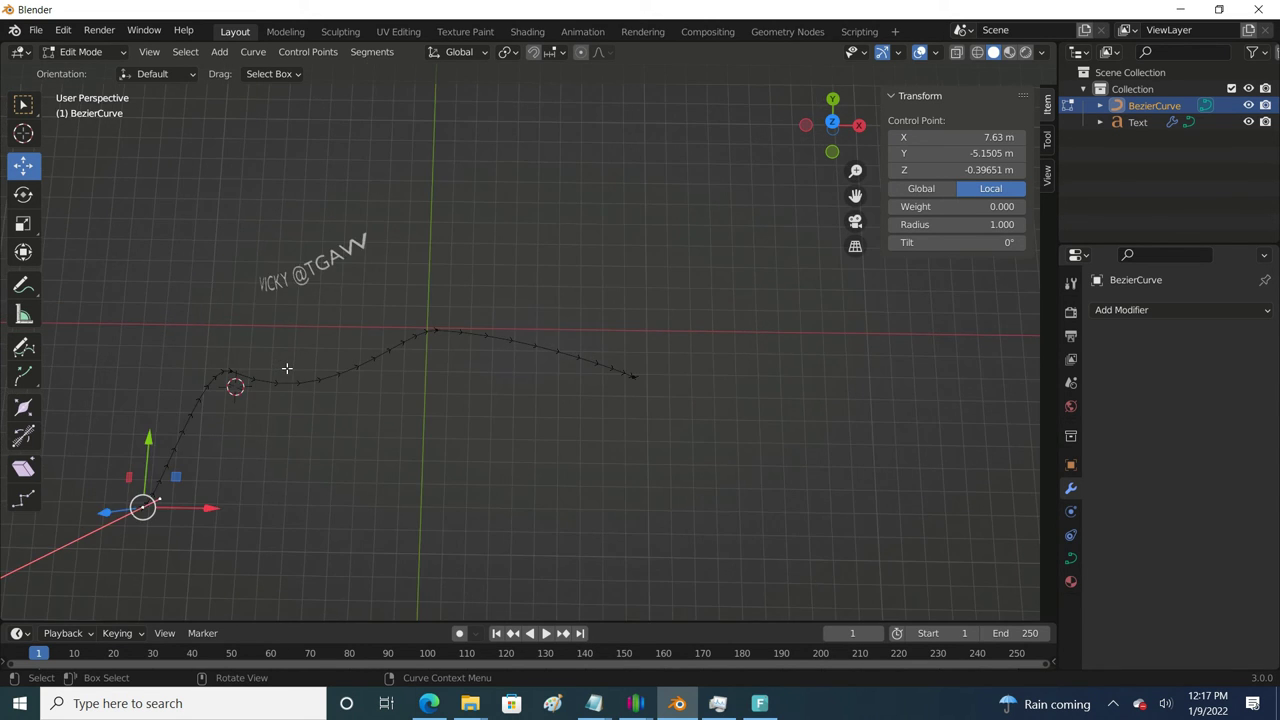
left_click(254, 53)
mouse_move(290, 104)
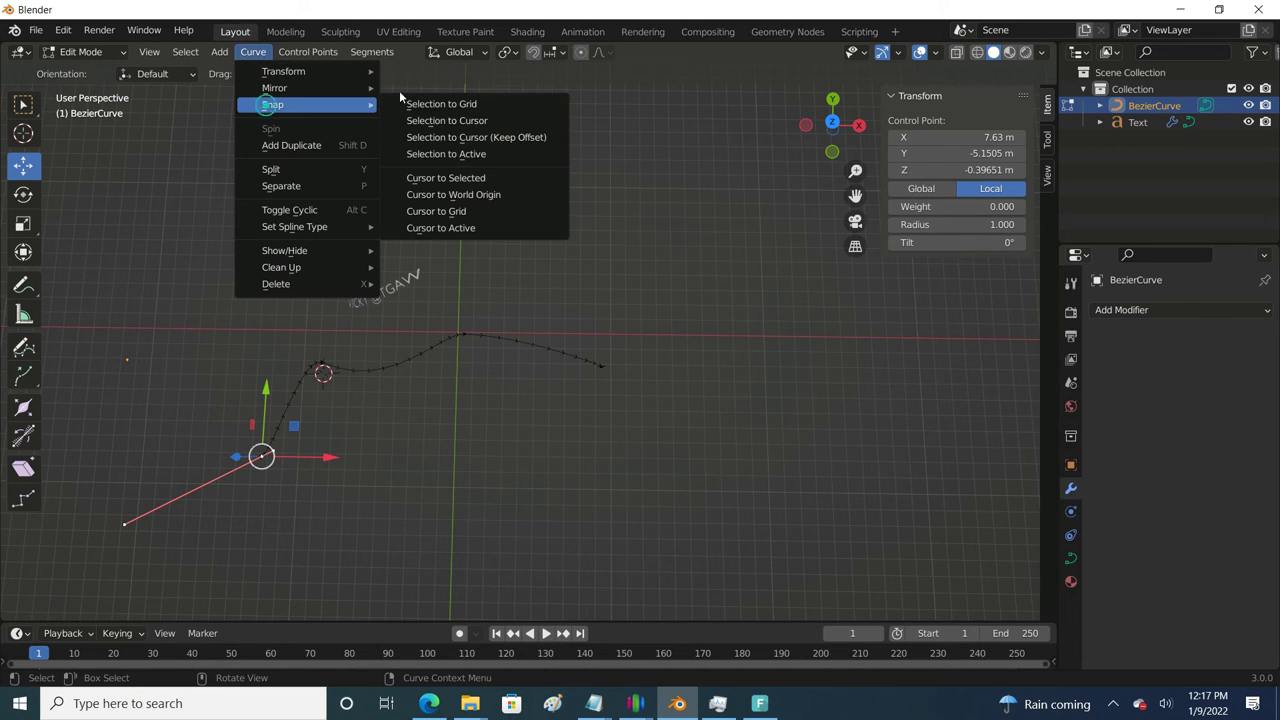
left_click(440, 179)
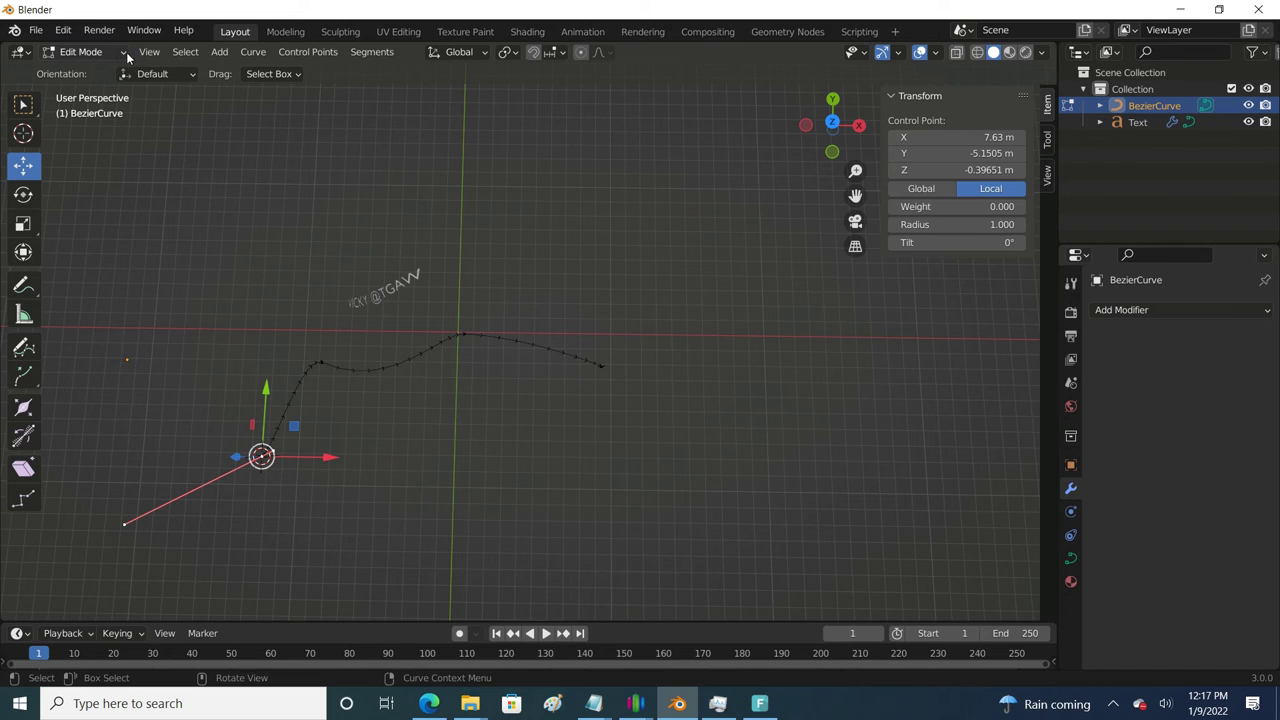
- Back in Object Mode, set BezierCurve's origin to the 3D cursor
left_click(90, 52)
left_click(92, 72)
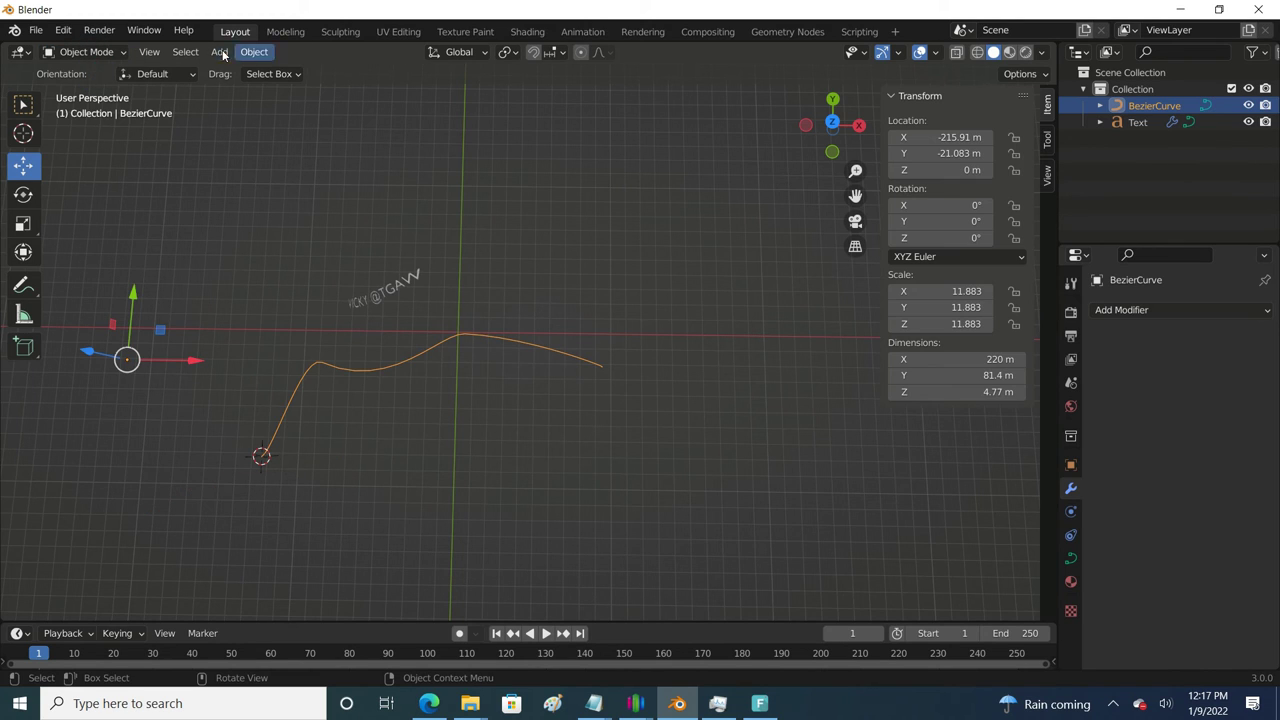
left_click(256, 54)
mouse_move(290, 88)
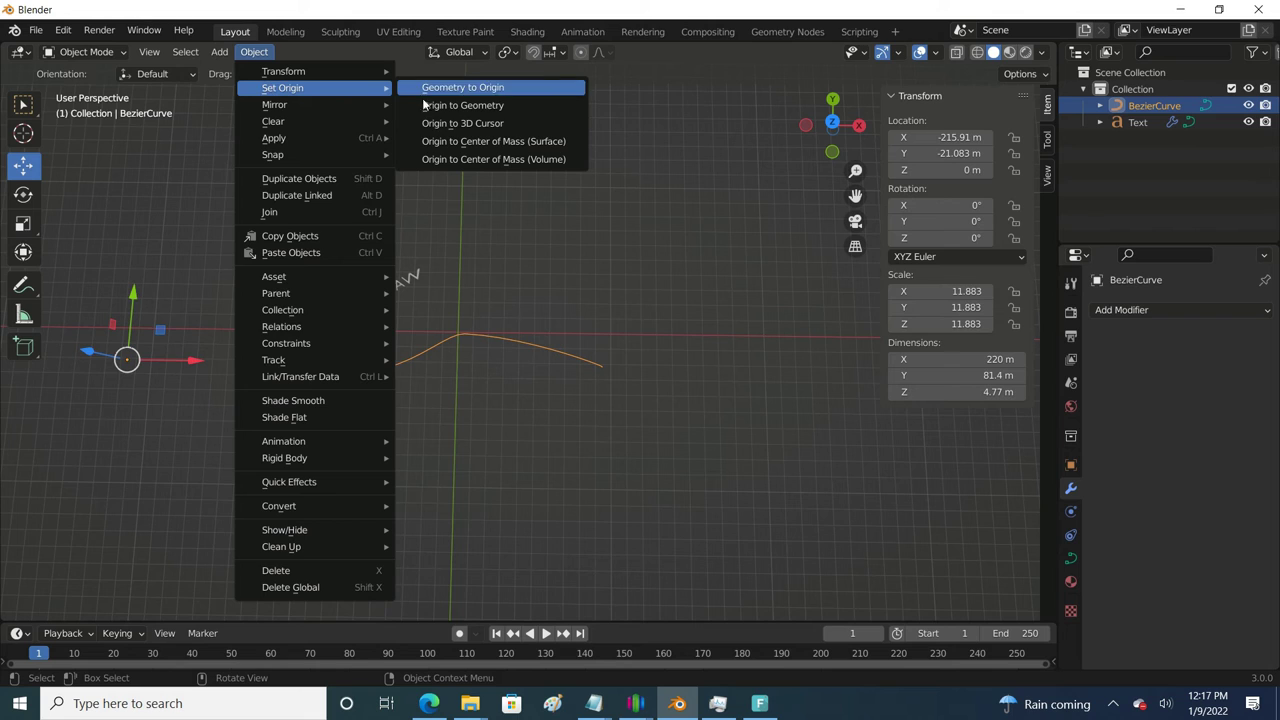
left_click(431, 124)
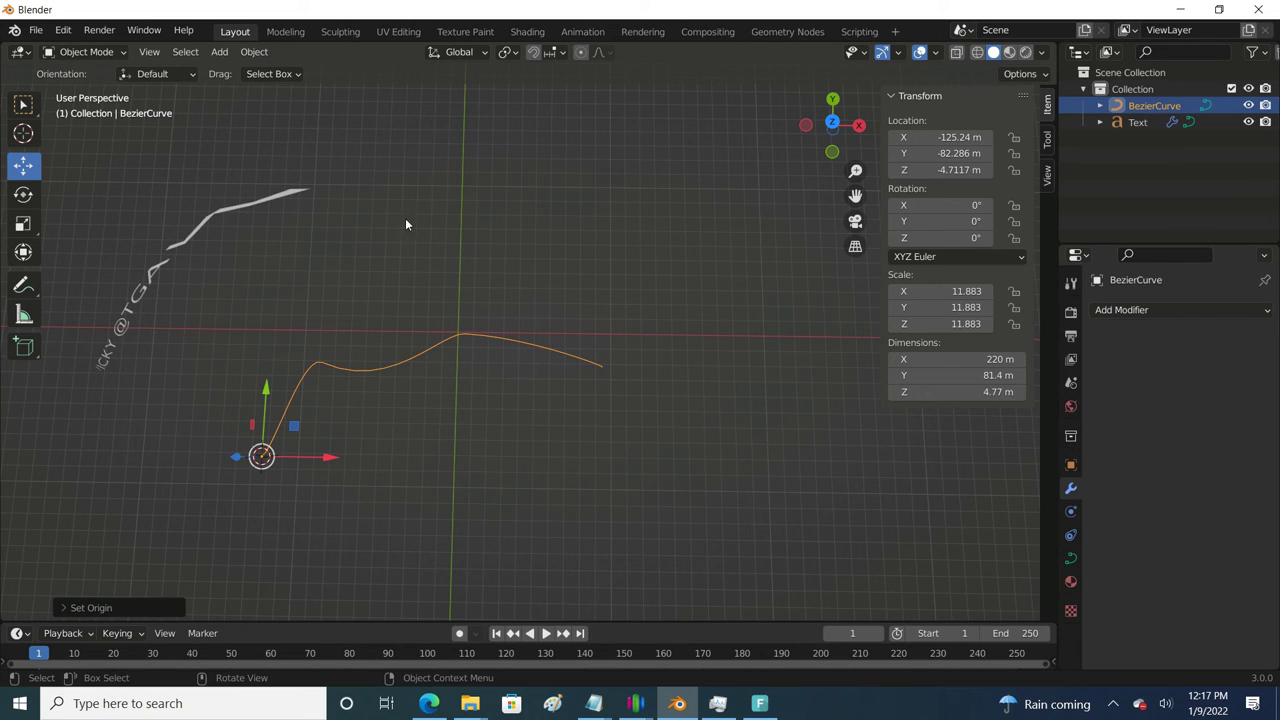
left_click(150, 285)
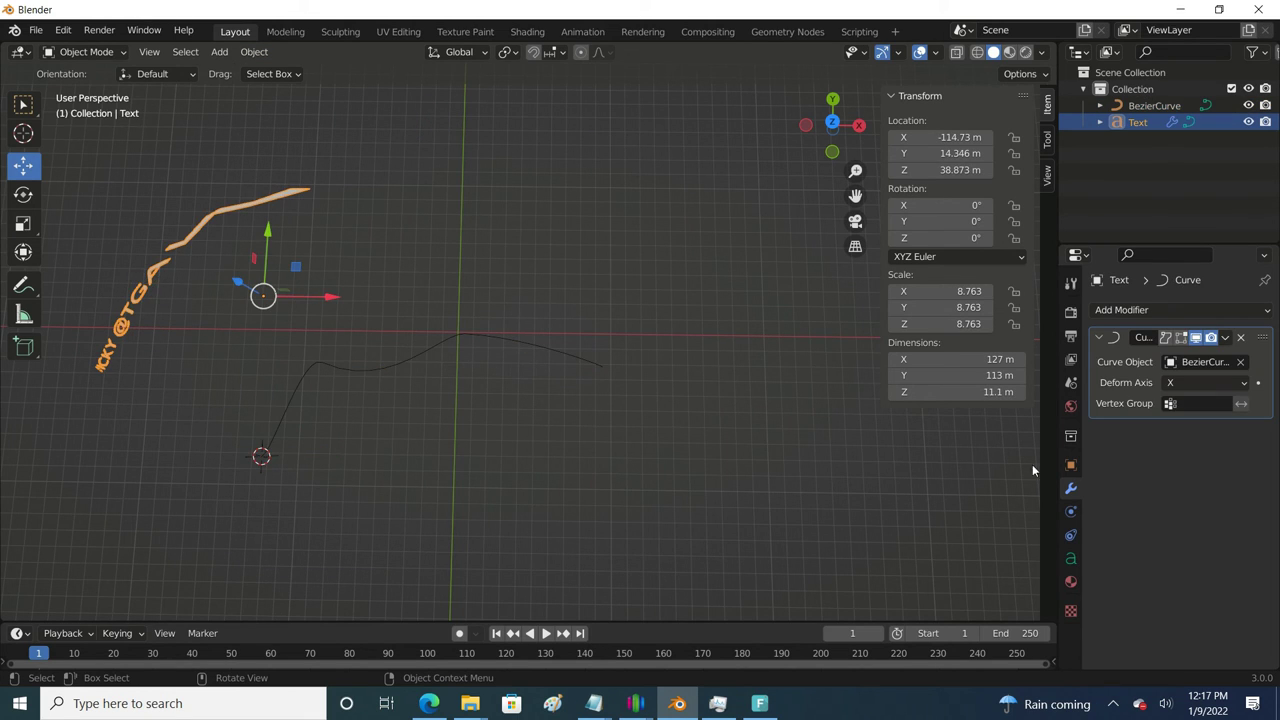
- Hide the text's curve deformation and copy BezierCurve's X location -125.24 m to the Text
left_click(1197, 341)
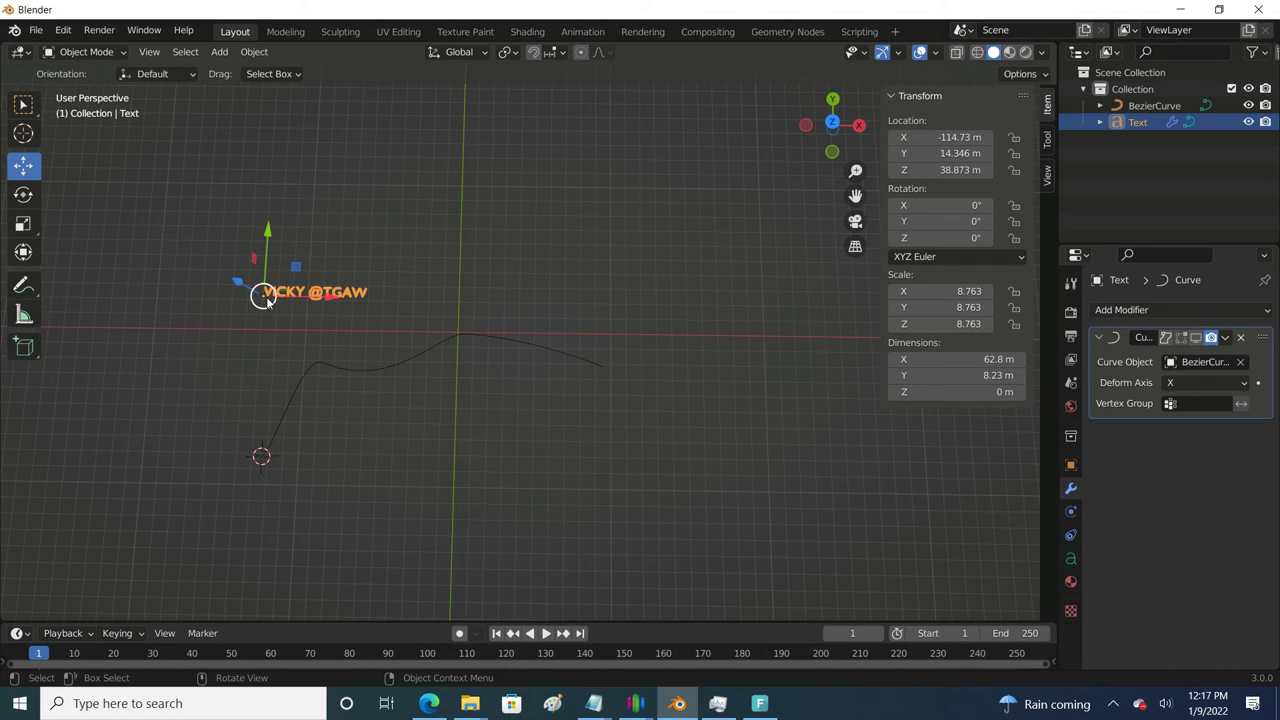
left_click(292, 398)
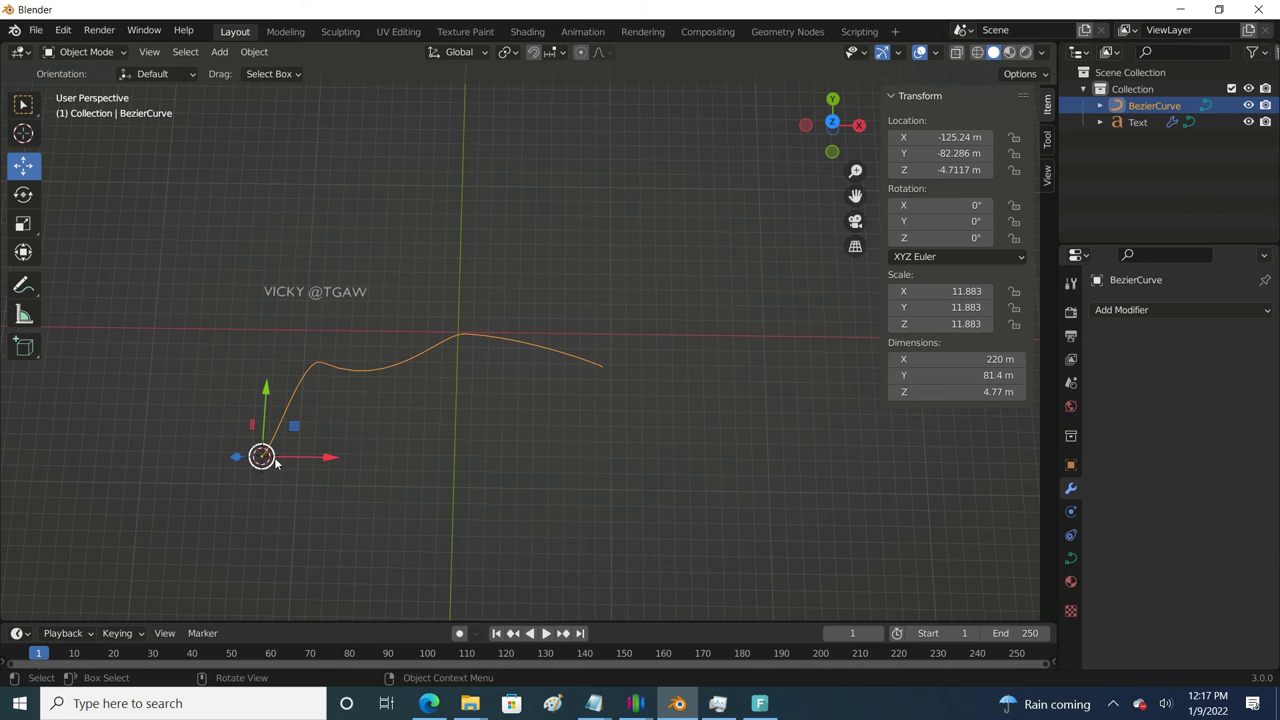
left_click(298, 291)
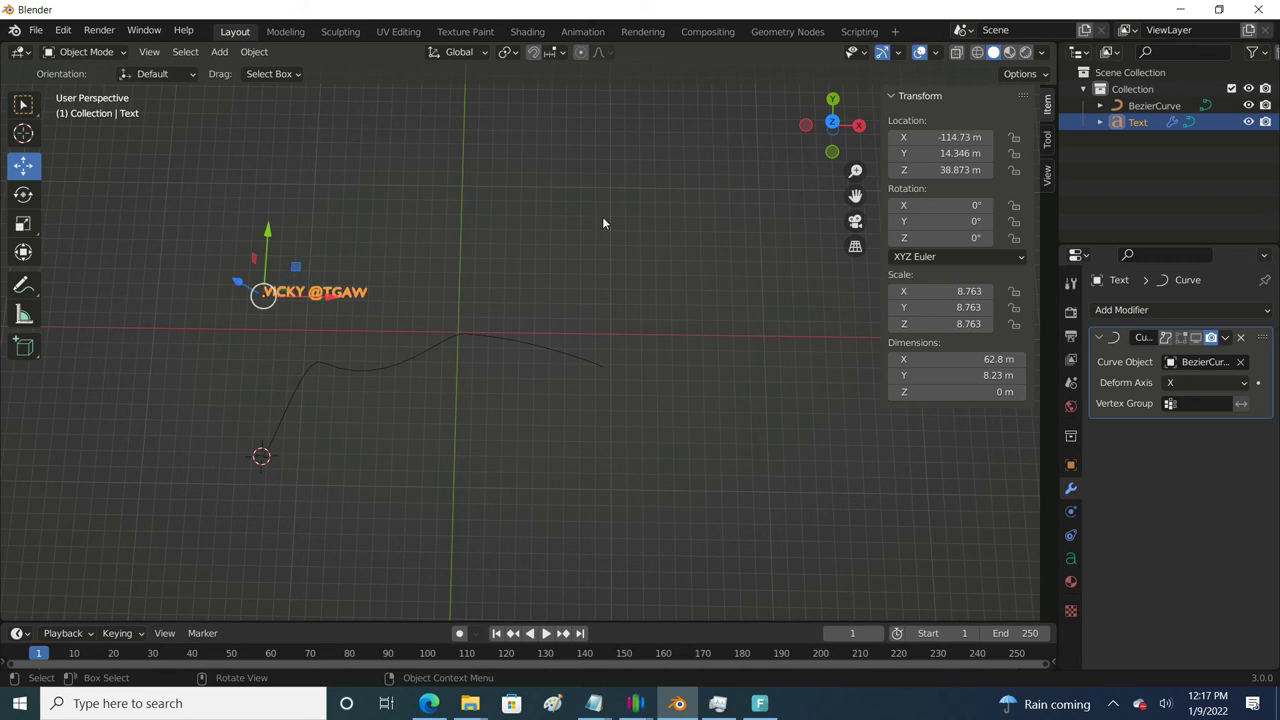
left_click(278, 441)
left_click(940, 137)
key("ctrl+c")
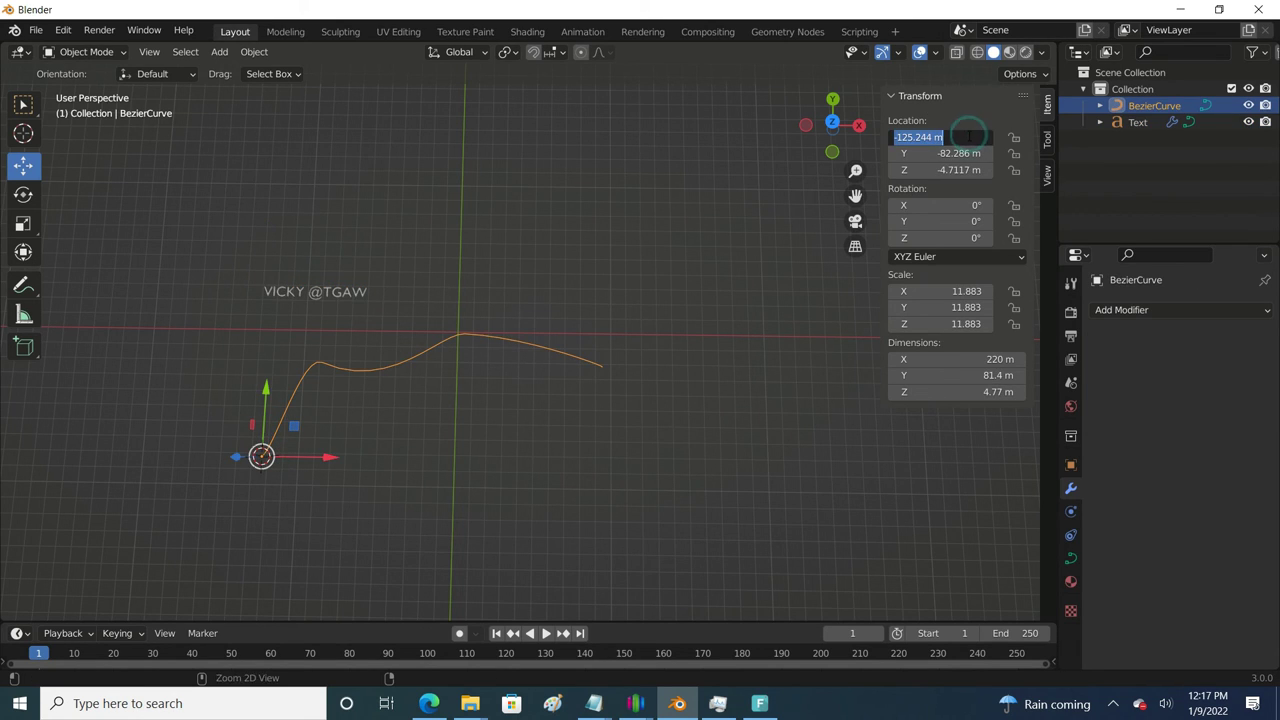
key("Escape")
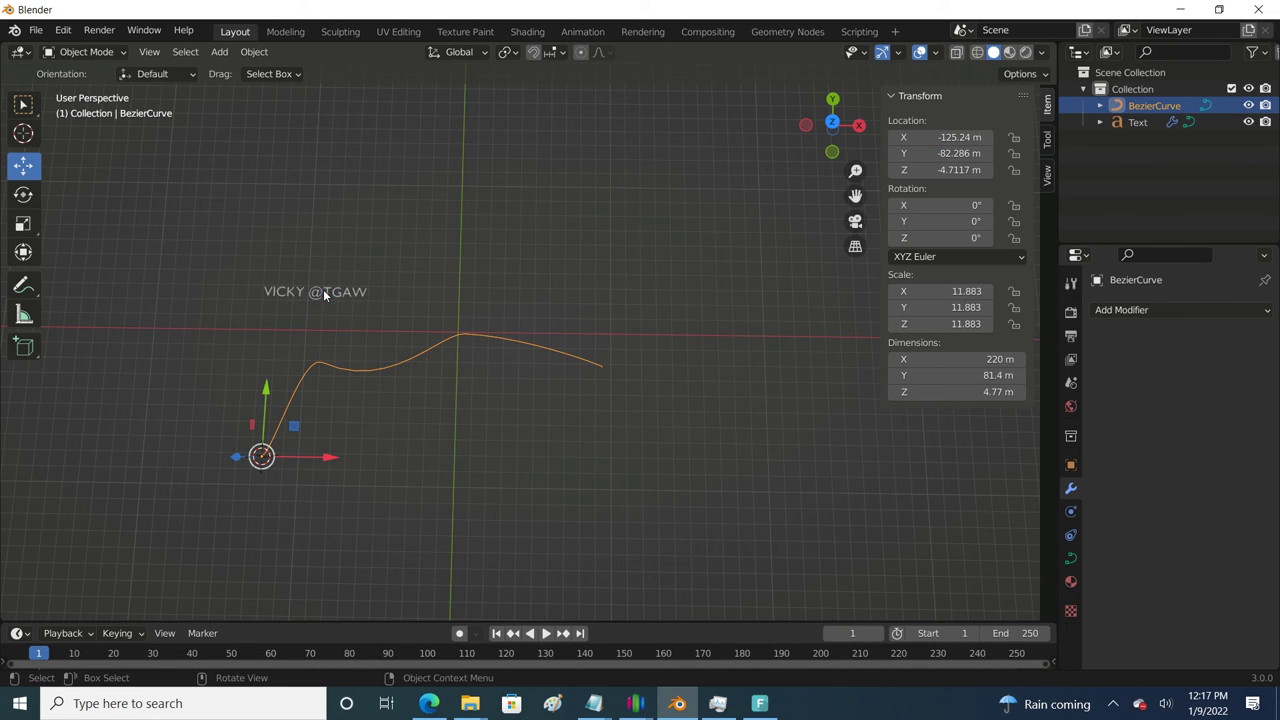
left_click(322, 290)
left_click(940, 137)
key("ctrl+v")
key("Return")
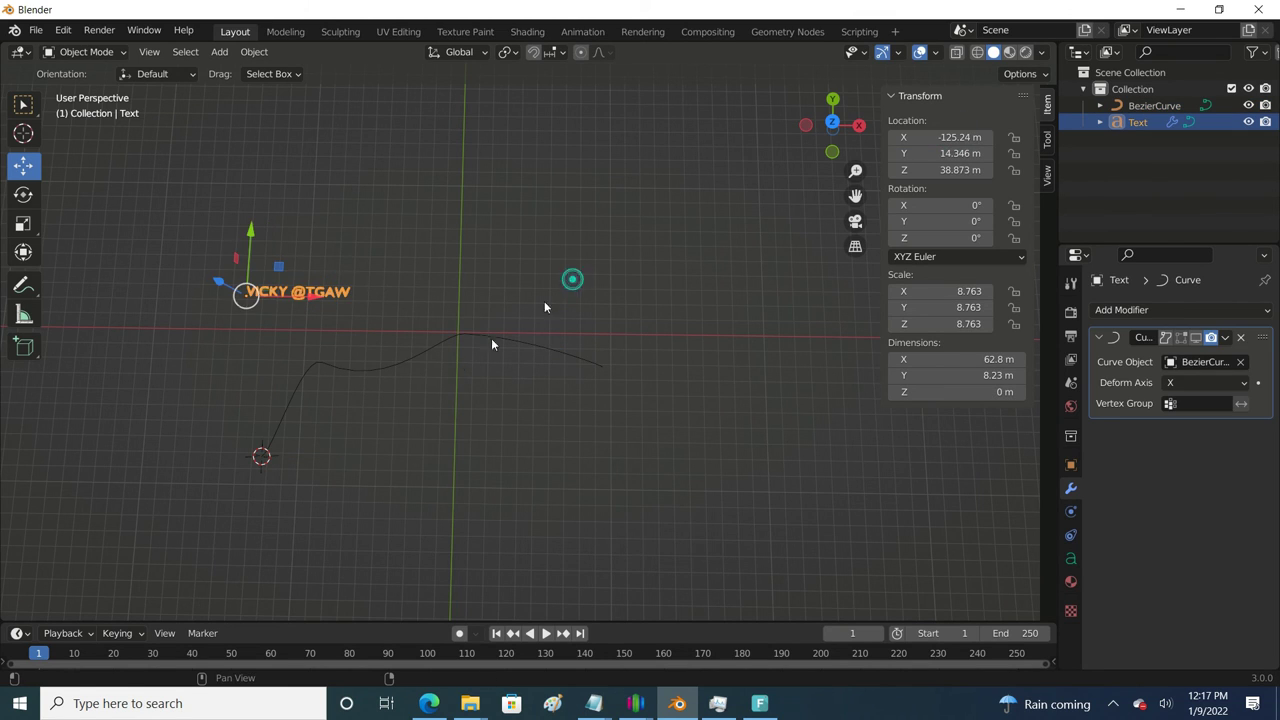
- Copy the curve's Y location -82.286 m into the Text's Location Y
left_click(299, 384)
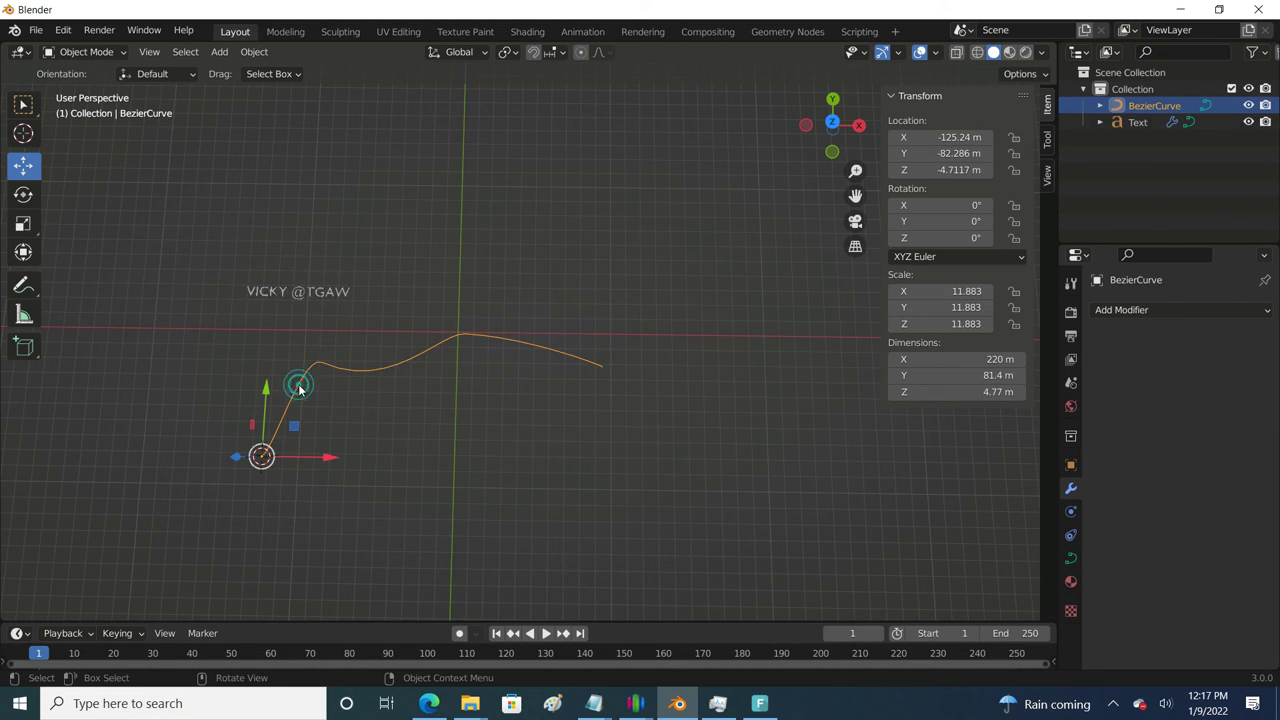
left_click(940, 153)
key("Escape")
left_click(314, 291)
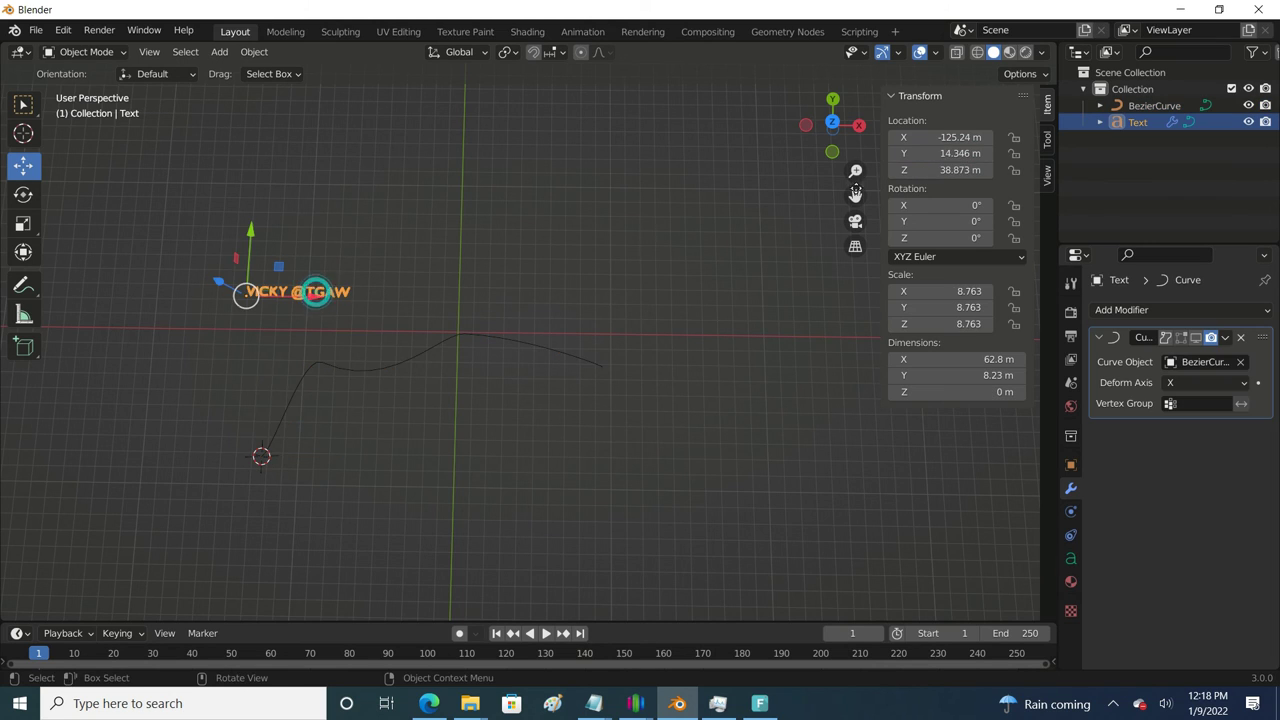
left_click(948, 154)
key("ctrl+v")
key("Return")
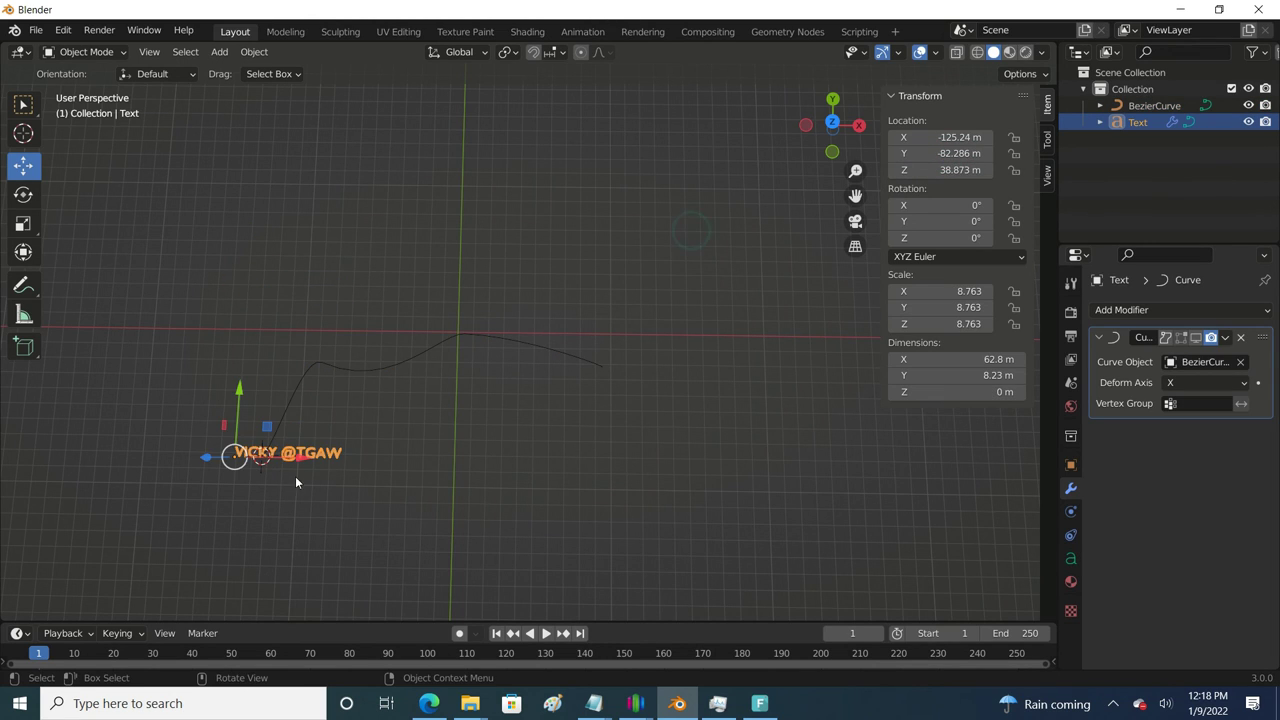
- Copy the curve's Z location -4.7117 m into the Text's Location Z
left_click(280, 425)
left_click(968, 172)
key("ctrl+c")
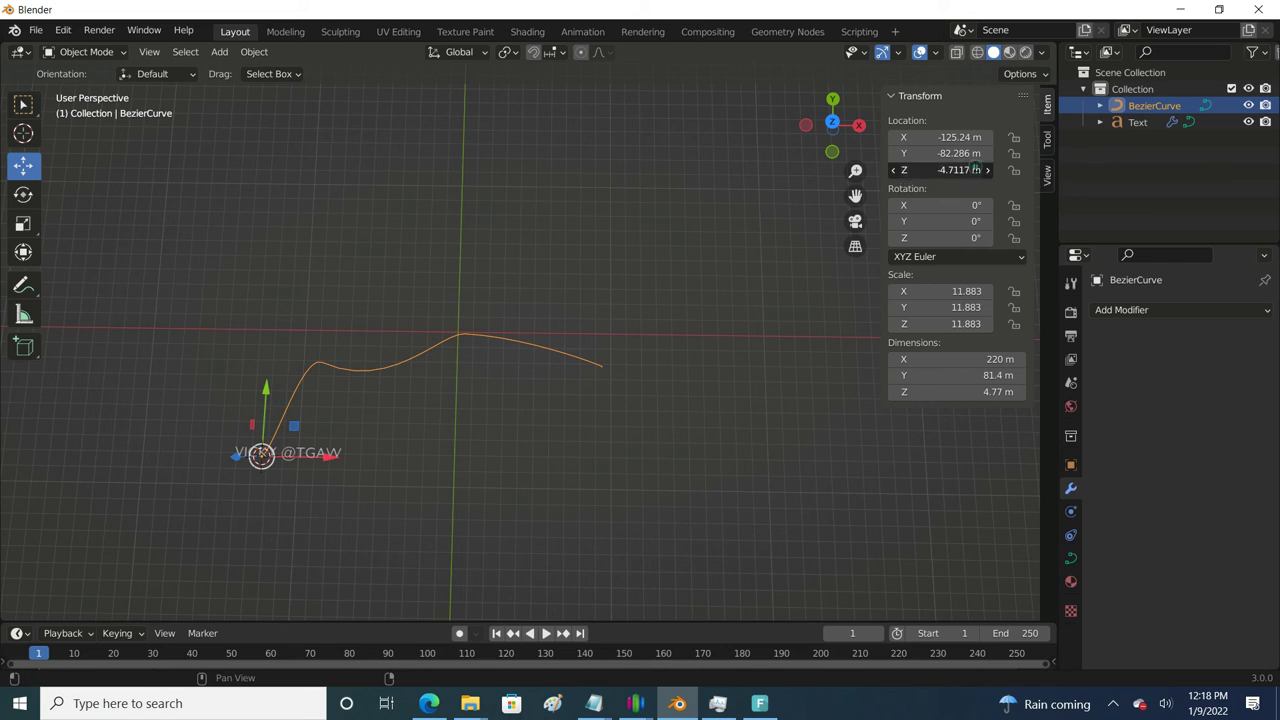
key("Escape")
left_click(300, 452)
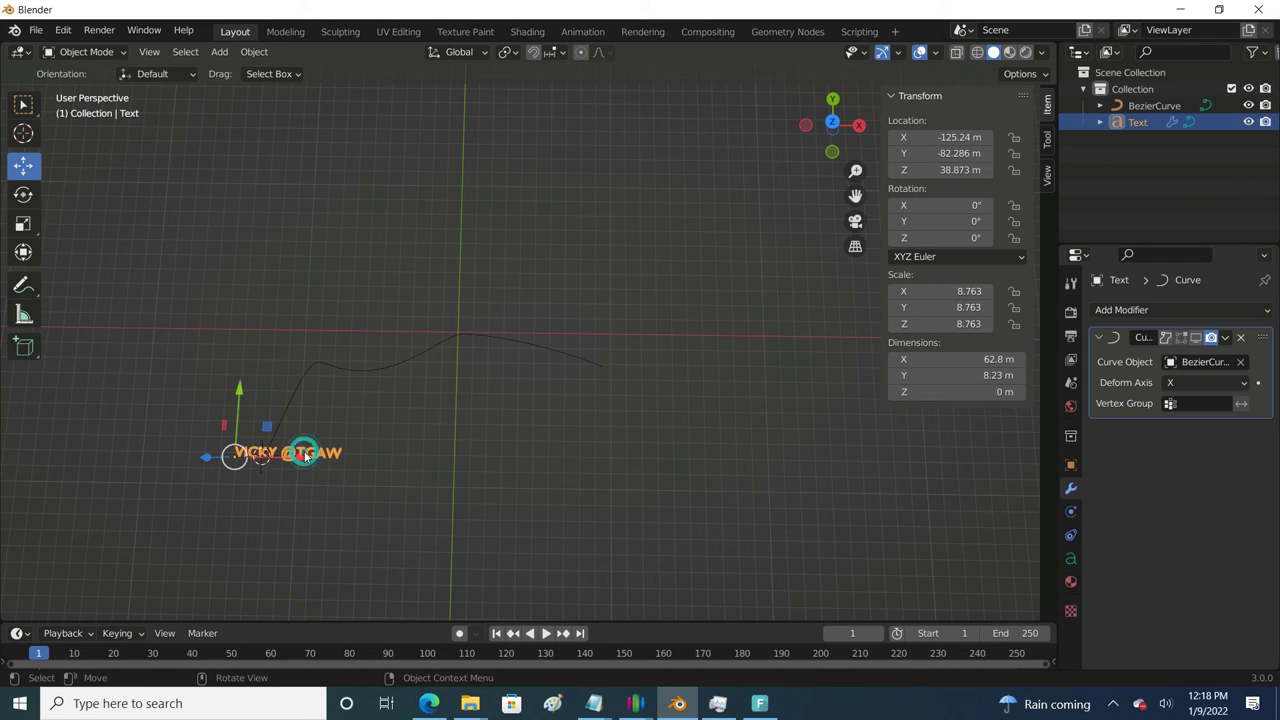
left_click(938, 172)
key("ctrl+v")
key("Return")
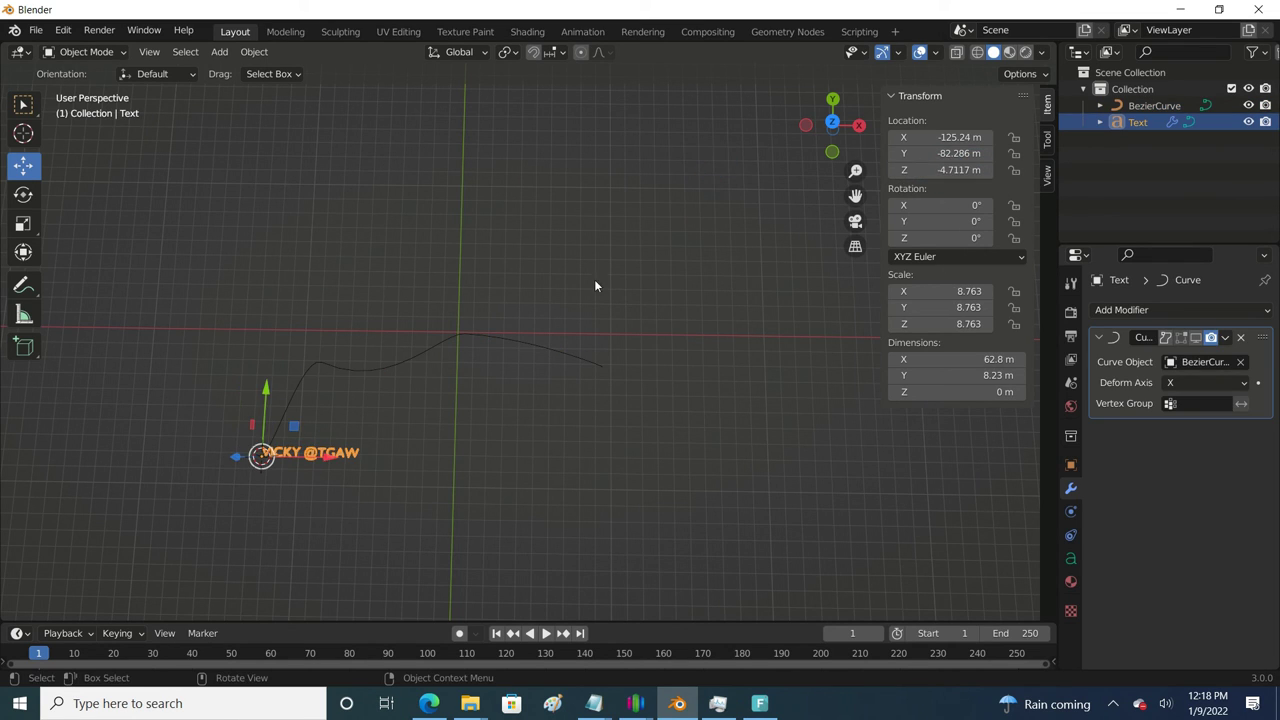
- Show the text bending along the curve in the viewport and slide it along X with the gizmo
left_click(1196, 337)
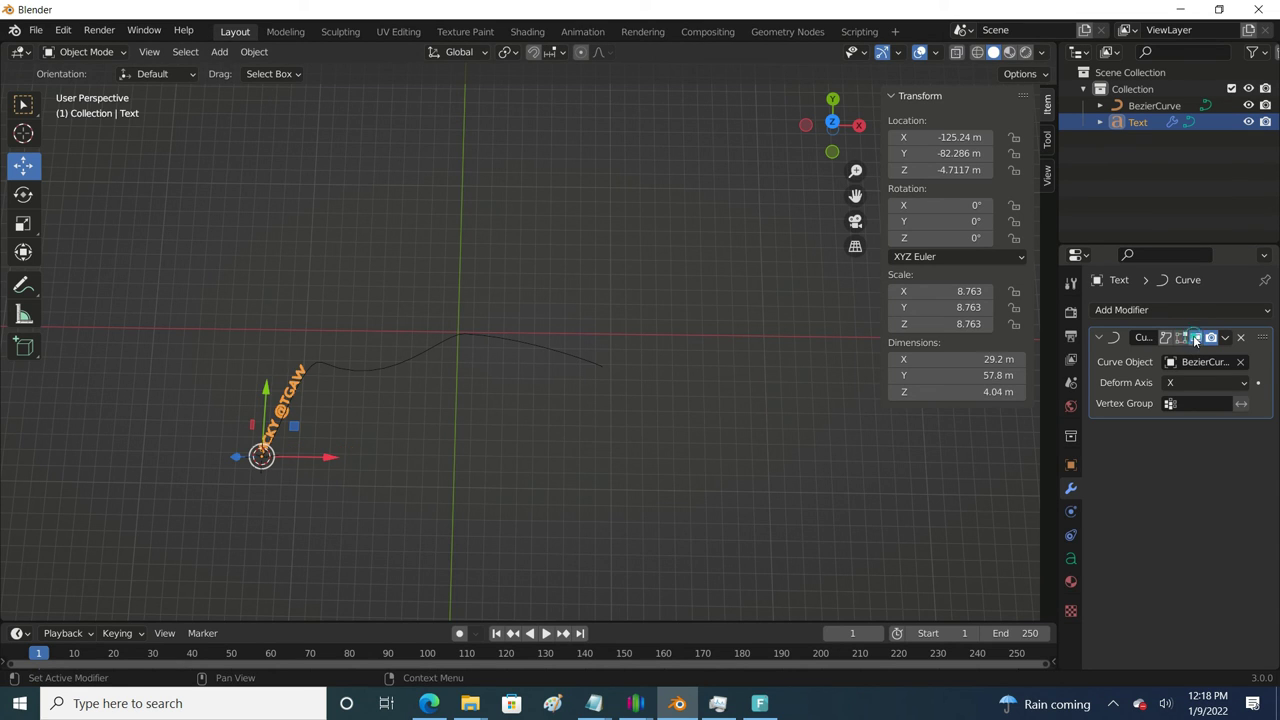
left_click_drag(327, 461, 583, 461)
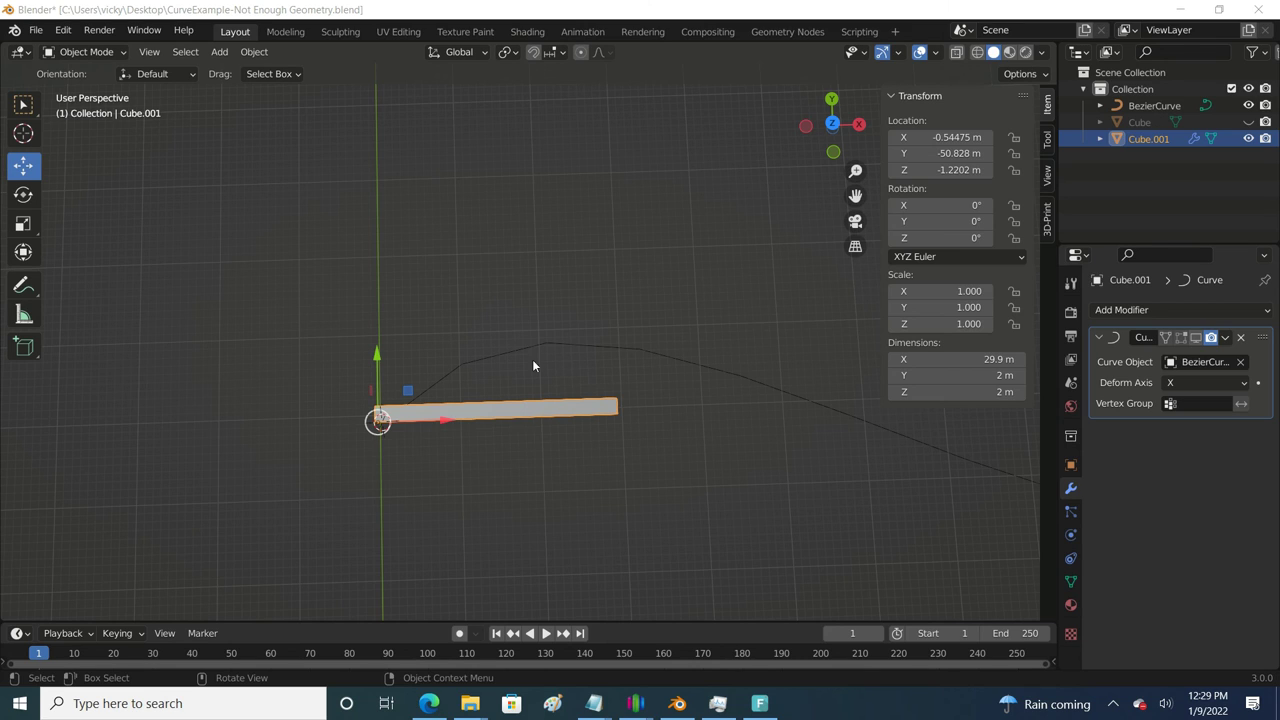
- Select the Cube.001 bar, turn on its Curve modifier in the viewport, and zoom in to see the stiff skew
left_click(496, 413)
left_click(706, 558)
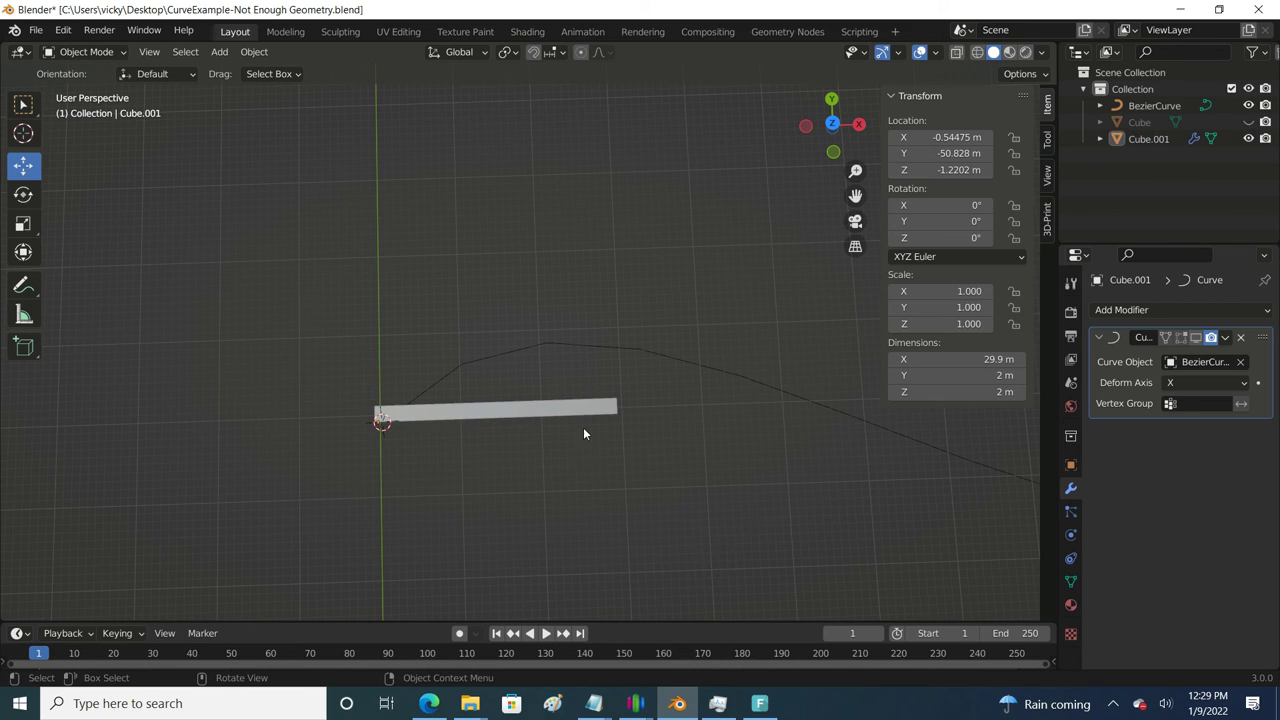
left_click(585, 424)
left_click(638, 352)
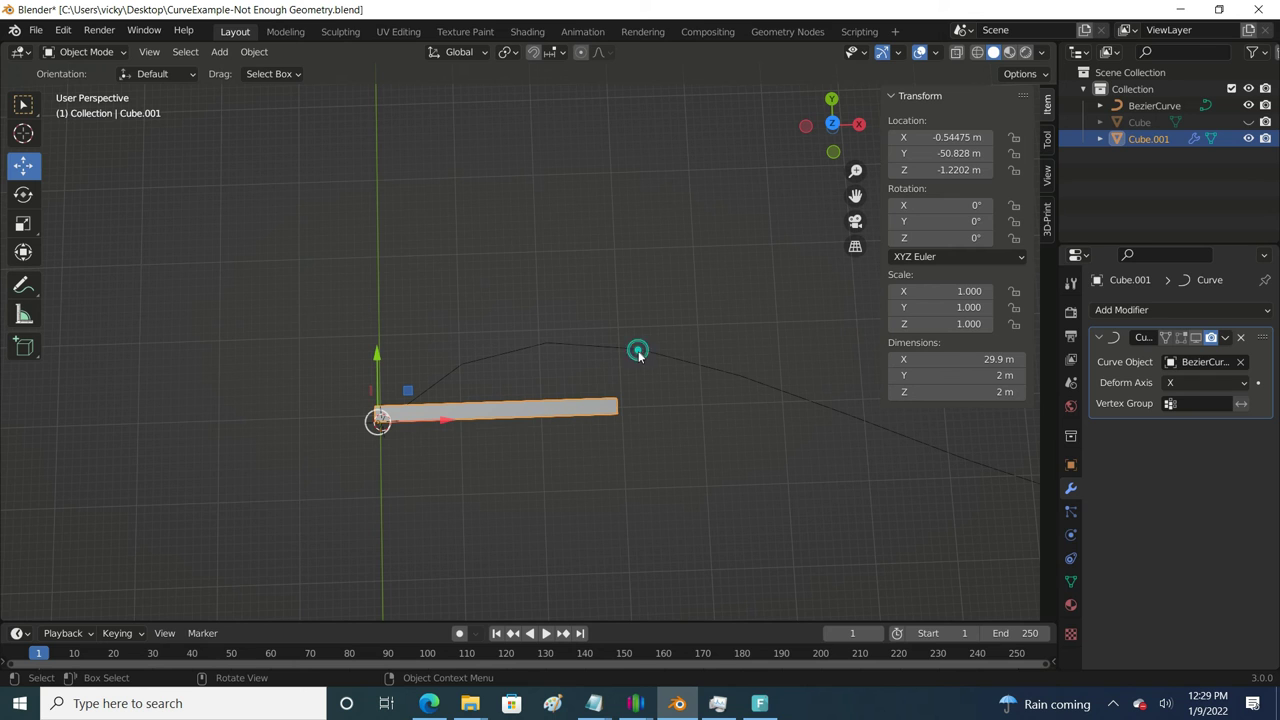
scroll(645, 368, "down", 8)
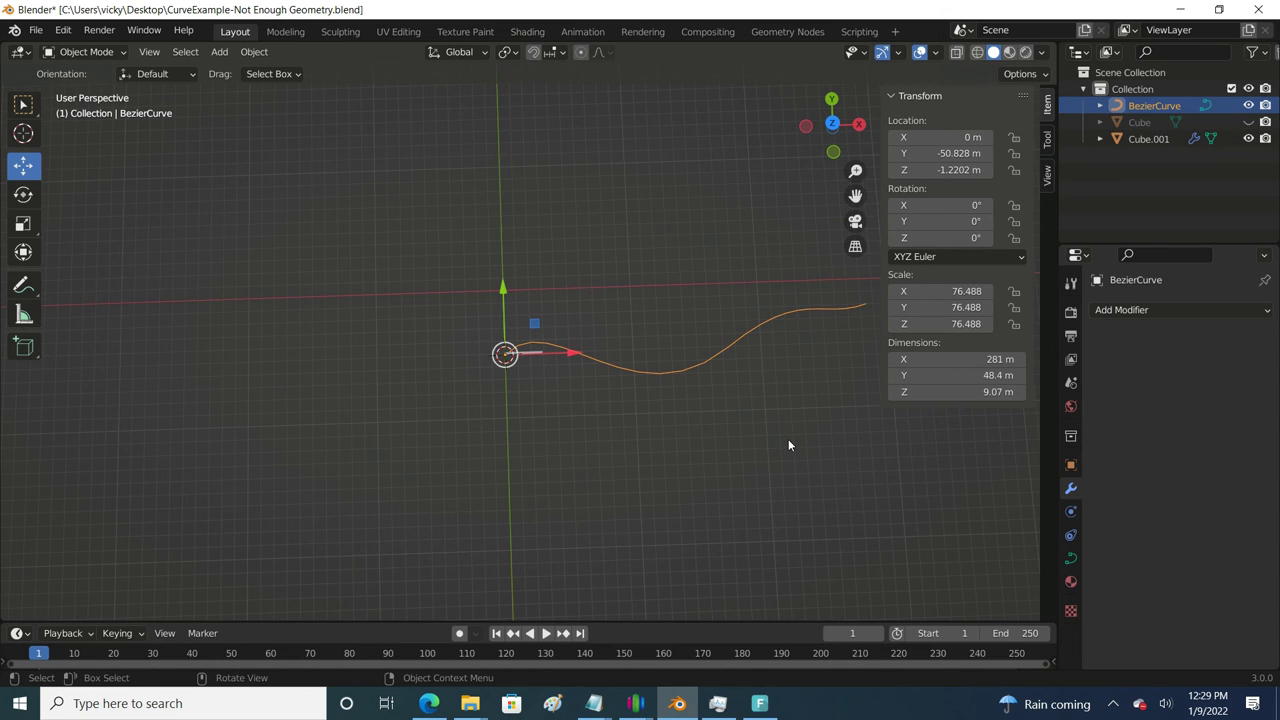
scroll(583, 457, "up", 6)
left_click(530, 386)
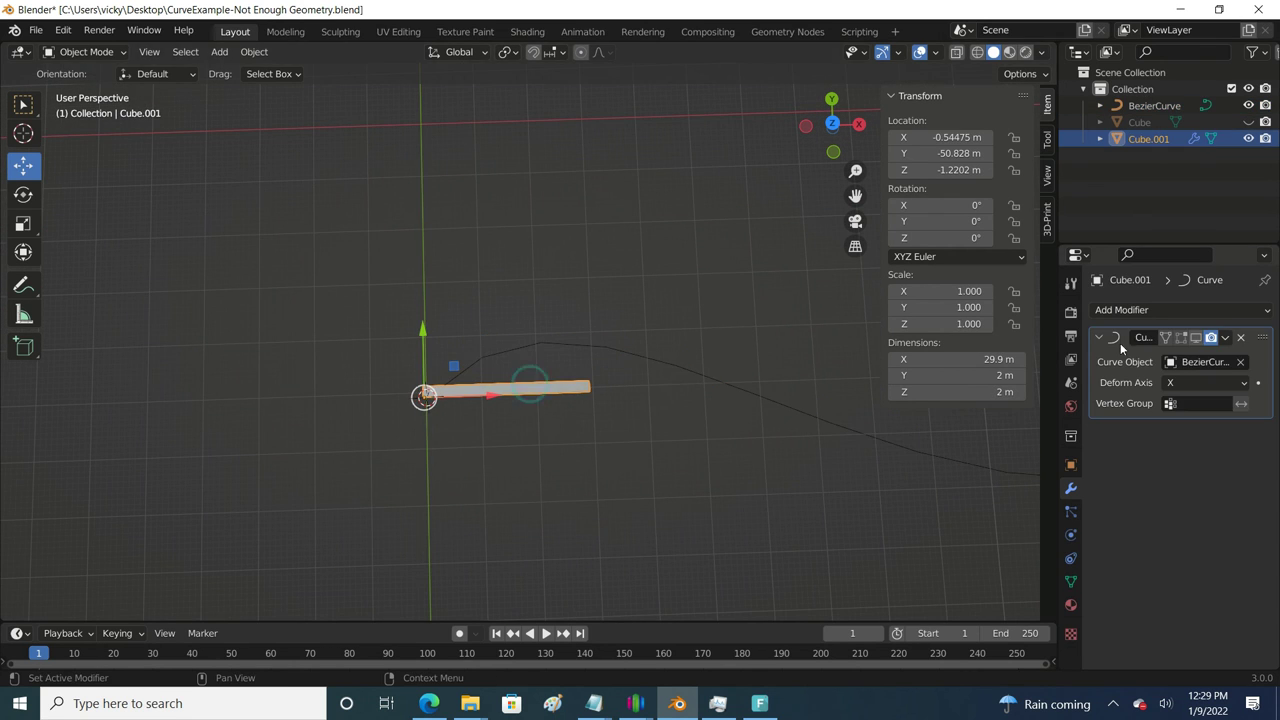
left_click(1196, 337)
scroll(405, 418, "up", 4)
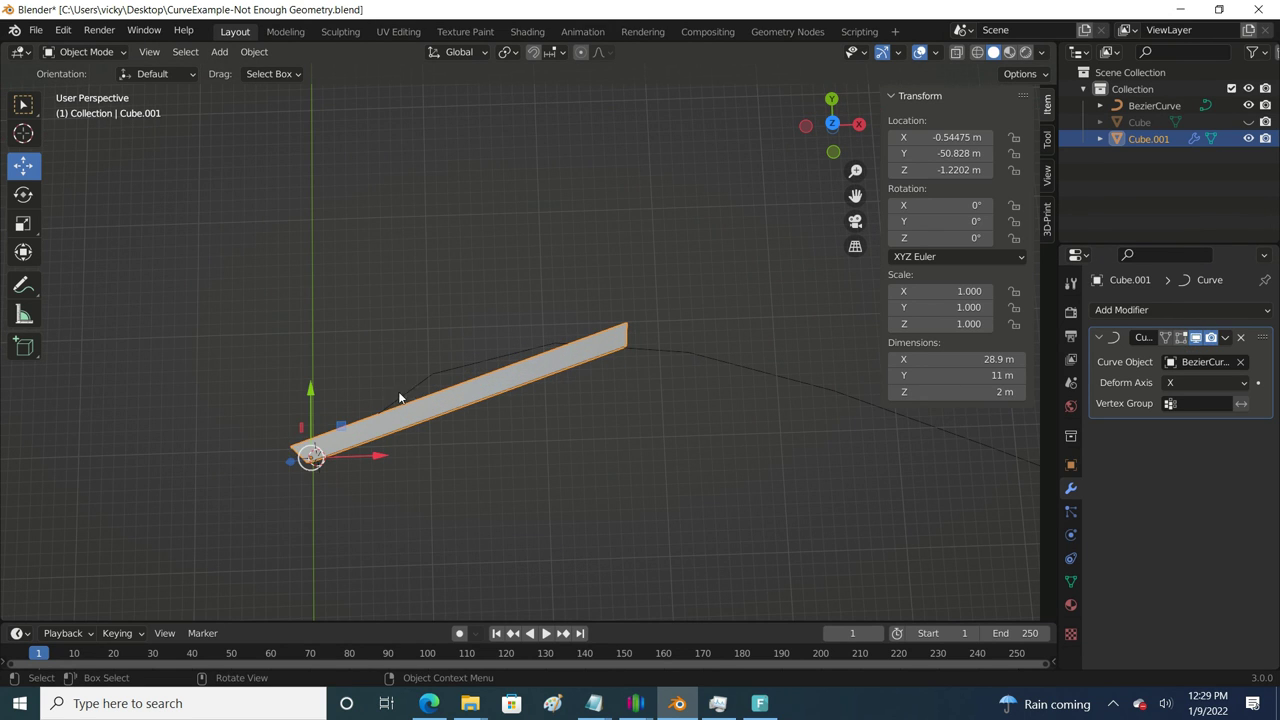
scroll(512, 433, "down", 1)
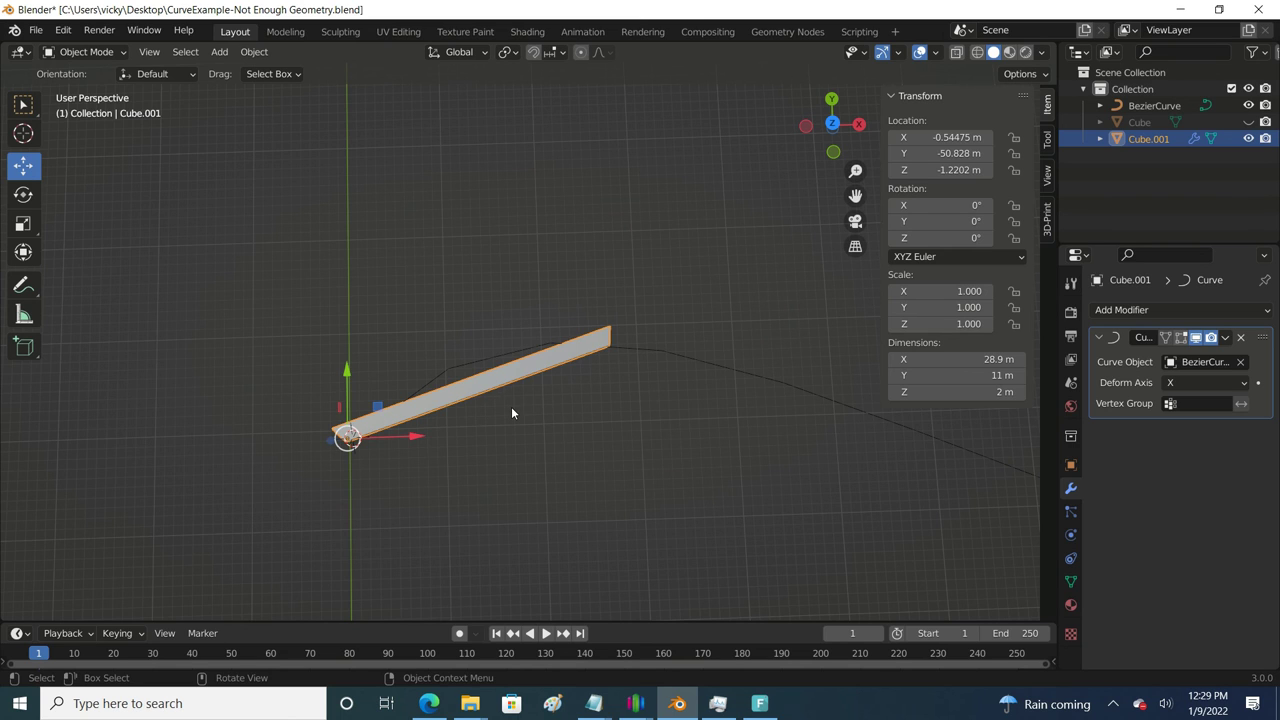
scroll(511, 412, "up", 2)
- Enter Edit Mode on Cube.001, orbit so the bar lies horizontal, and select its end vertices
key("Tab")
middle_click_drag(421, 405, 434, 441)
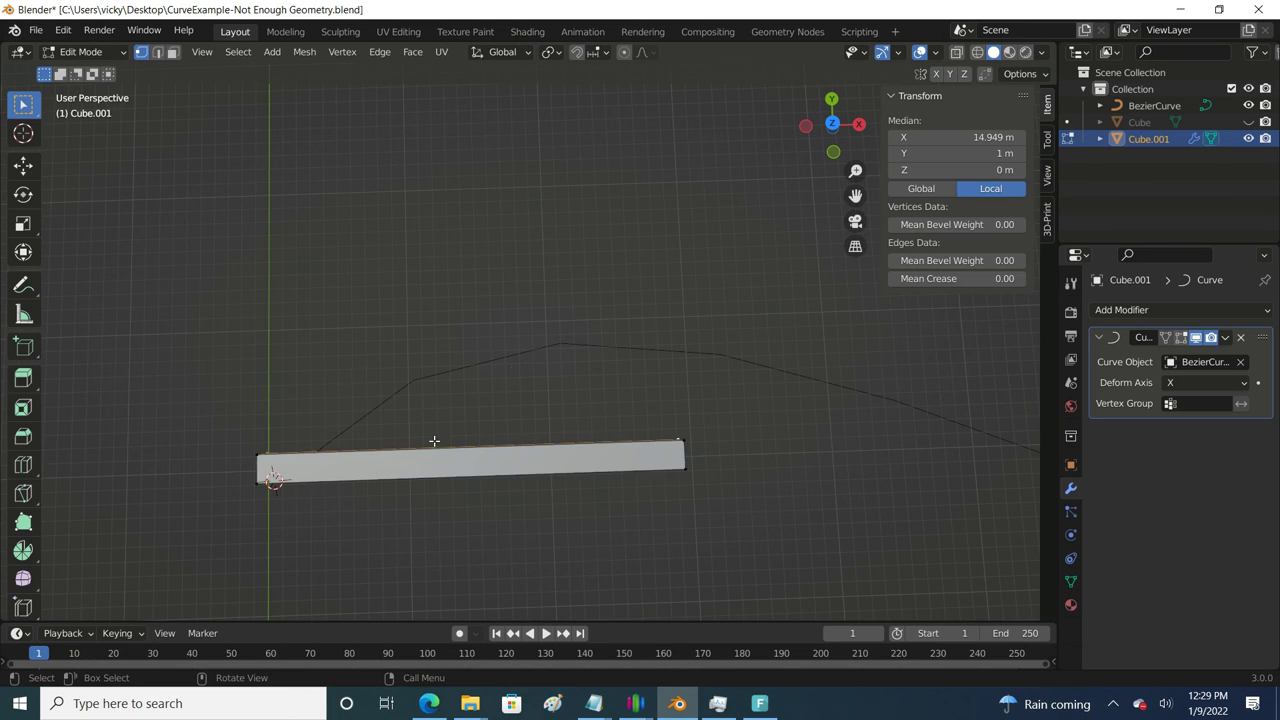
middle_click_drag(553, 459, 666, 421)
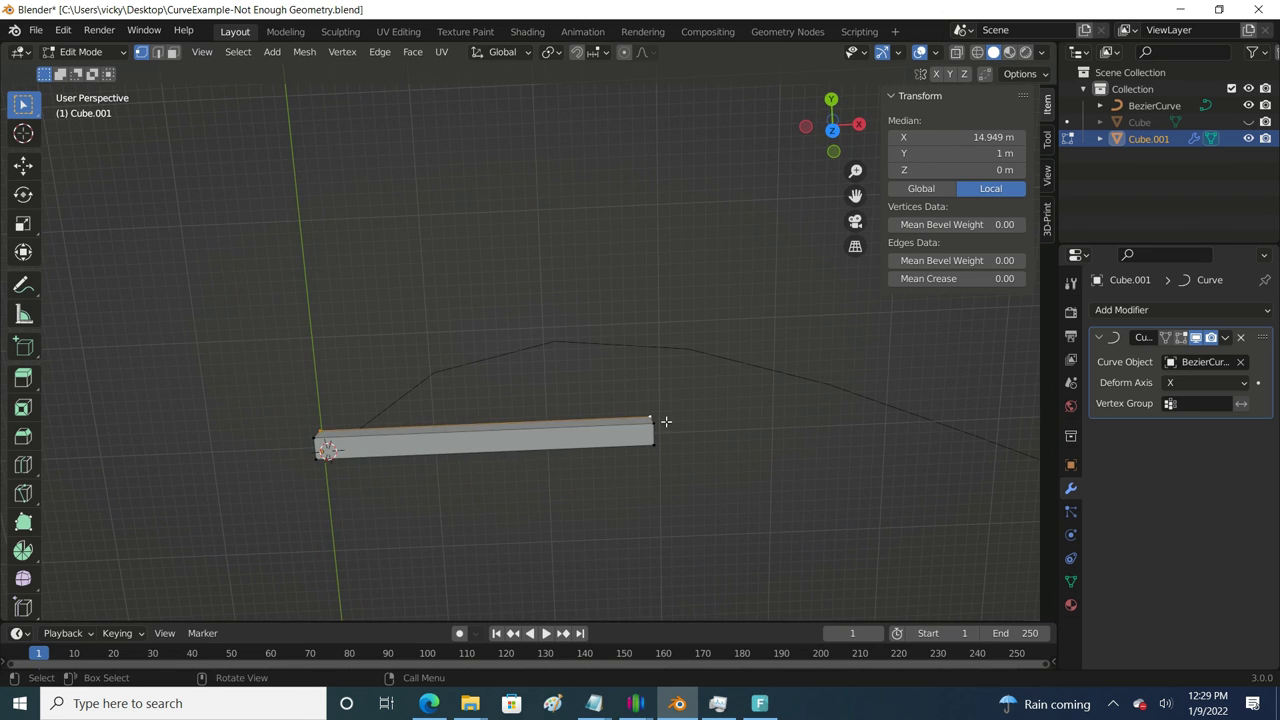
left_click(653, 420)
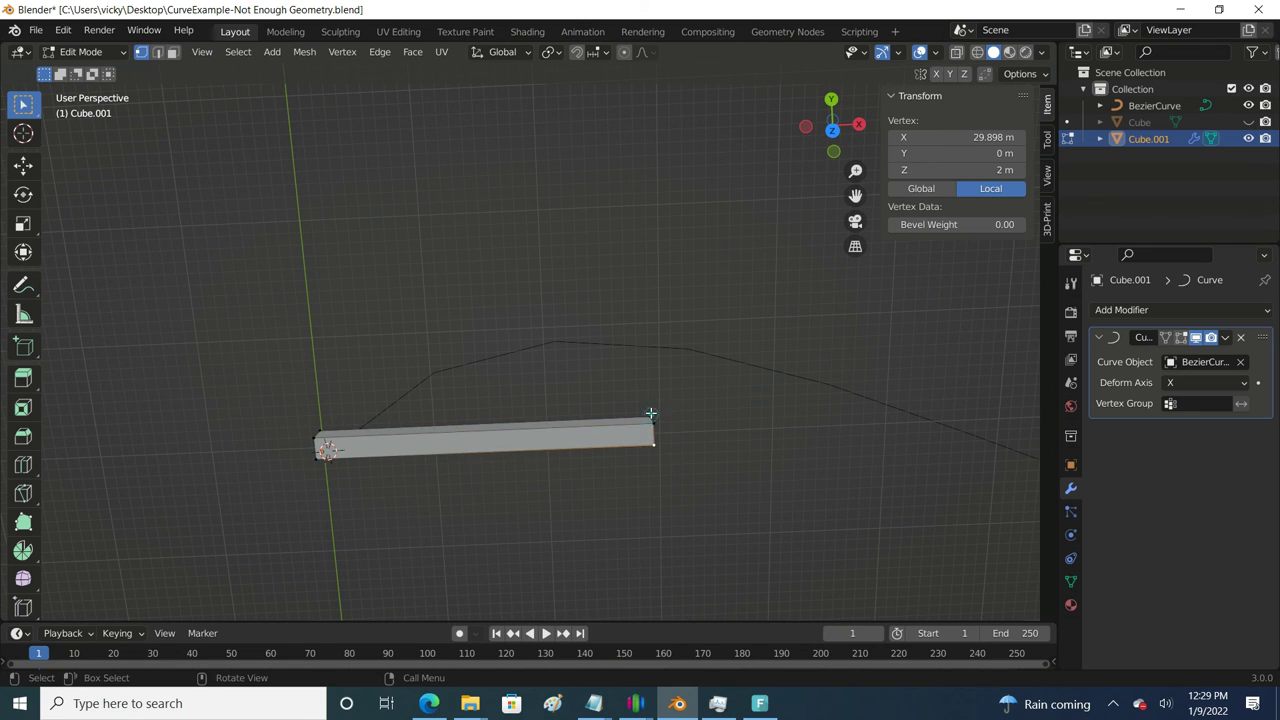
left_click(313, 433)
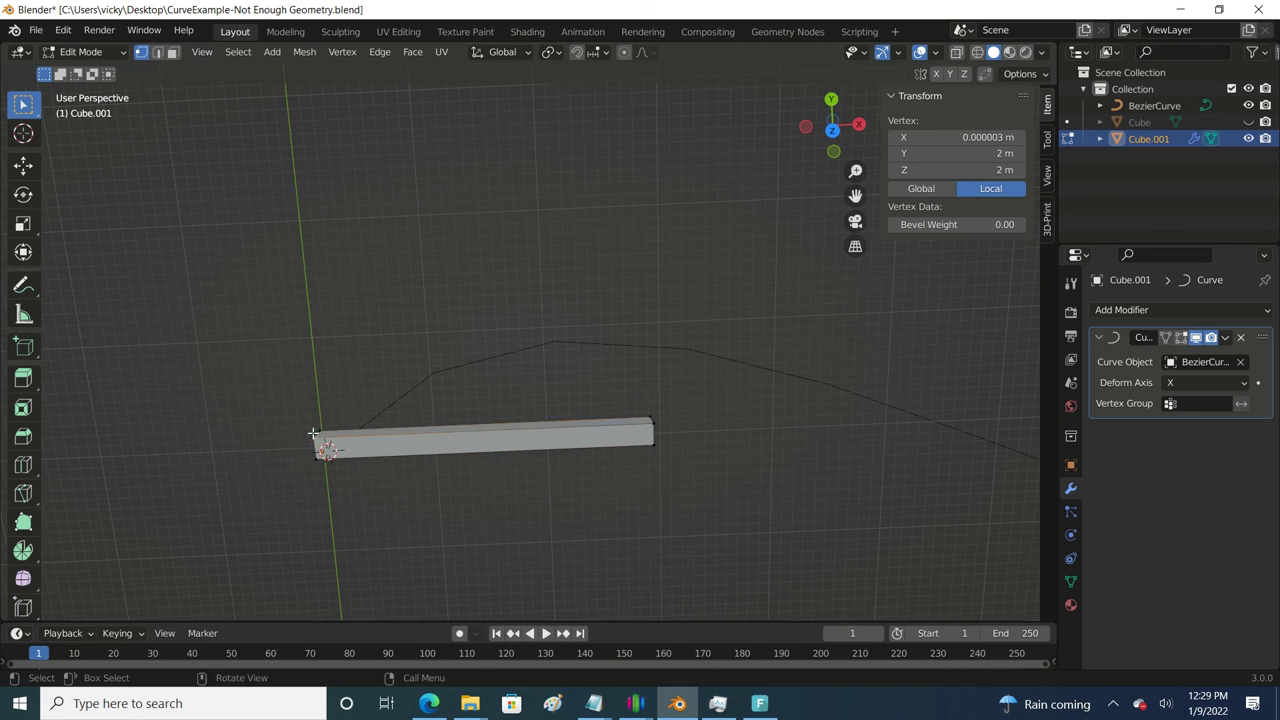
left_click(651, 422)
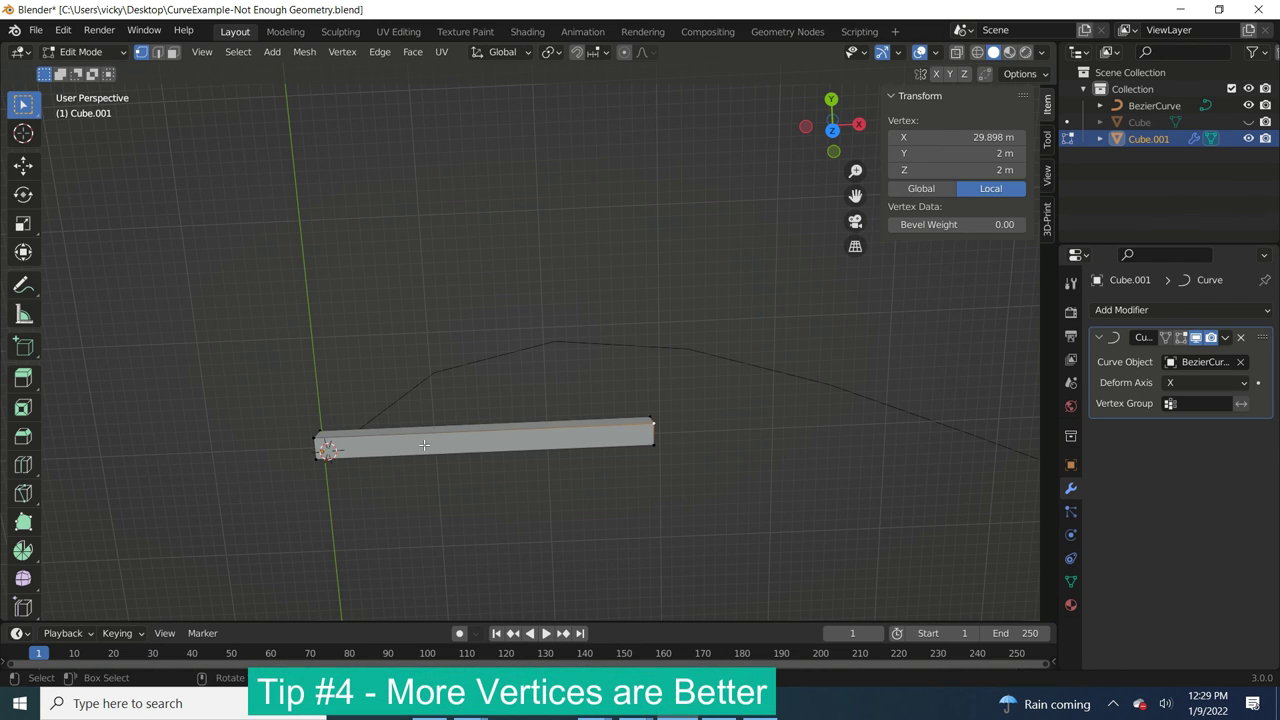
- Add 18 evenly spaced loop cuts along the bar and return to Object Mode to see it bend
key("ctrl+r")
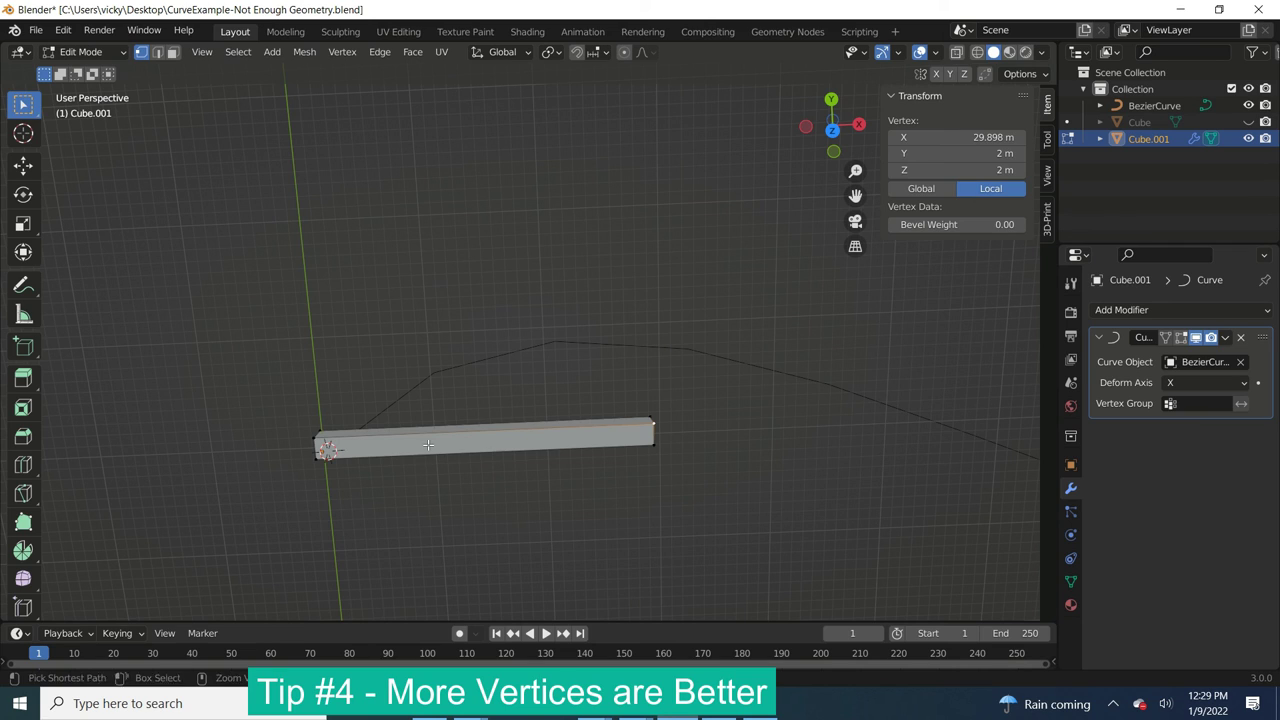
scroll(537, 433, "up", 6)
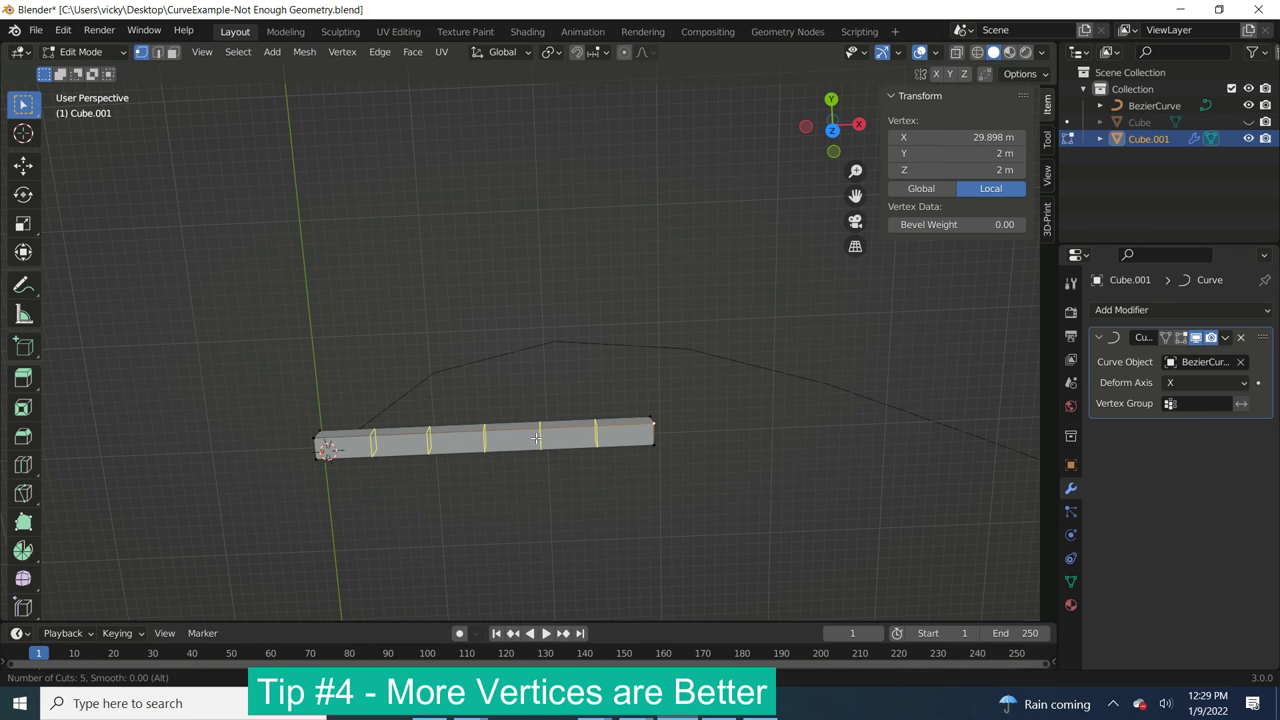
scroll(536, 438, "up", 10)
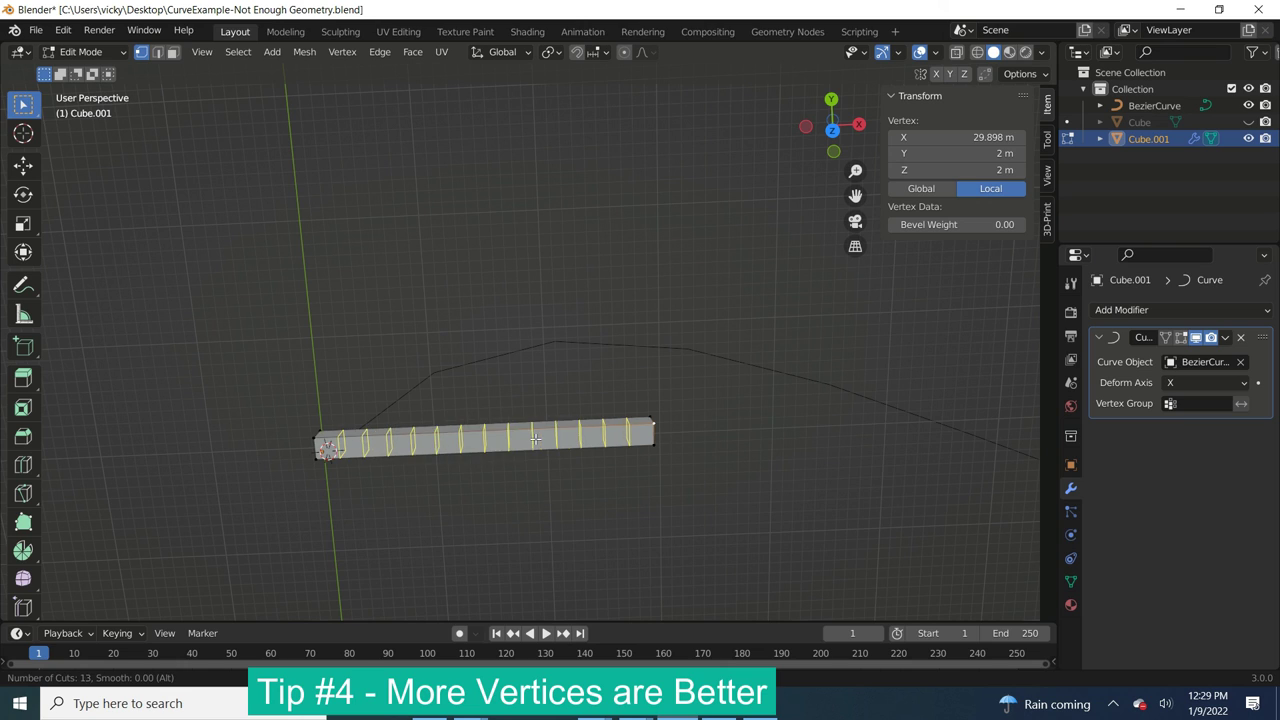
scroll(536, 441, "up", 1)
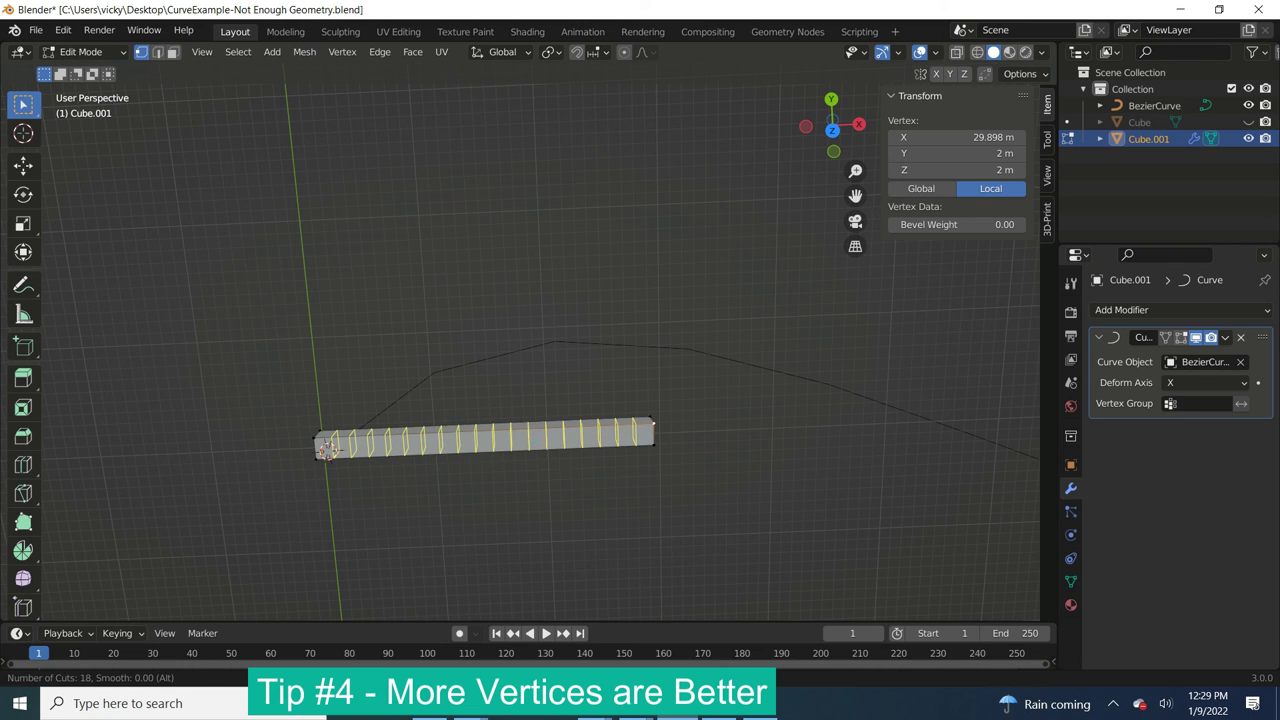
left_click(536, 441)
right_click(536, 443)
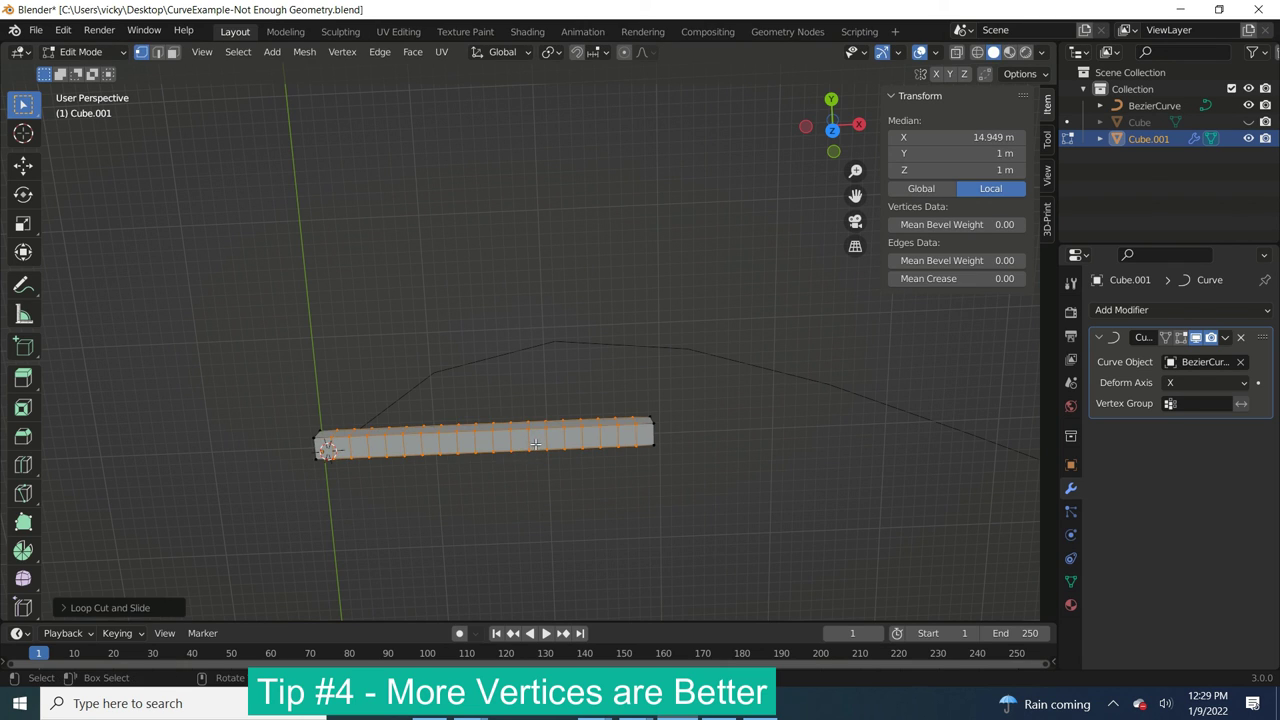
key("Tab")
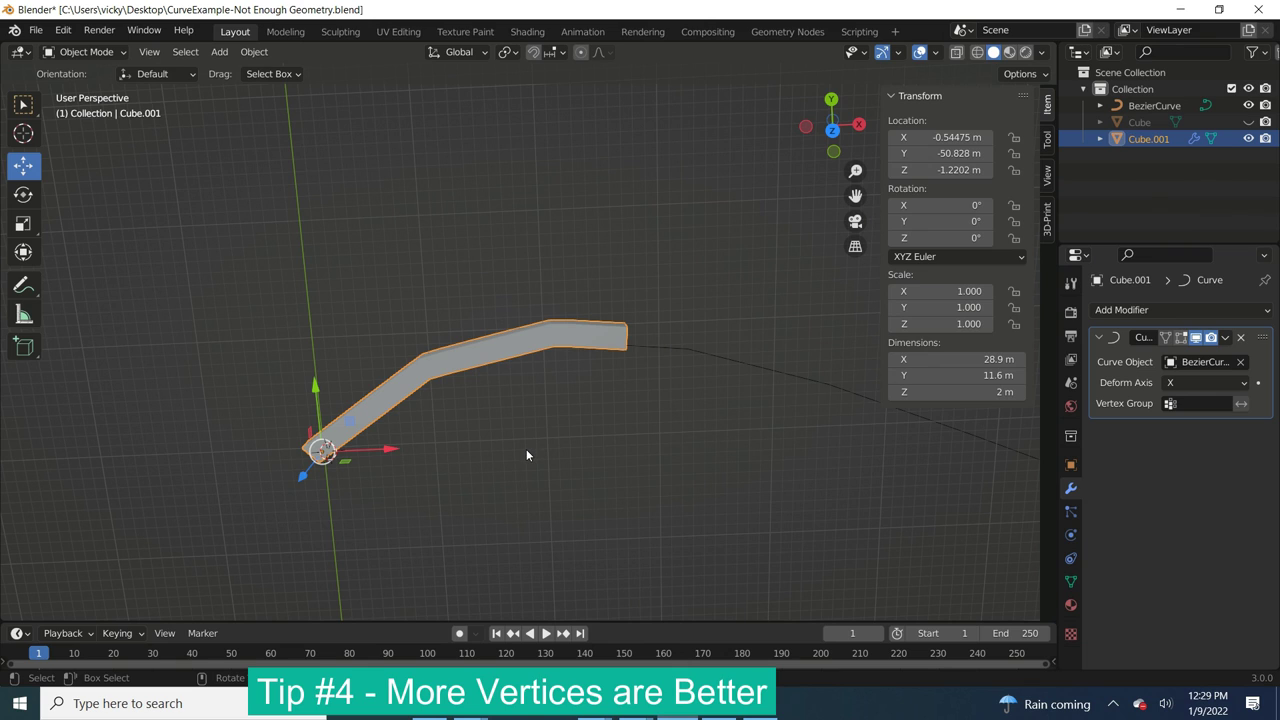